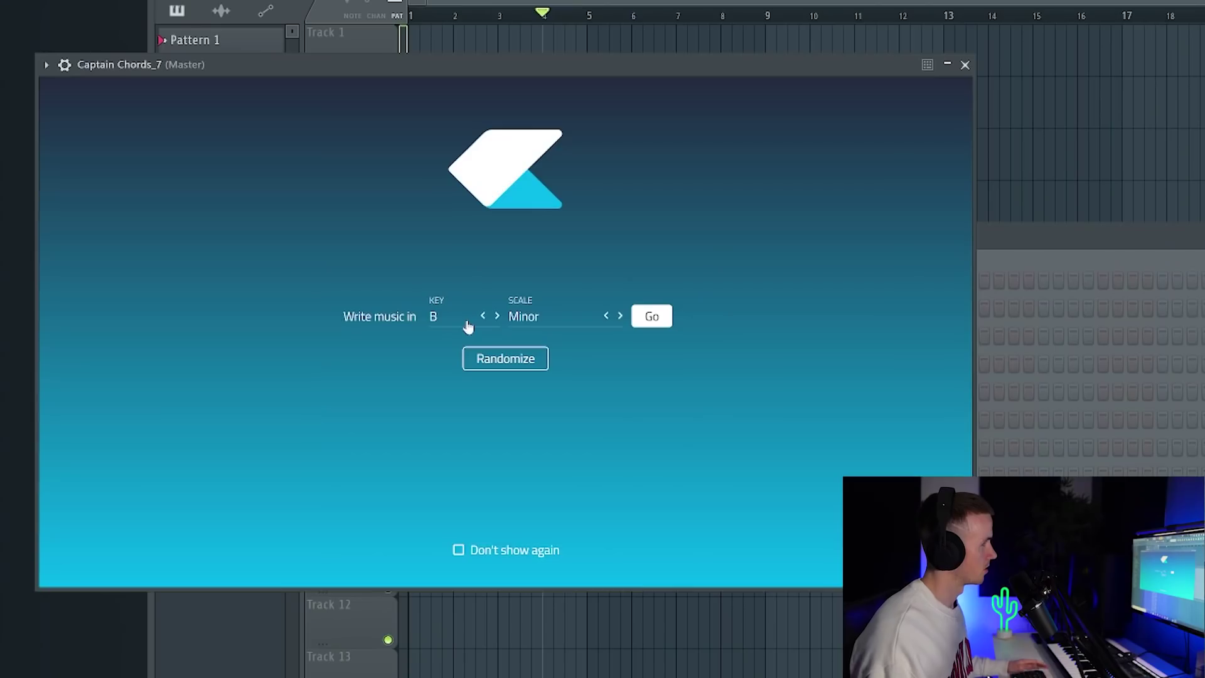
# Launch Captain Chords with key B and scale Minor
pyautogui.click(650, 320)
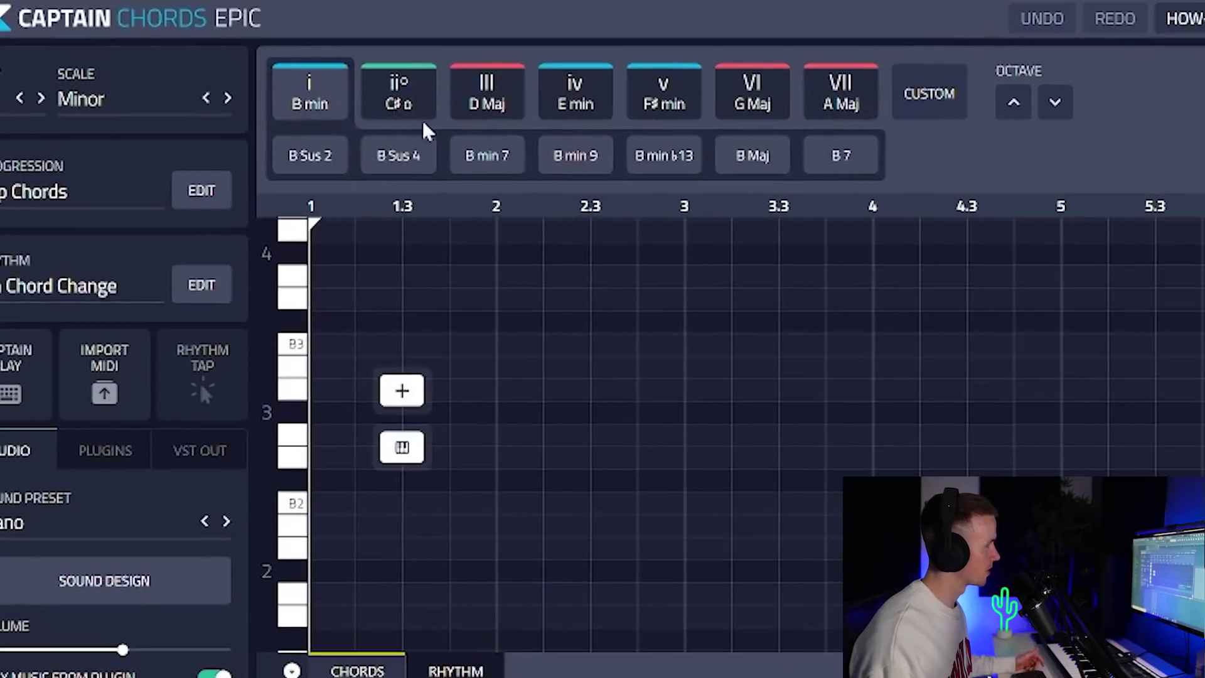
# Audition C# o, place B min at bar 1, then change it to the B Sus 2 variation
pyautogui.click(308, 150)
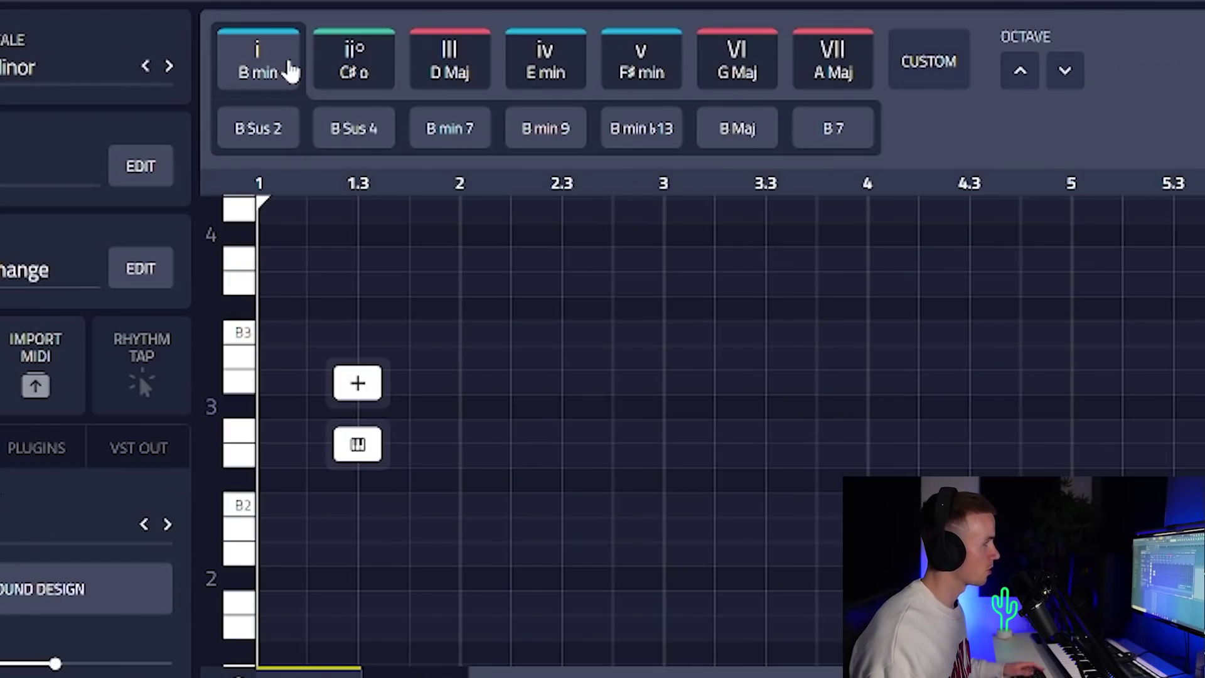
pyautogui.click(290, 69)
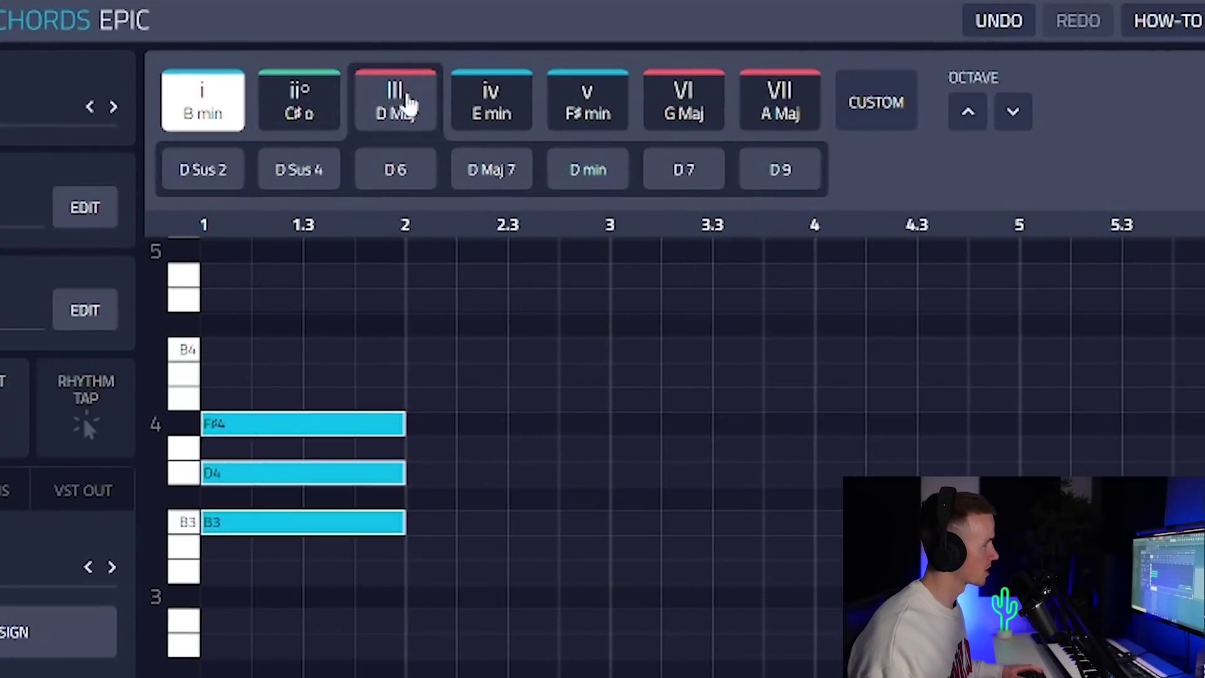
pyautogui.moveTo(492, 107)
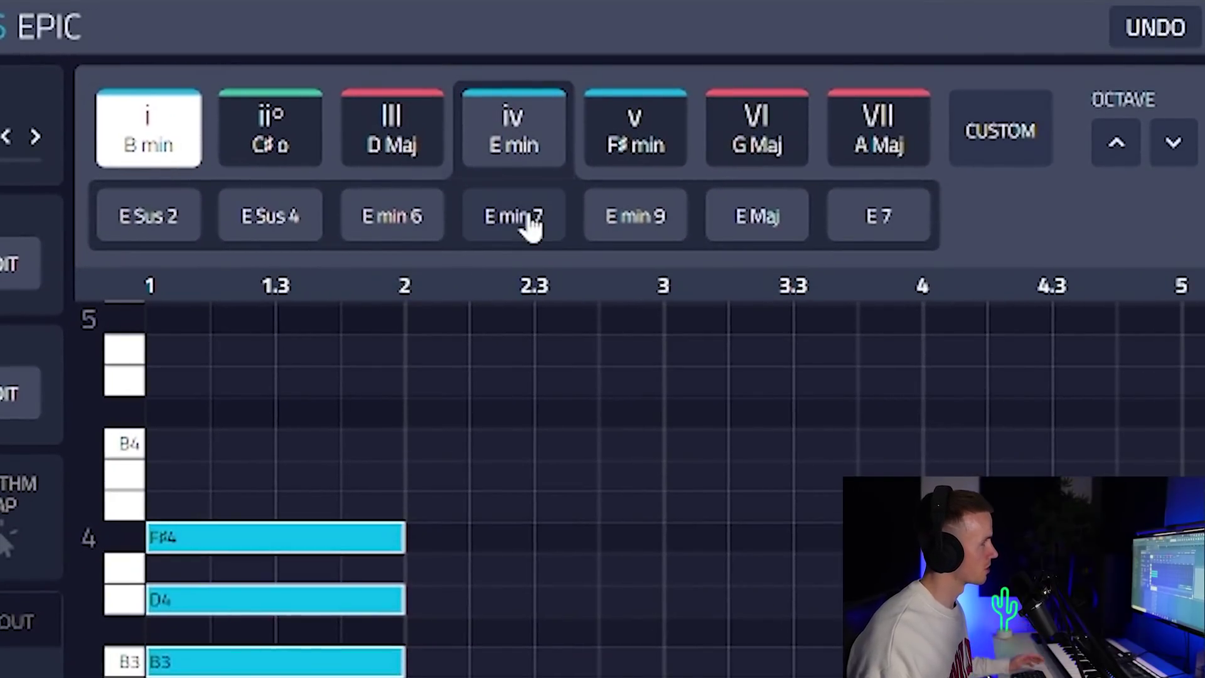
pyautogui.moveTo(172, 142)
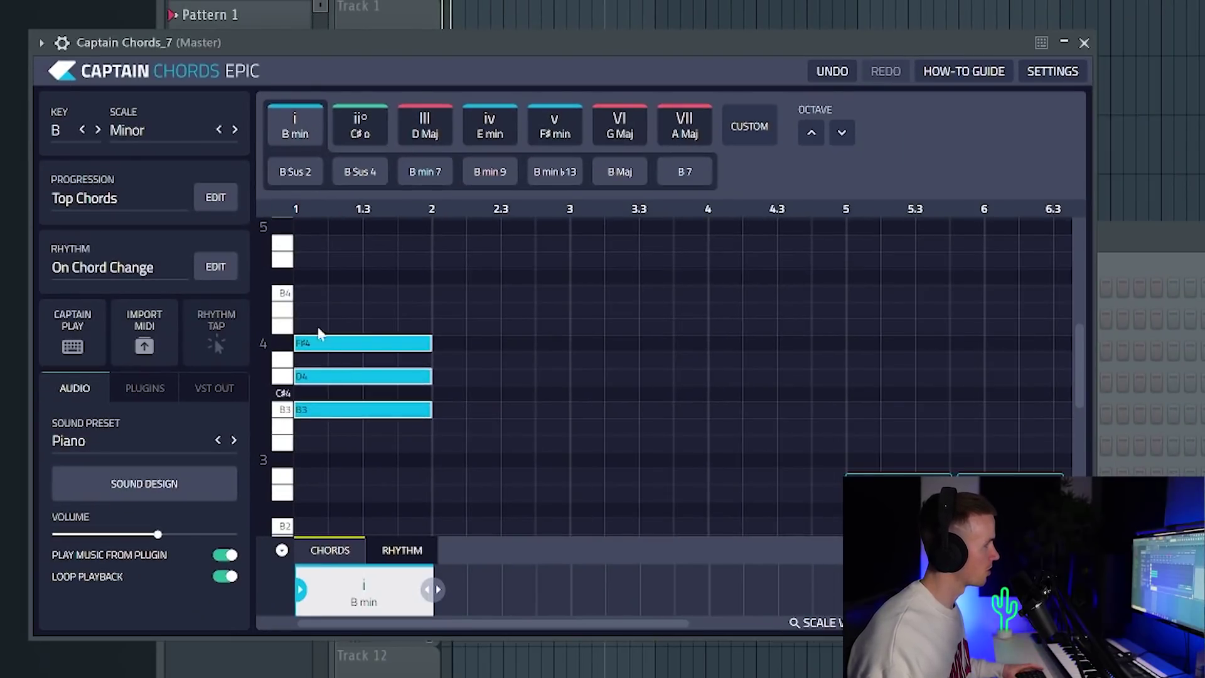
pyautogui.click(436, 179)
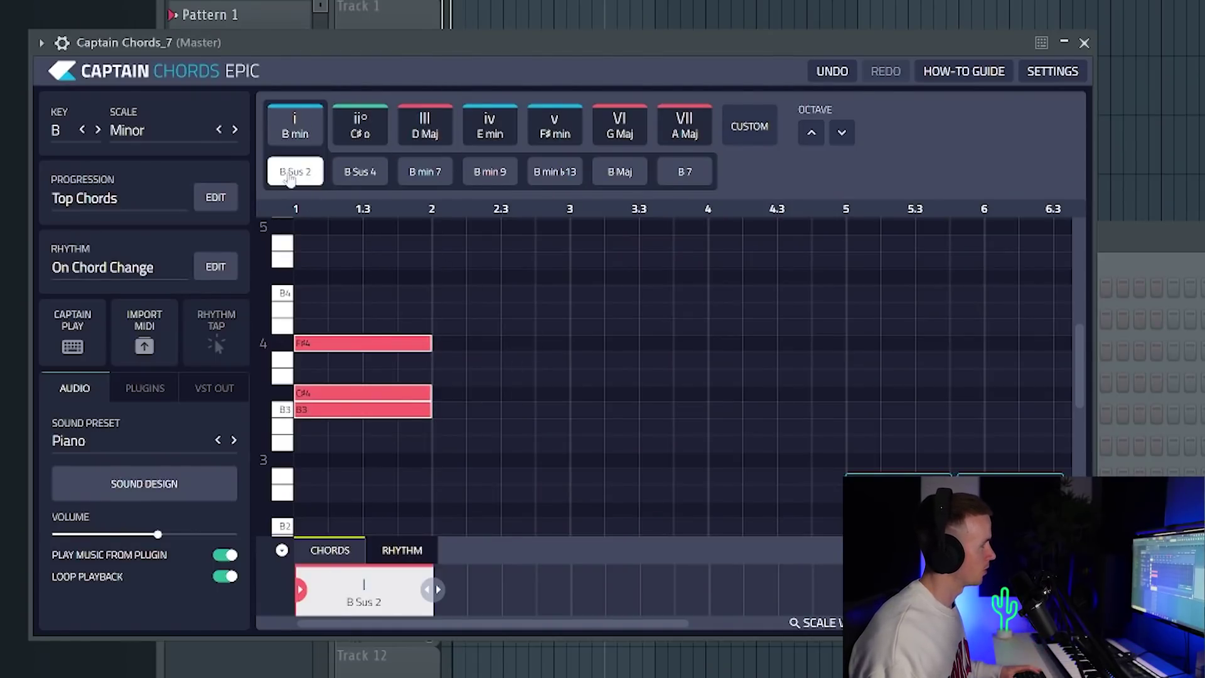
# Add a second chord slot and place Pattern 1 on Track 1, stretched to bar 9
pyautogui.click(292, 180)
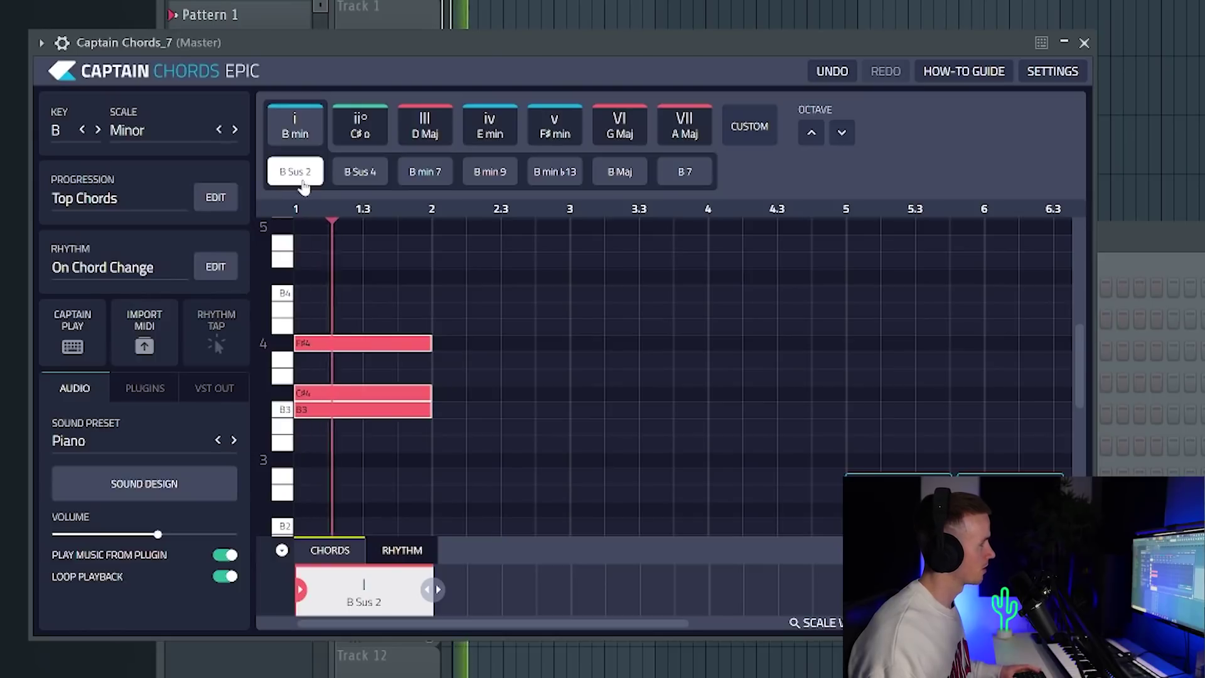
pyautogui.click(512, 344)
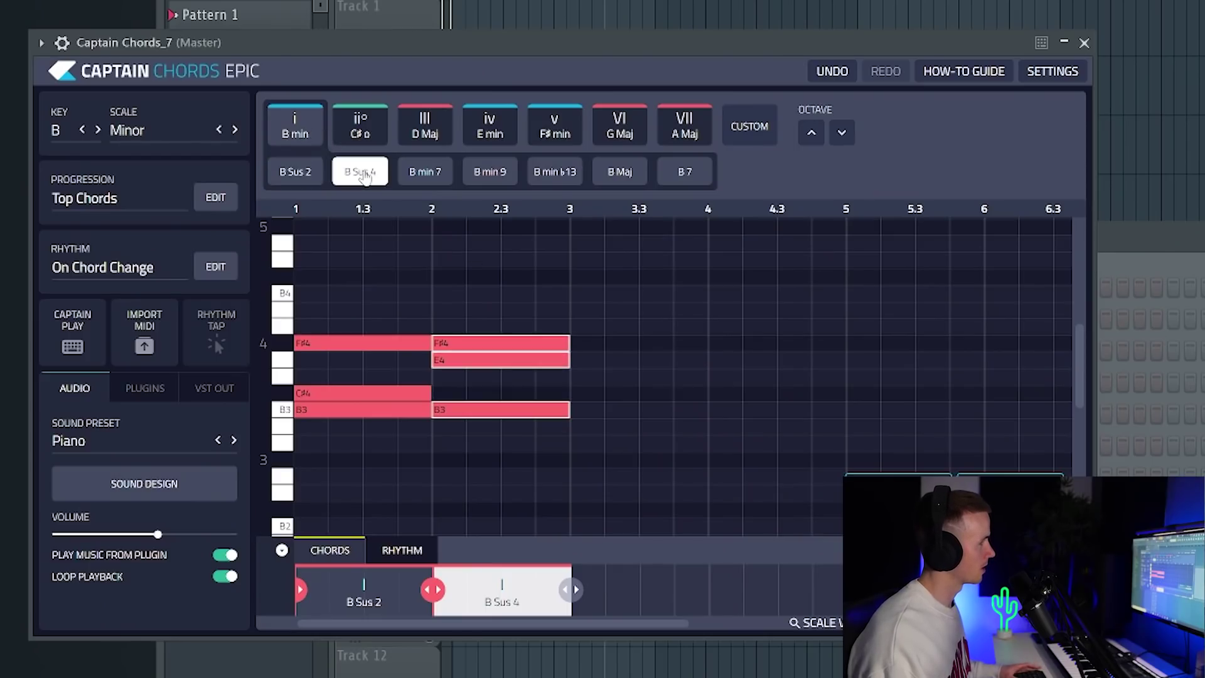
pyautogui.click(489, 125)
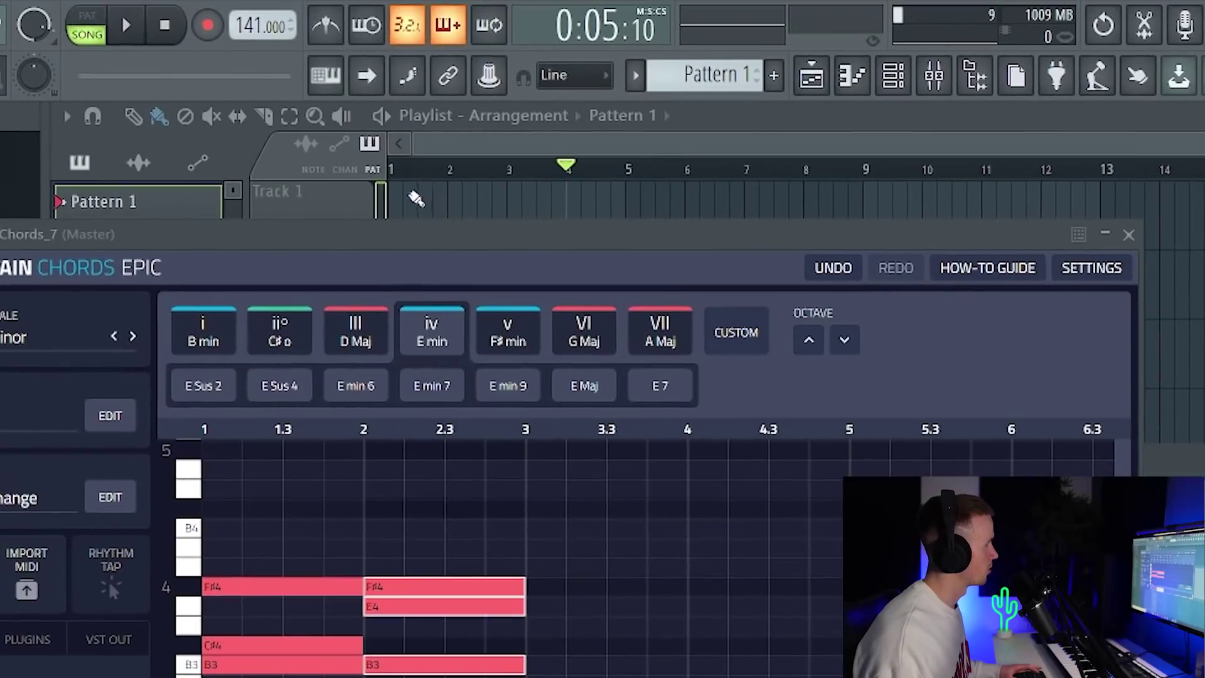
pyautogui.click(418, 199)
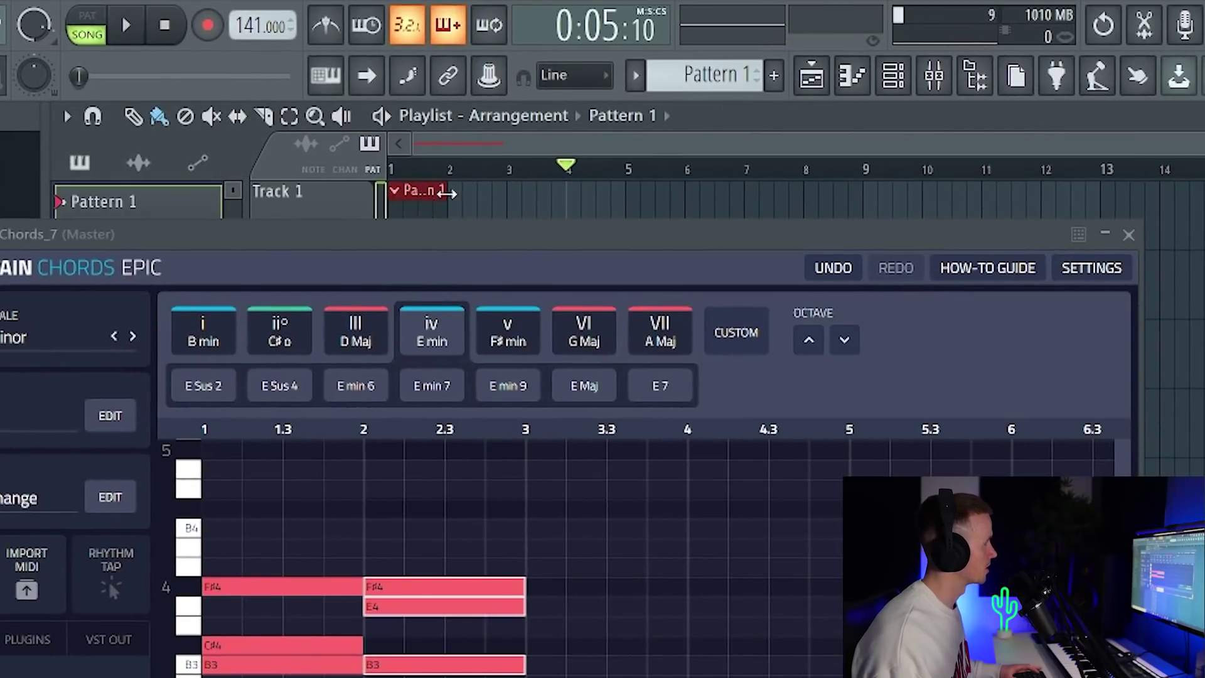
pyautogui.moveTo(447, 194); pyautogui.dragTo(857, 204)
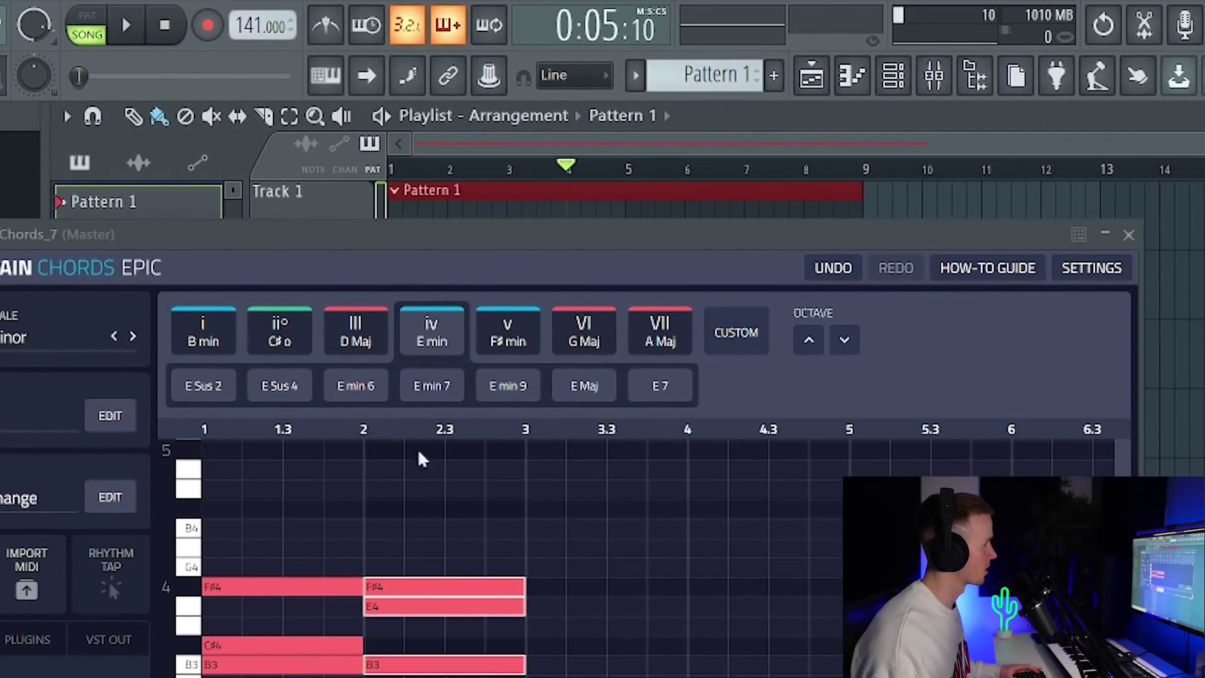
# Append B Sus 4 at bar 3, copy B Sus 2 to bar 4, and play the progression
pyautogui.click(508, 331)
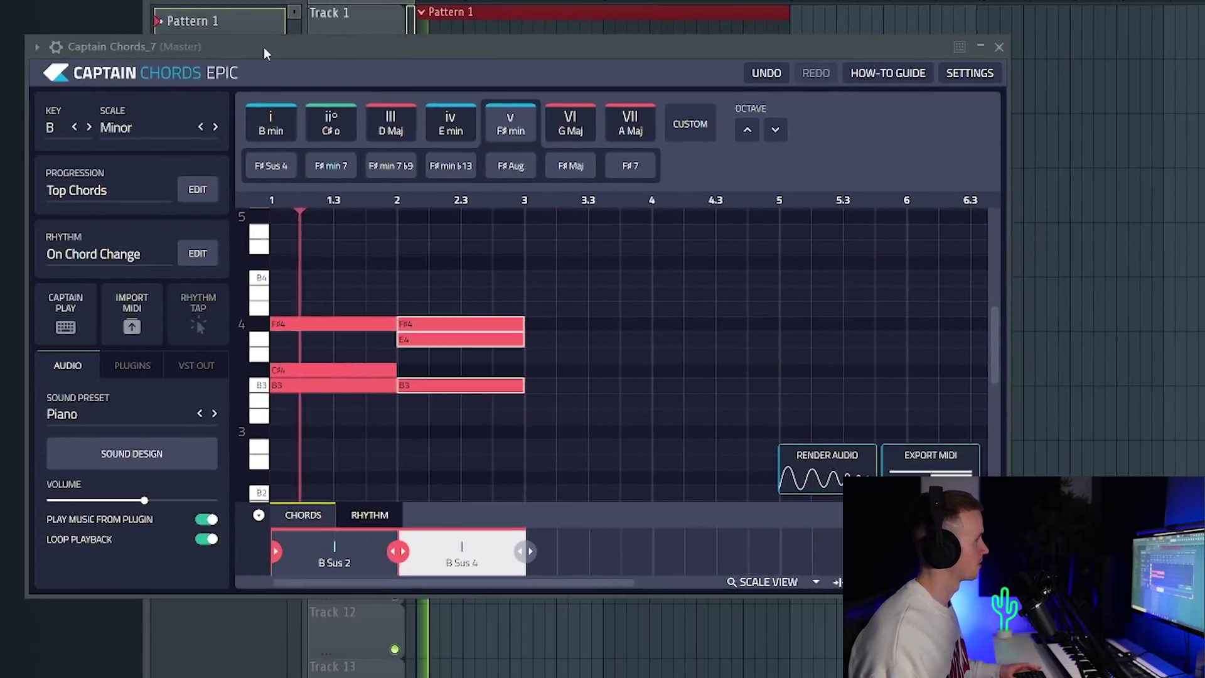
pyautogui.click(355, 331)
pyautogui.moveTo(574, 354)
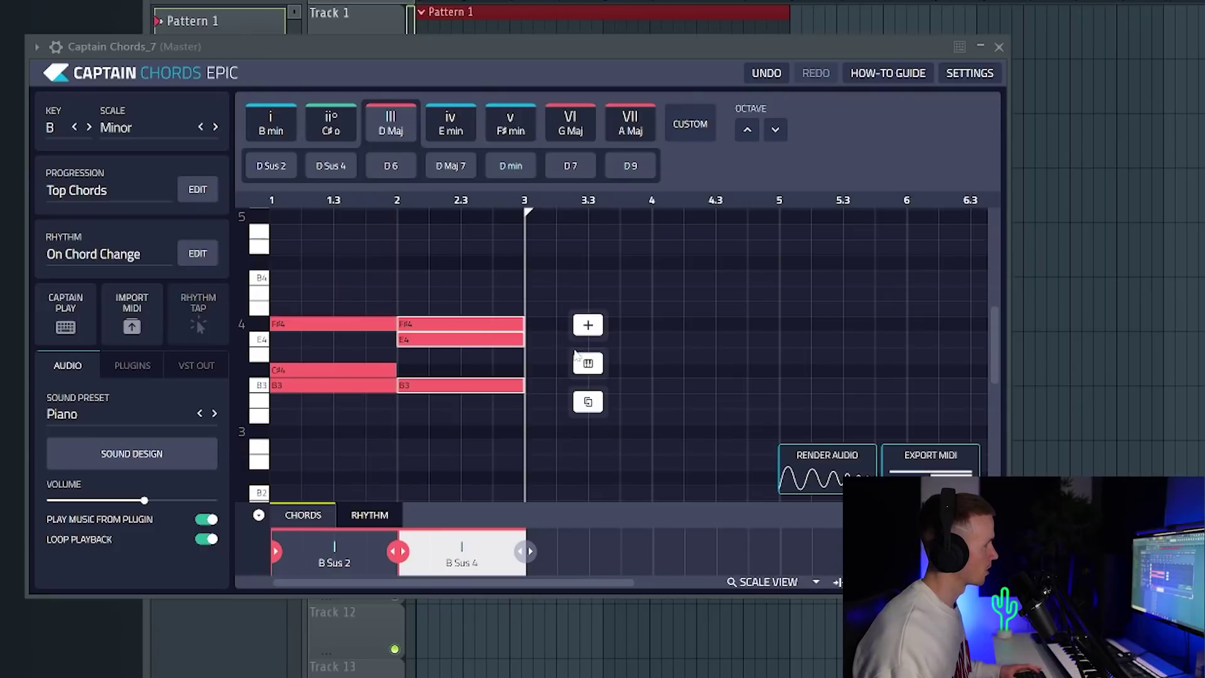
pyautogui.click(589, 331)
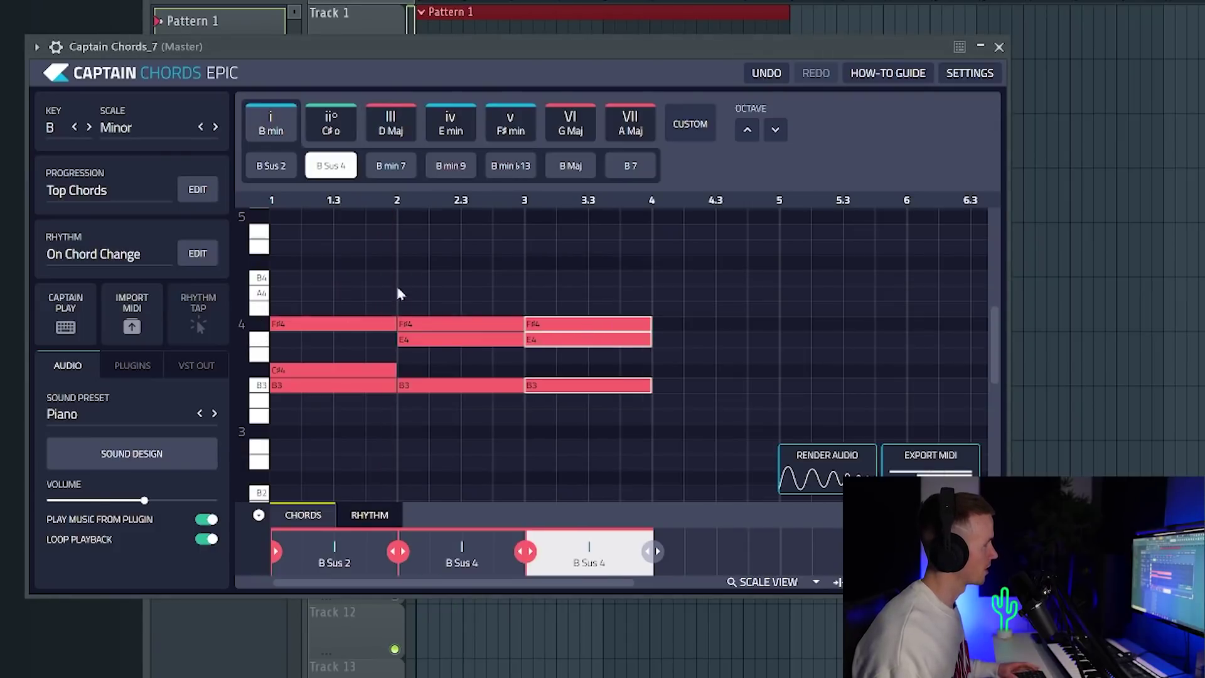
pyautogui.click(305, 335)
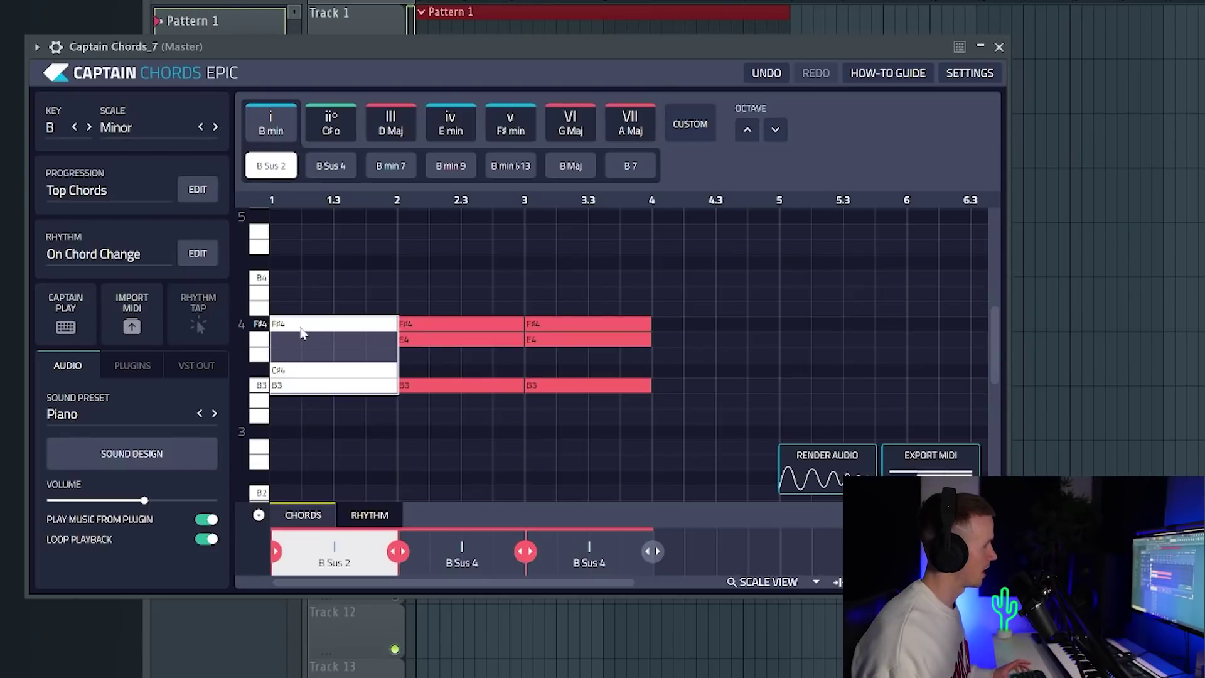
pyautogui.moveTo(301, 331); pyautogui.dragTo(667, 336)
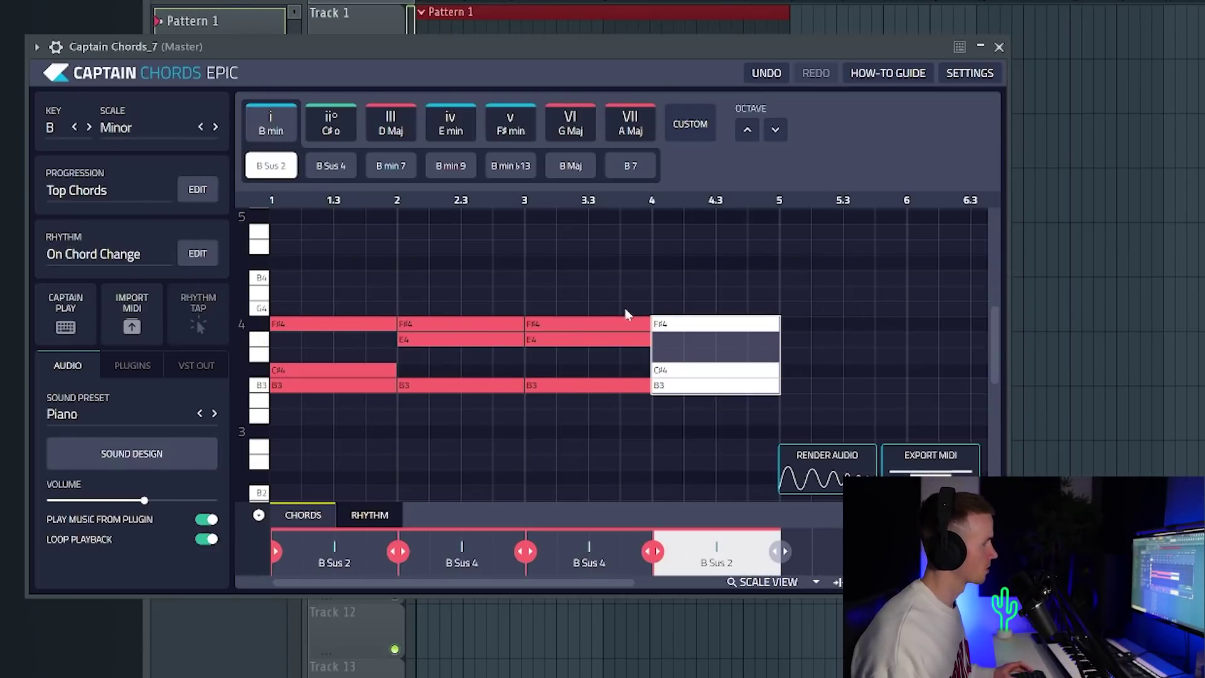
pyautogui.click(616, 113)
pyautogui.press('space')
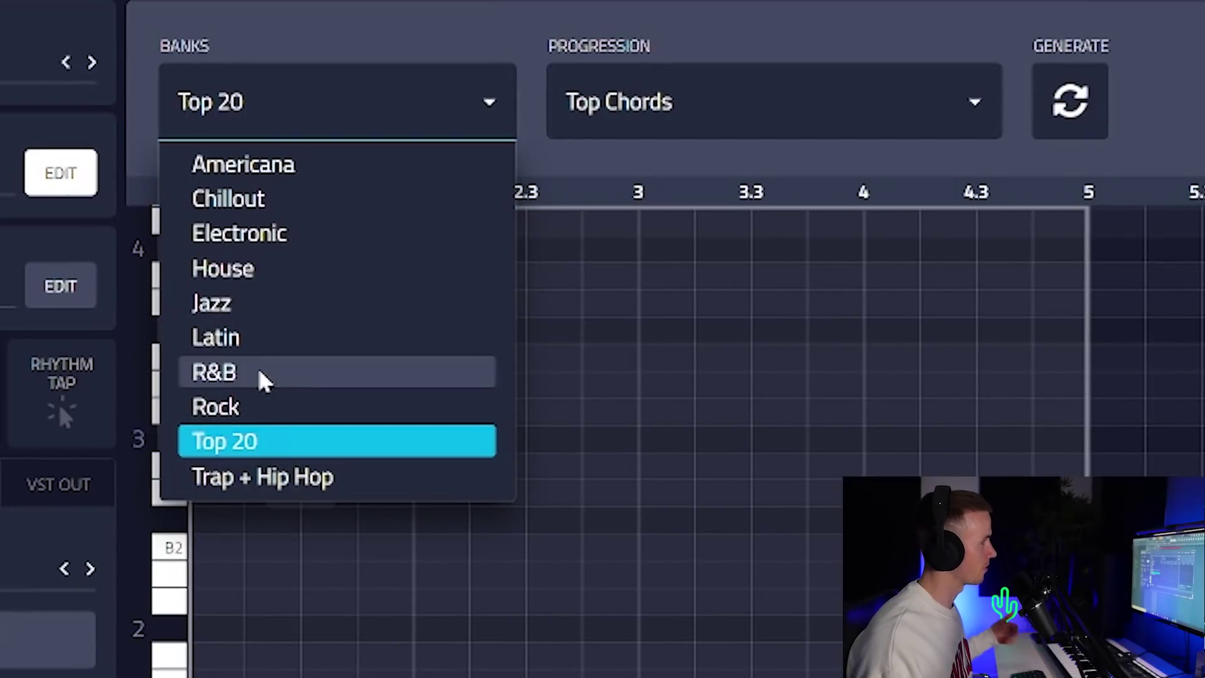
# Pick the Trap + Hip Hop bank and generate two Best Trap Chords progressions
pyautogui.click(295, 484)
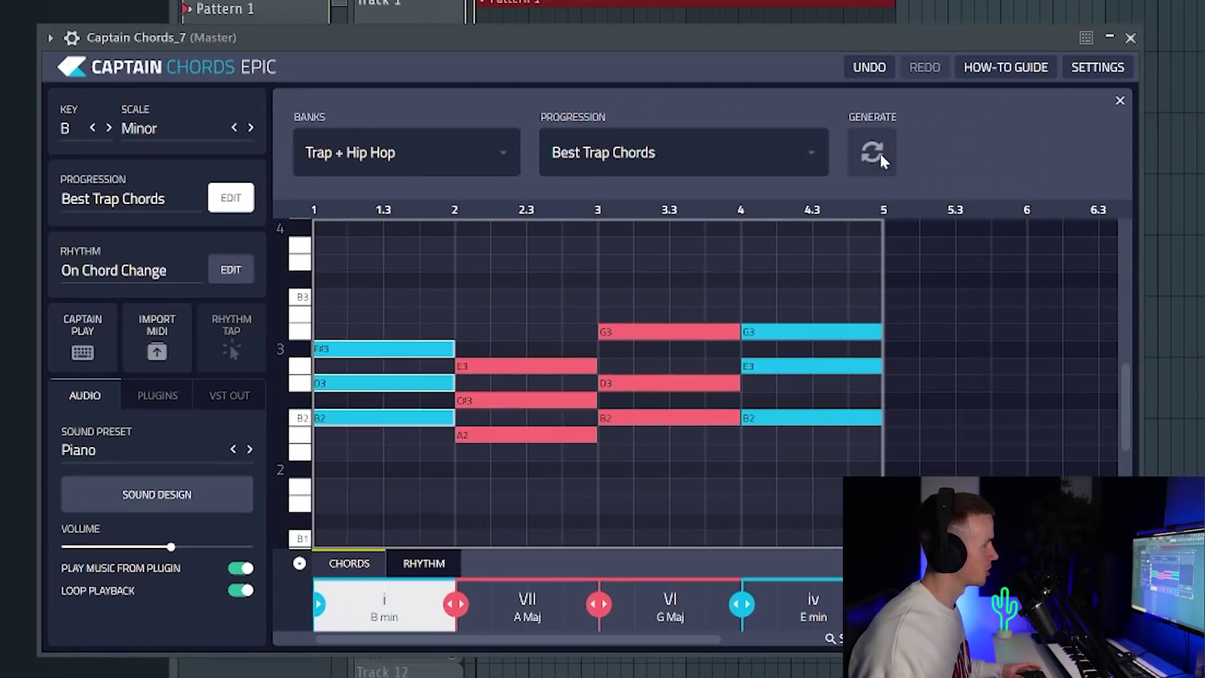
pyautogui.click(1082, 107)
pyautogui.click(876, 154)
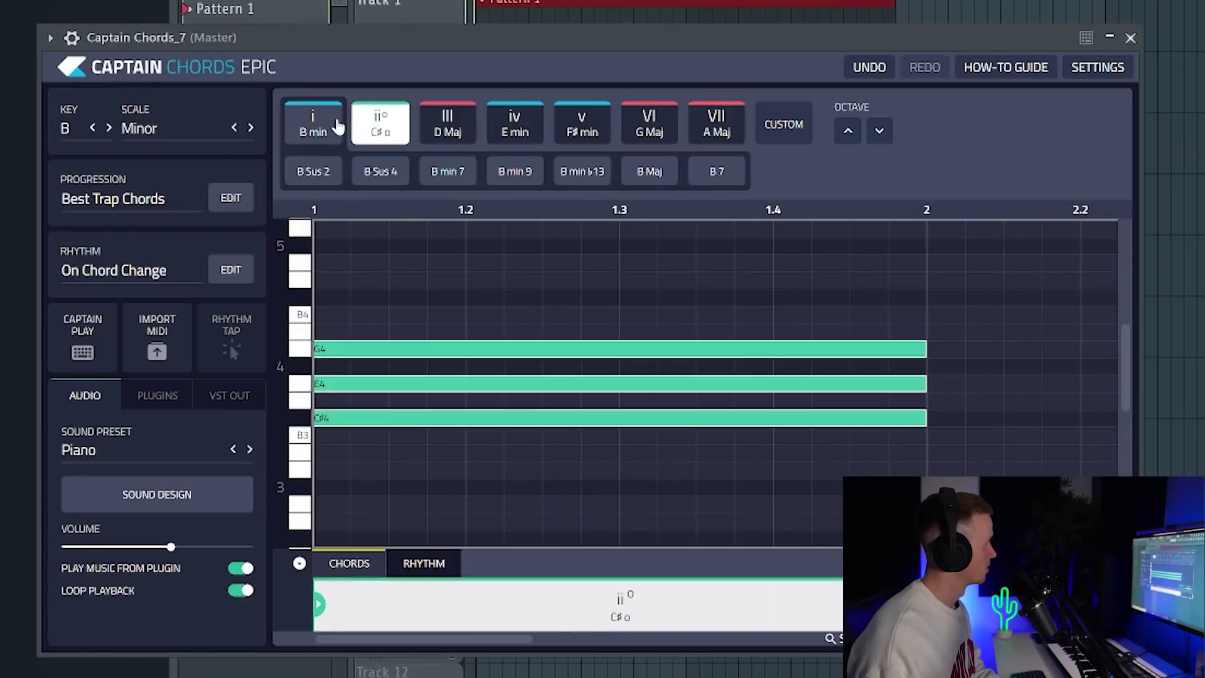
# Audition E minor variations and set the first chords to E min 7 and E min 6
pyautogui.click(511, 122)
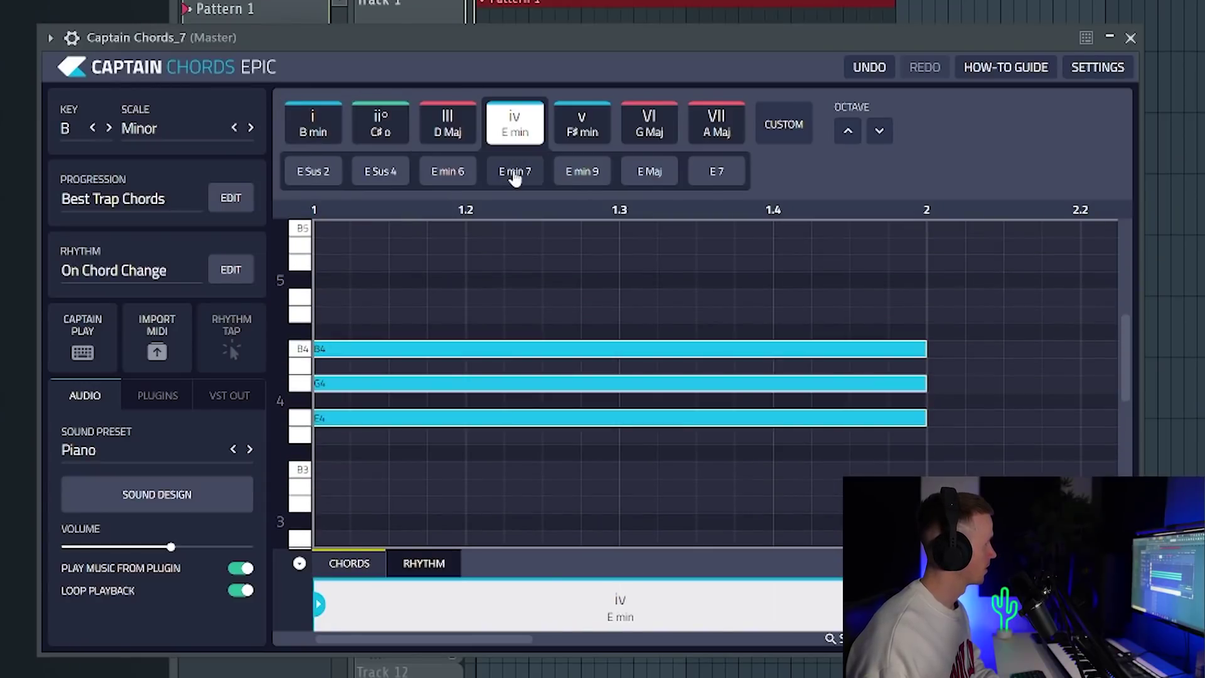
pyautogui.click(512, 172)
pyautogui.click(439, 171)
pyautogui.click(404, 172)
pyautogui.click(423, 172)
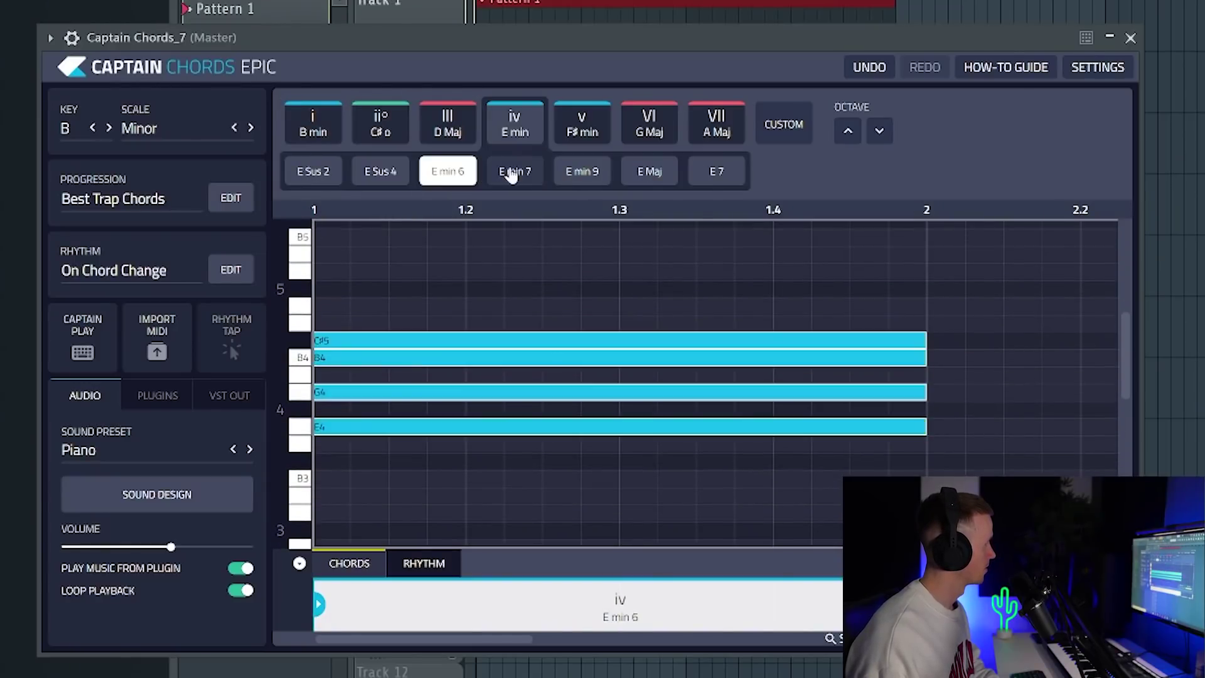
pyautogui.click(512, 172)
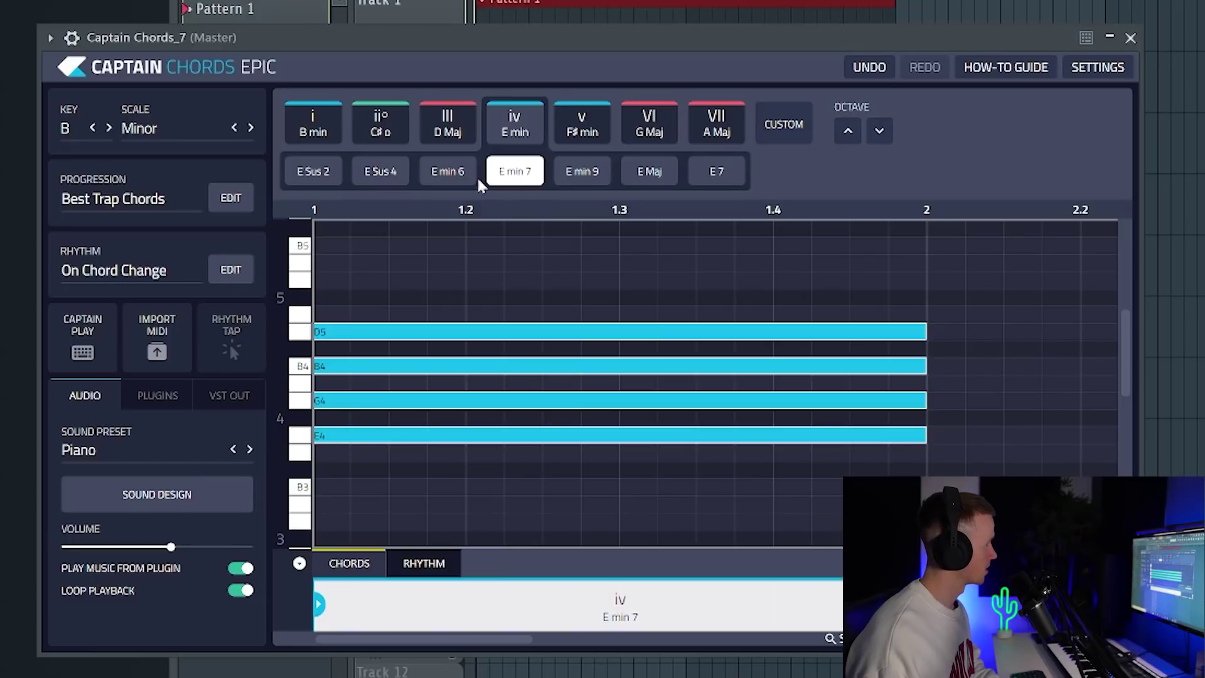
pyautogui.click(453, 179)
pyautogui.click(513, 182)
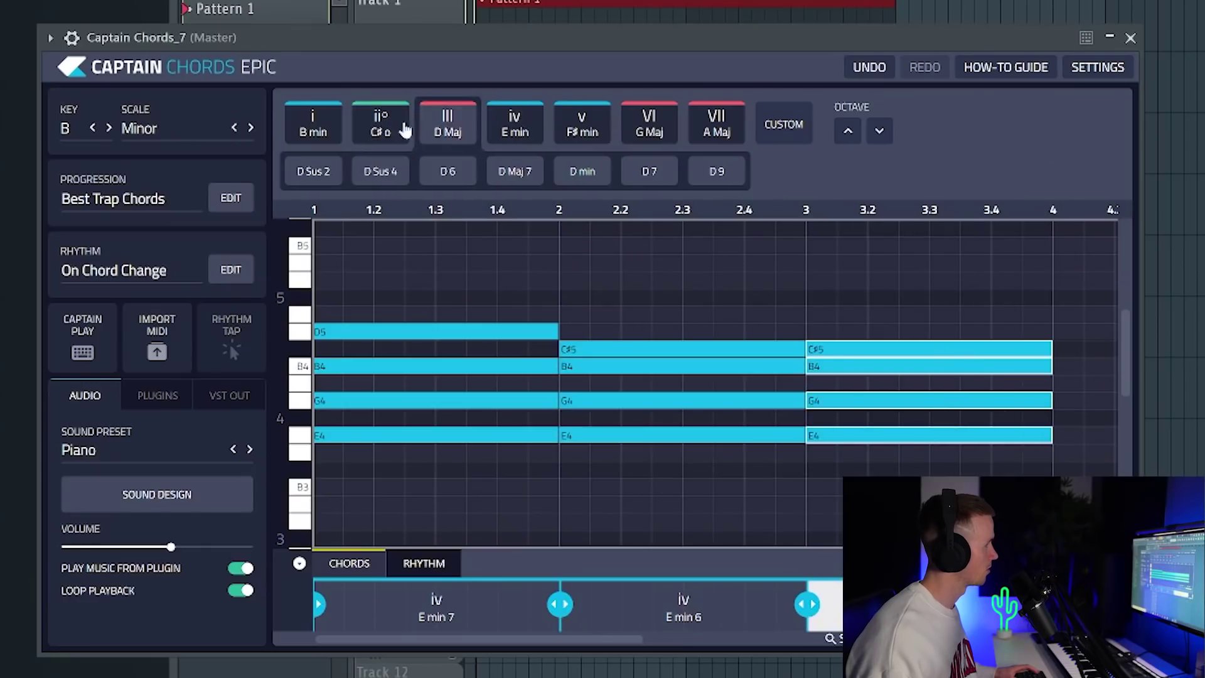
# Place B min in slot 3, copy it to bar 4, and play the progression
pyautogui.click(324, 125)
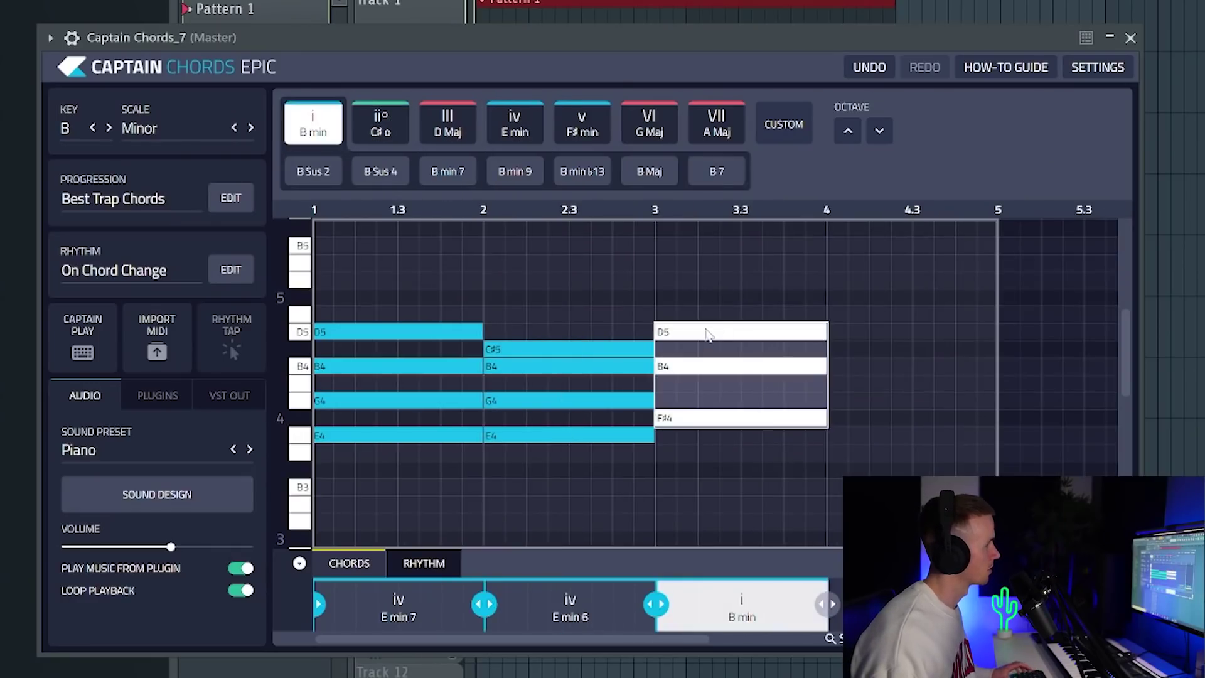
pyautogui.moveTo(759, 340); pyautogui.dragTo(887, 339)
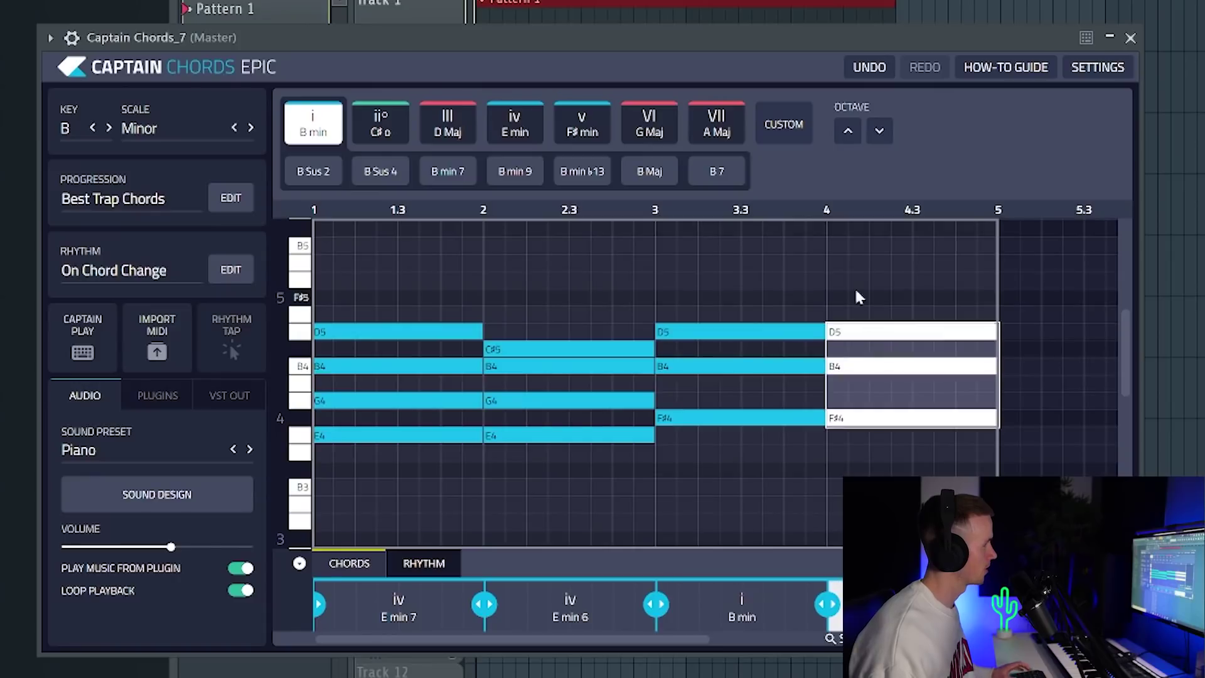
pyautogui.click(854, 293)
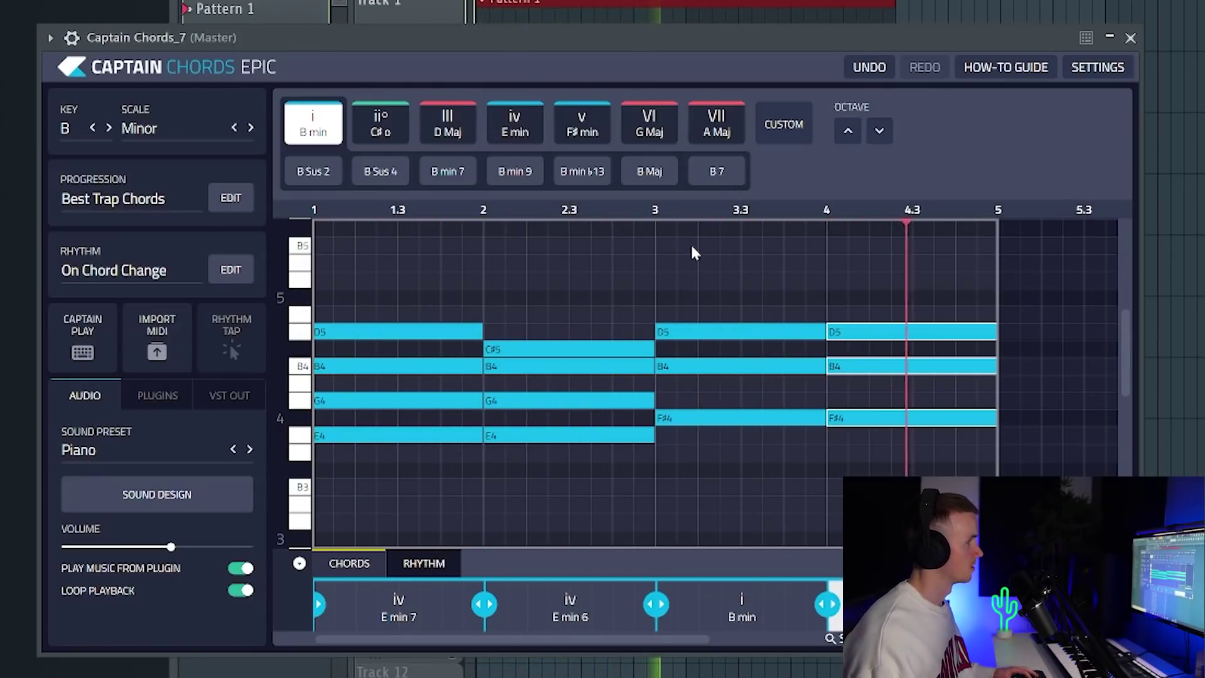
# Edit the chord notes so the second chord becomes C#ø7
pyautogui.scroll(-1, 419, 417)
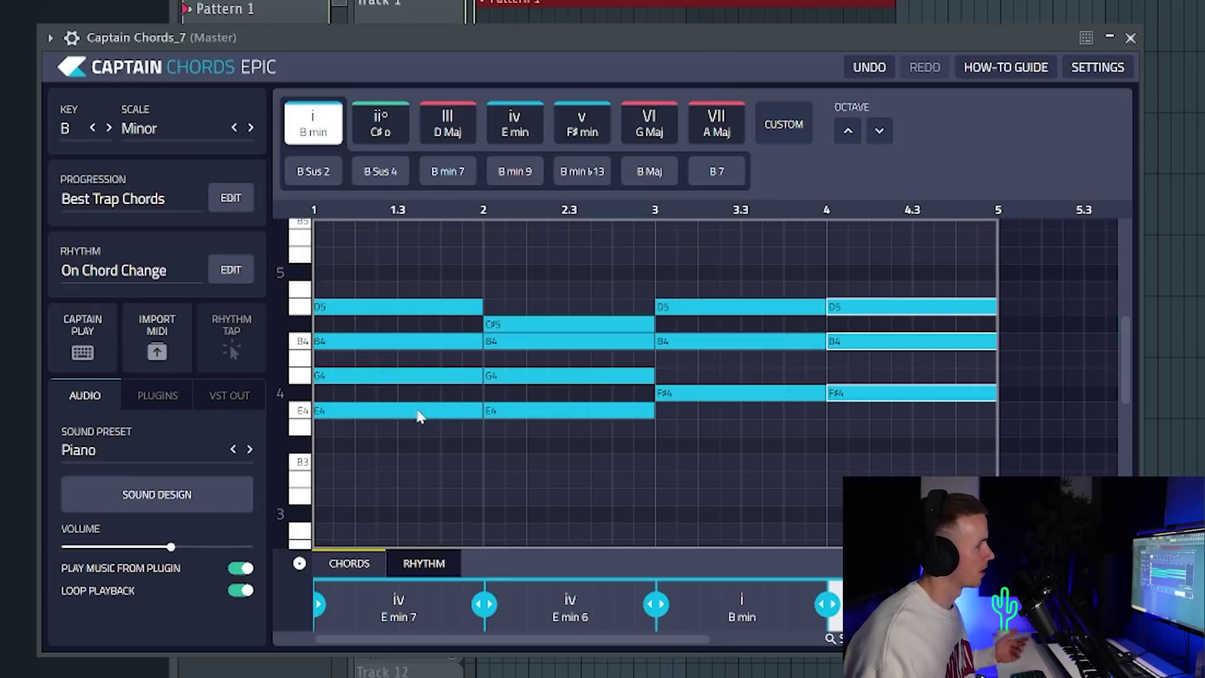
pyautogui.click(419, 412)
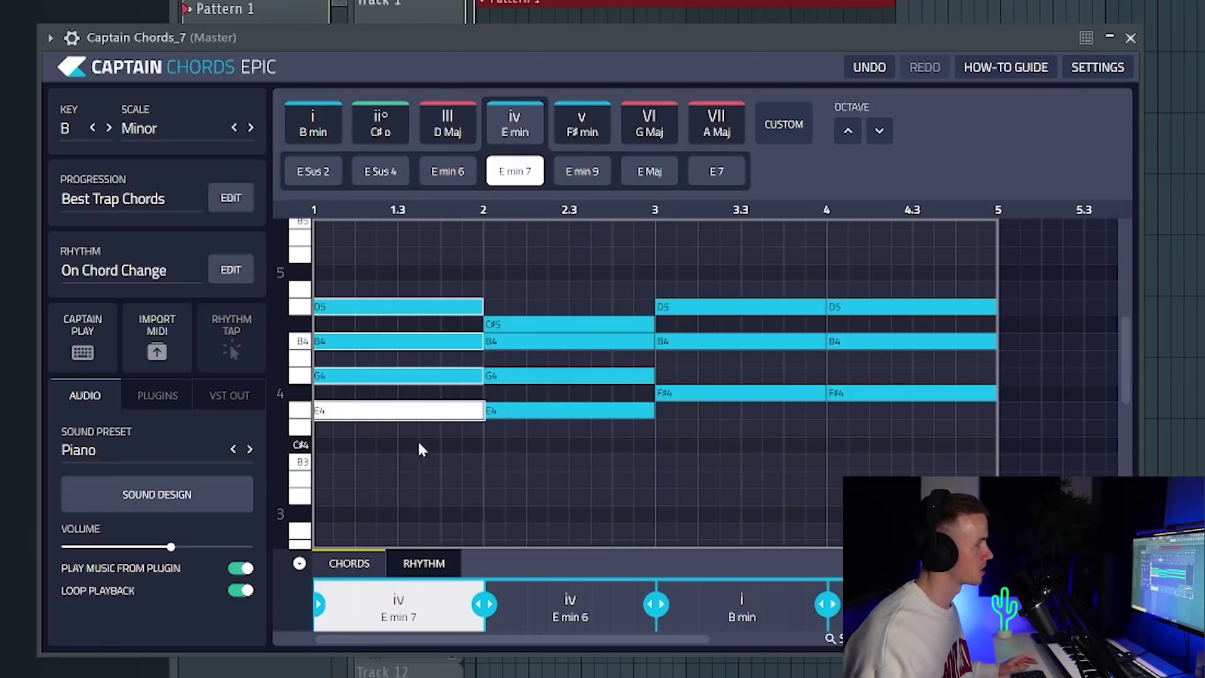
pyautogui.click(524, 417)
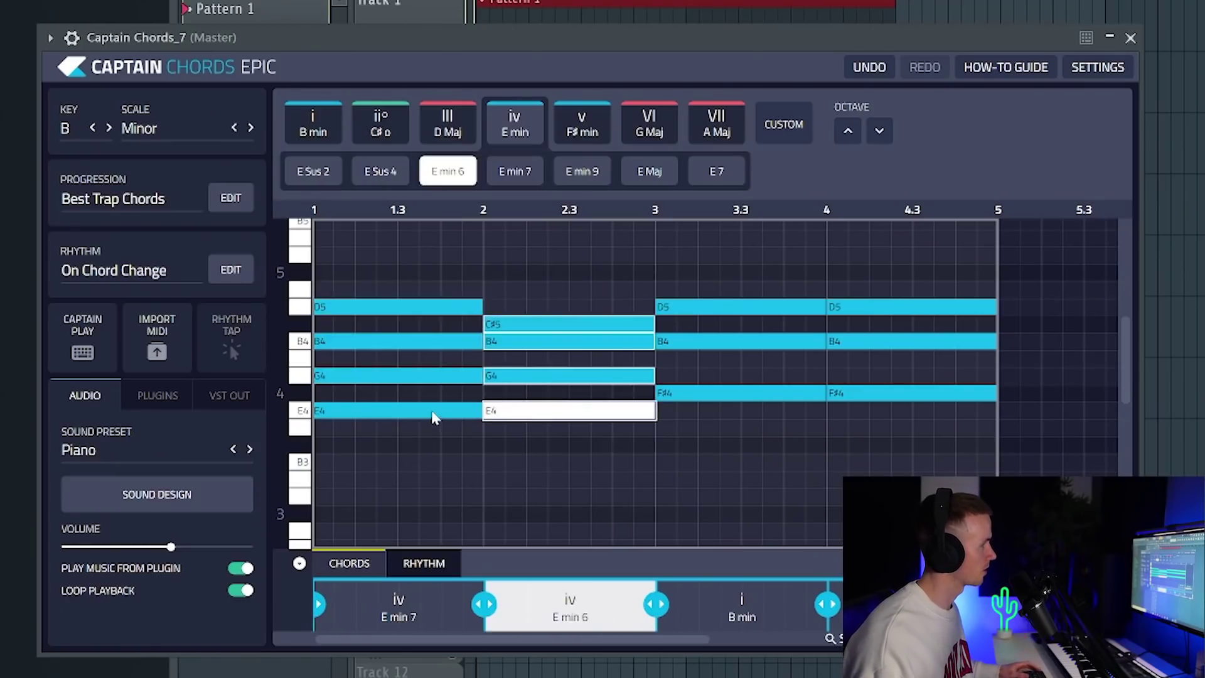
pyautogui.click(433, 416)
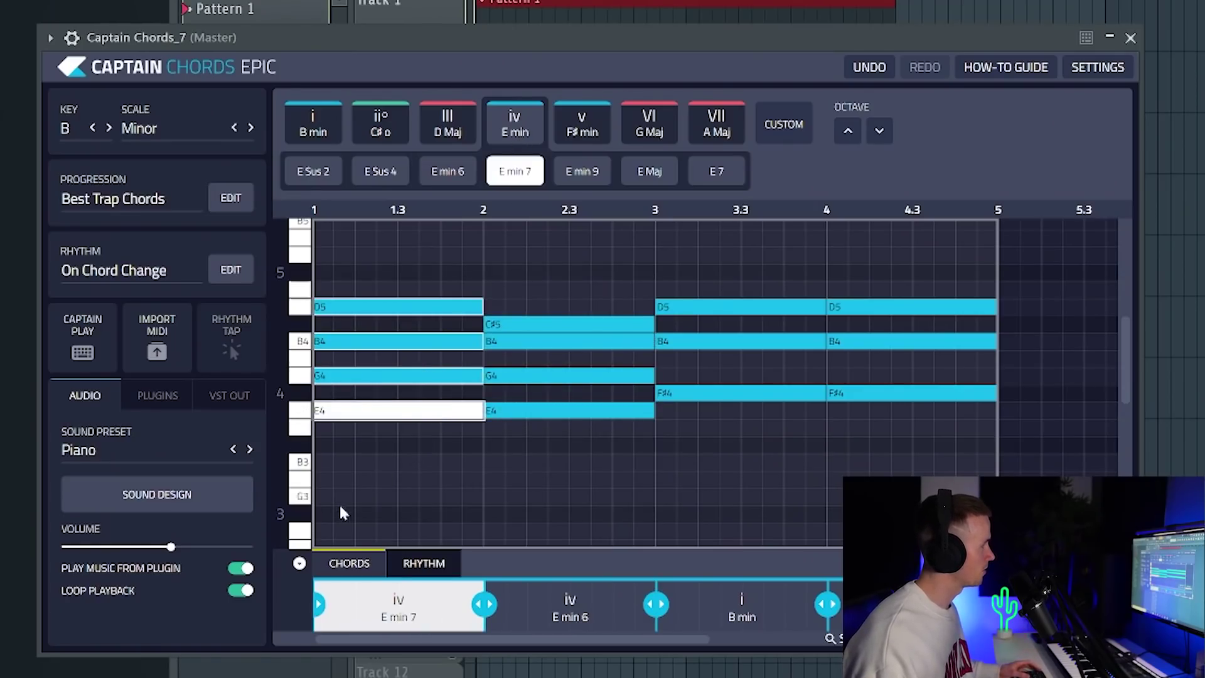
# Draw E3 bass notes under bars 1–2 and a B2 bass note under bar 3
pyautogui.scroll(-1, 328, 533)
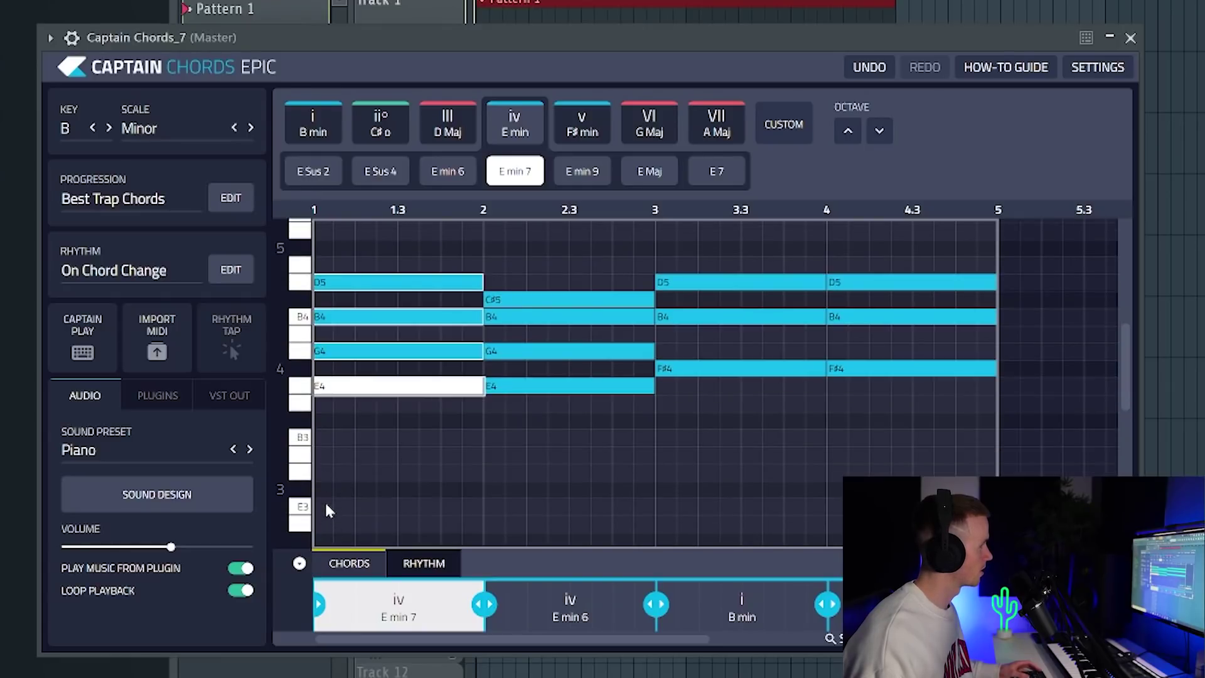
pyautogui.moveTo(319, 497); pyautogui.dragTo(464, 497)
pyautogui.click(364, 496)
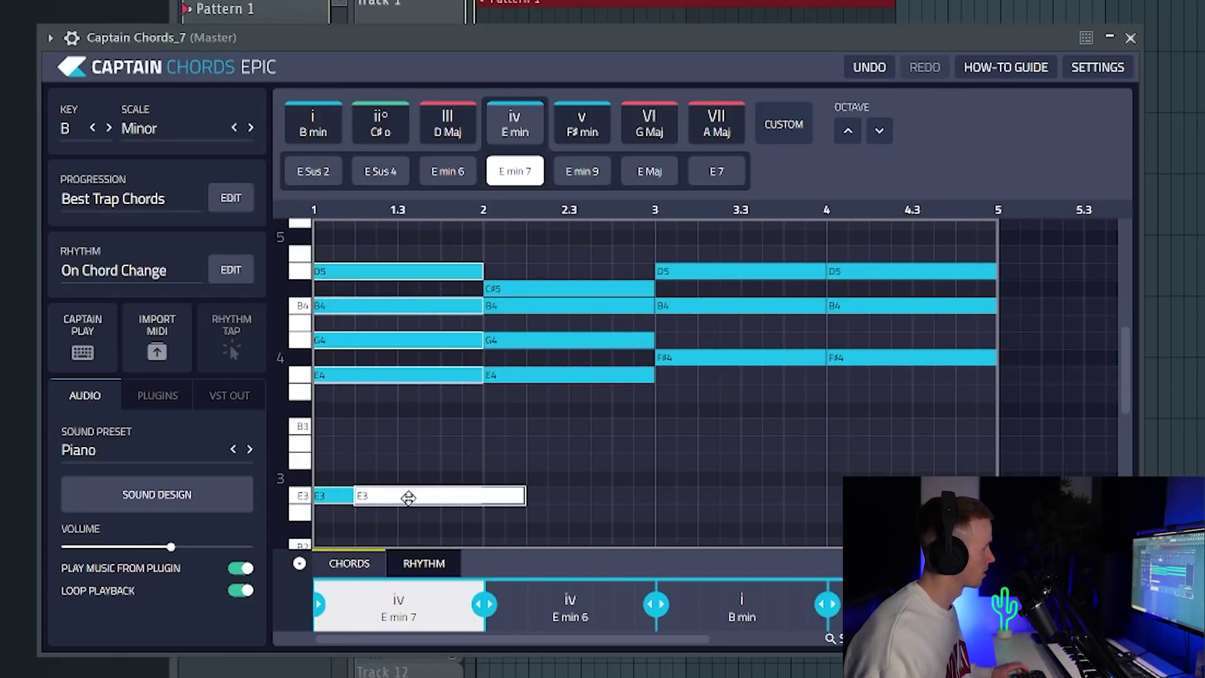
pyautogui.click(673, 449)
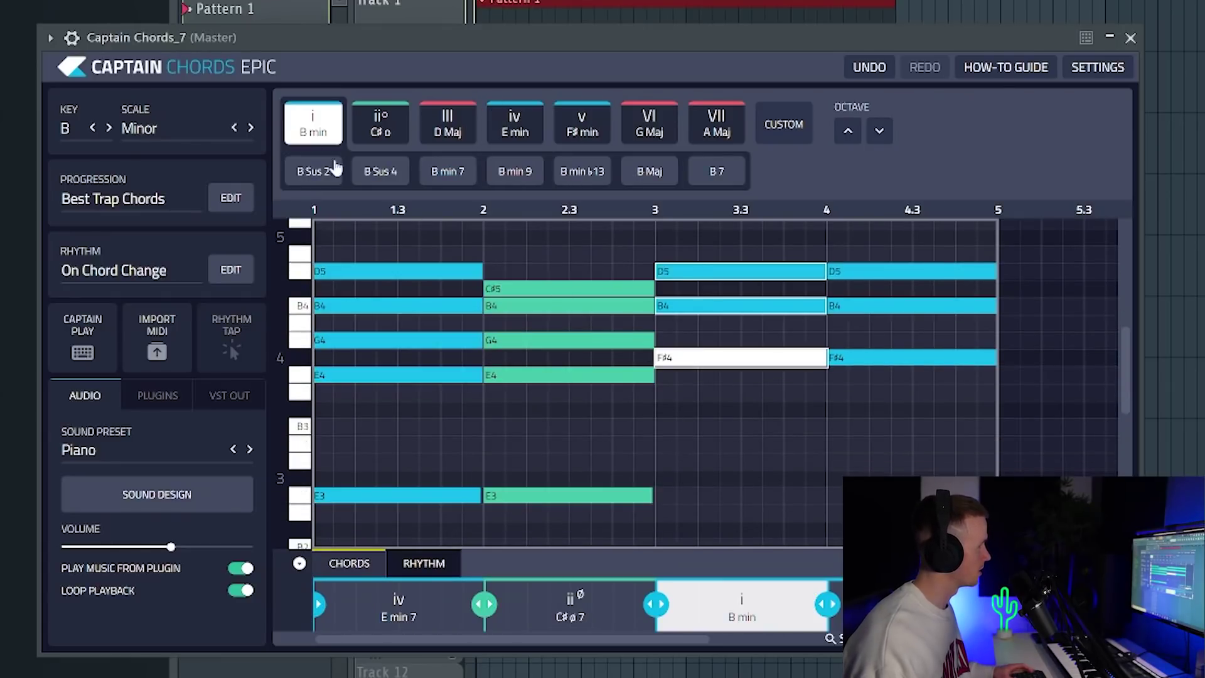
pyautogui.scroll(-2, 694, 524)
pyautogui.moveTo(674, 520); pyautogui.dragTo(854, 528)
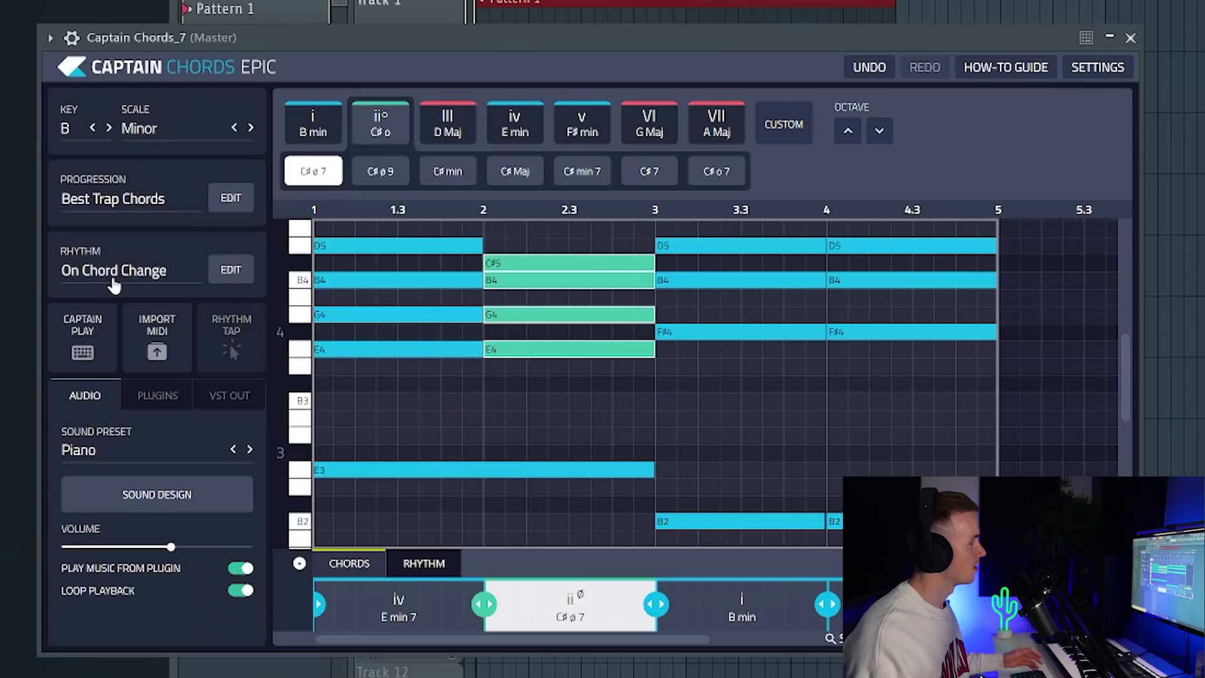
# Audition Dark Trap bank rhythms up to Idea 13
pyautogui.click(114, 284)
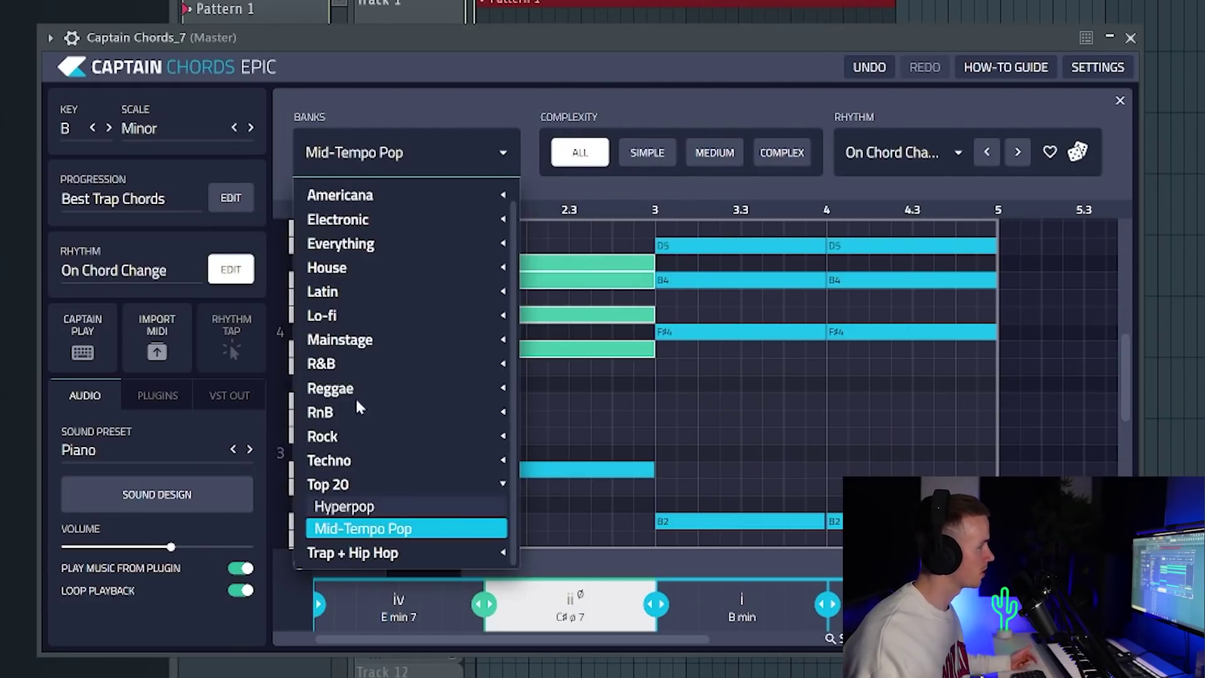
pyautogui.click(357, 552)
pyautogui.click(1017, 152)
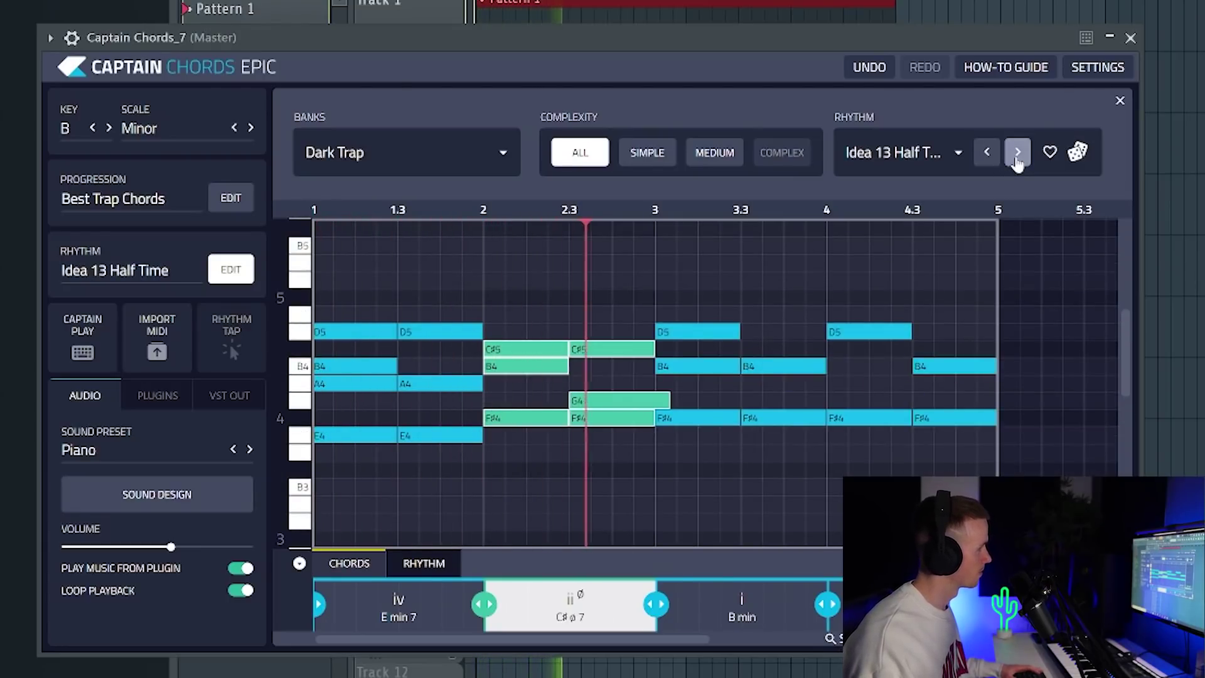
pyautogui.click(1017, 152)
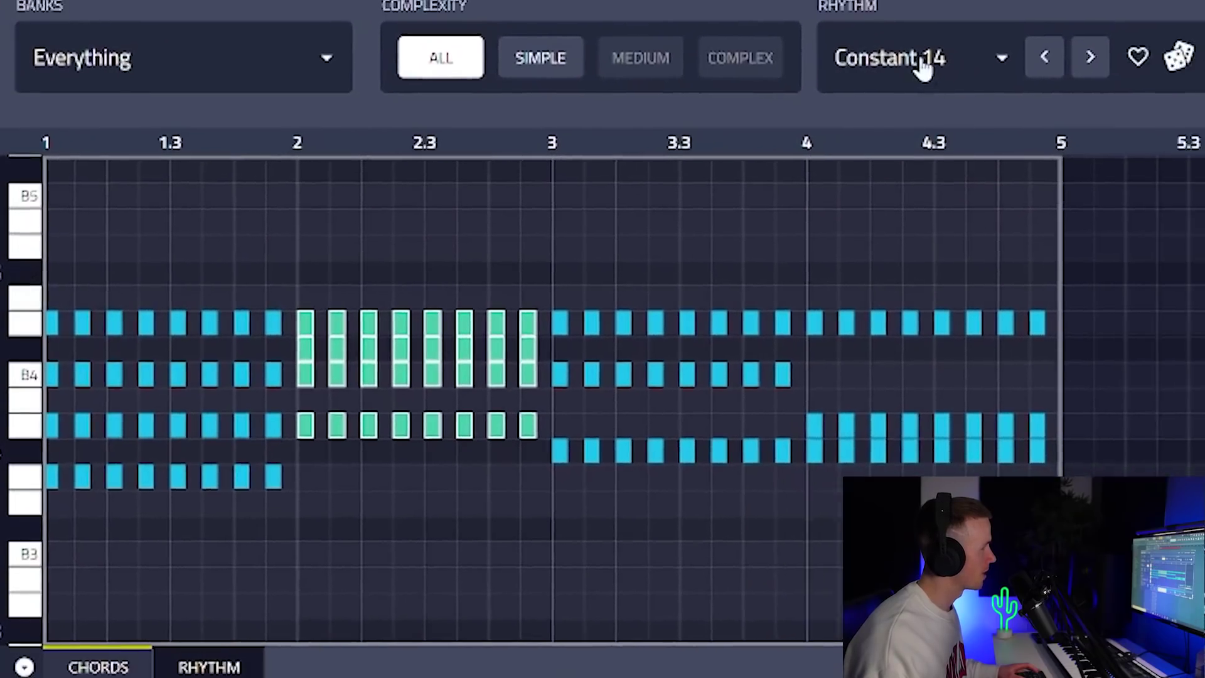
# Switch to the Everything rhythm bank and choose On Every Beat
pyautogui.click(1022, 64)
pyautogui.scroll(-3, 1065, 325)
pyautogui.scroll(-20, 786, 337)
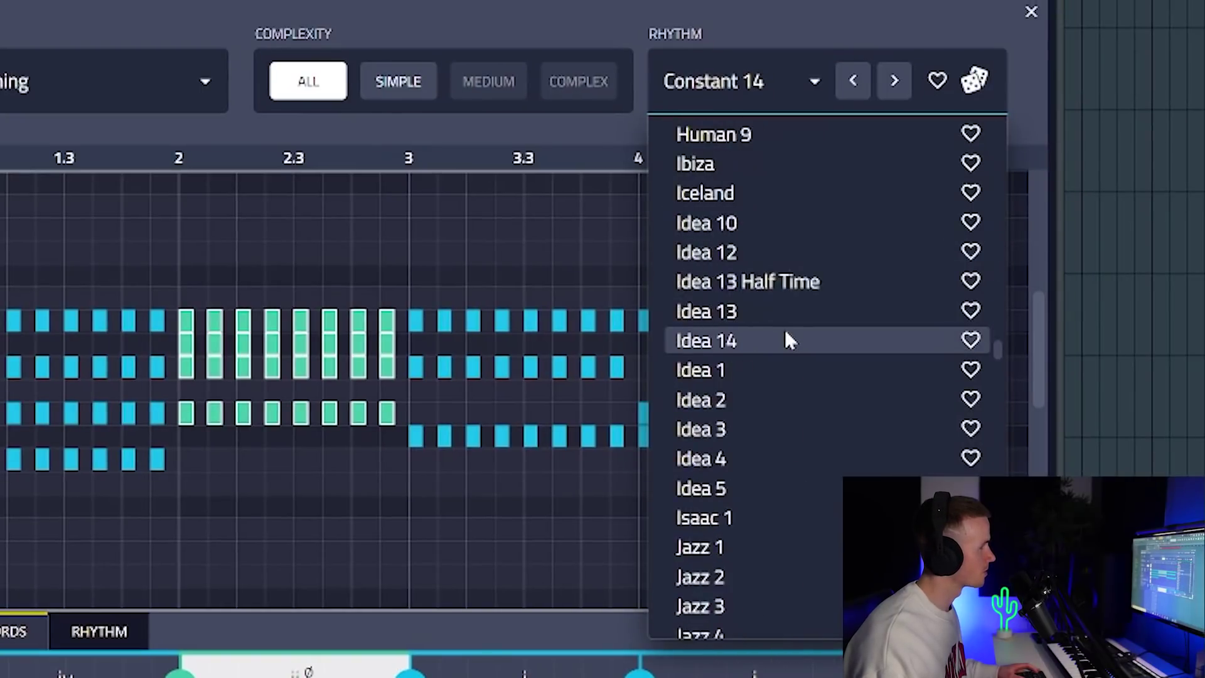
pyautogui.scroll(10, 785, 339)
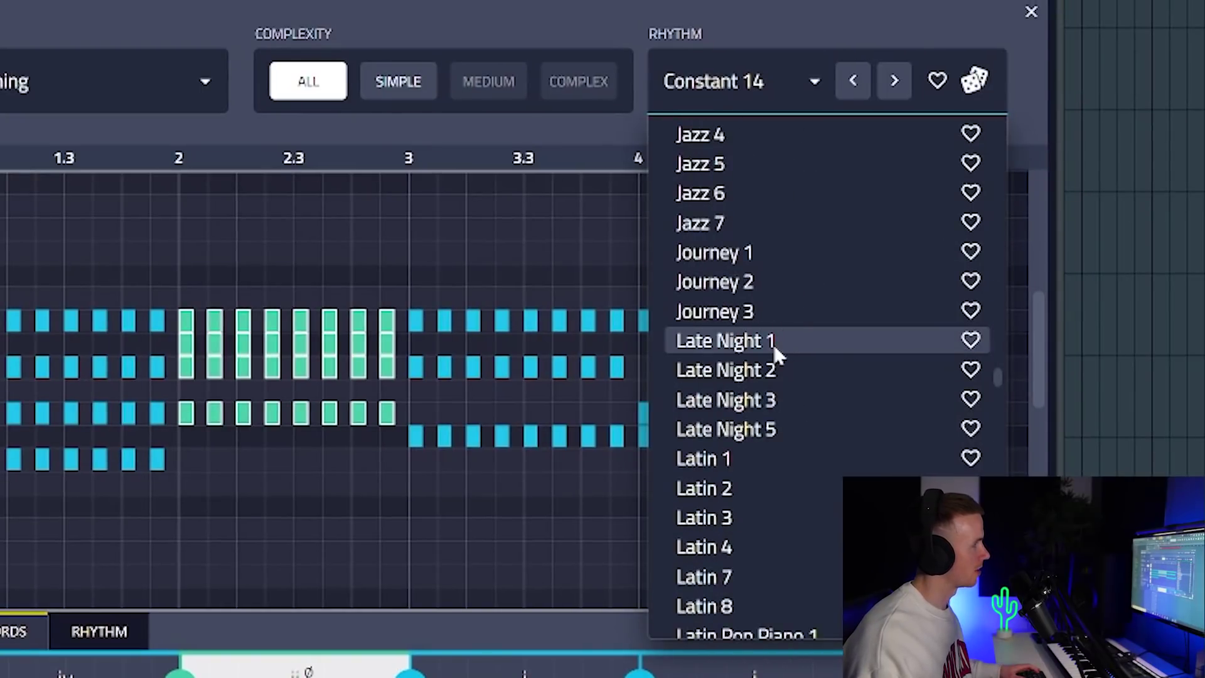
pyautogui.scroll(5, 773, 344)
pyautogui.scroll(-12, 773, 342)
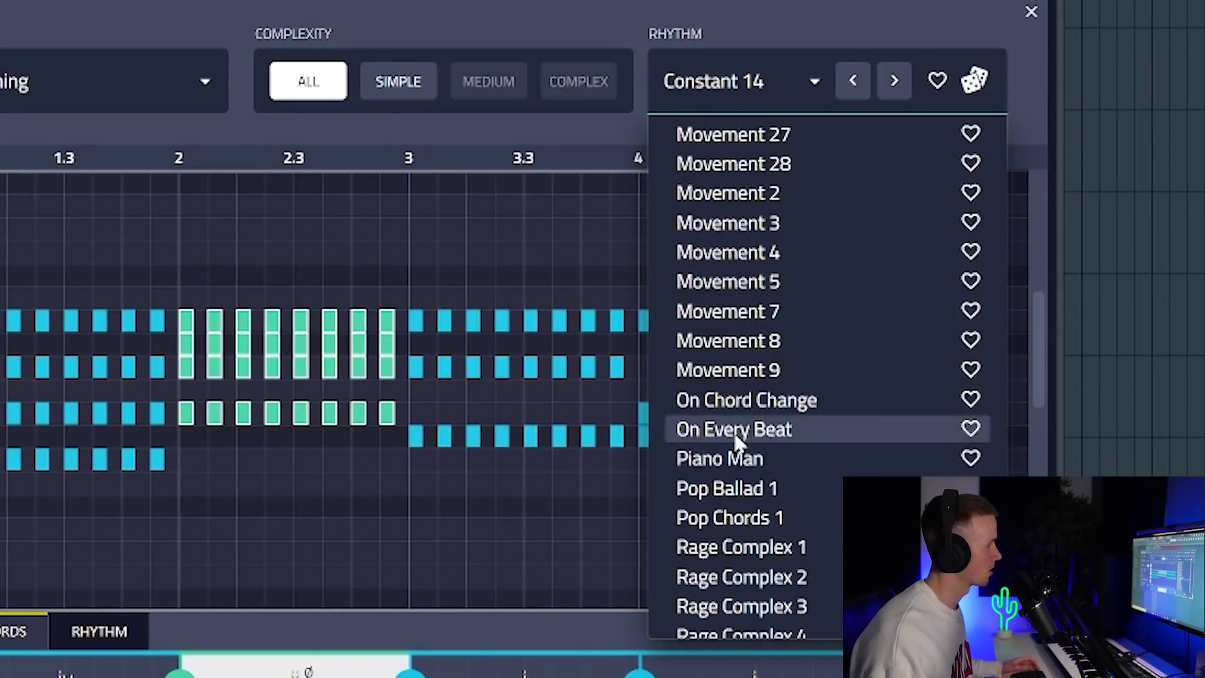
pyautogui.click(737, 433)
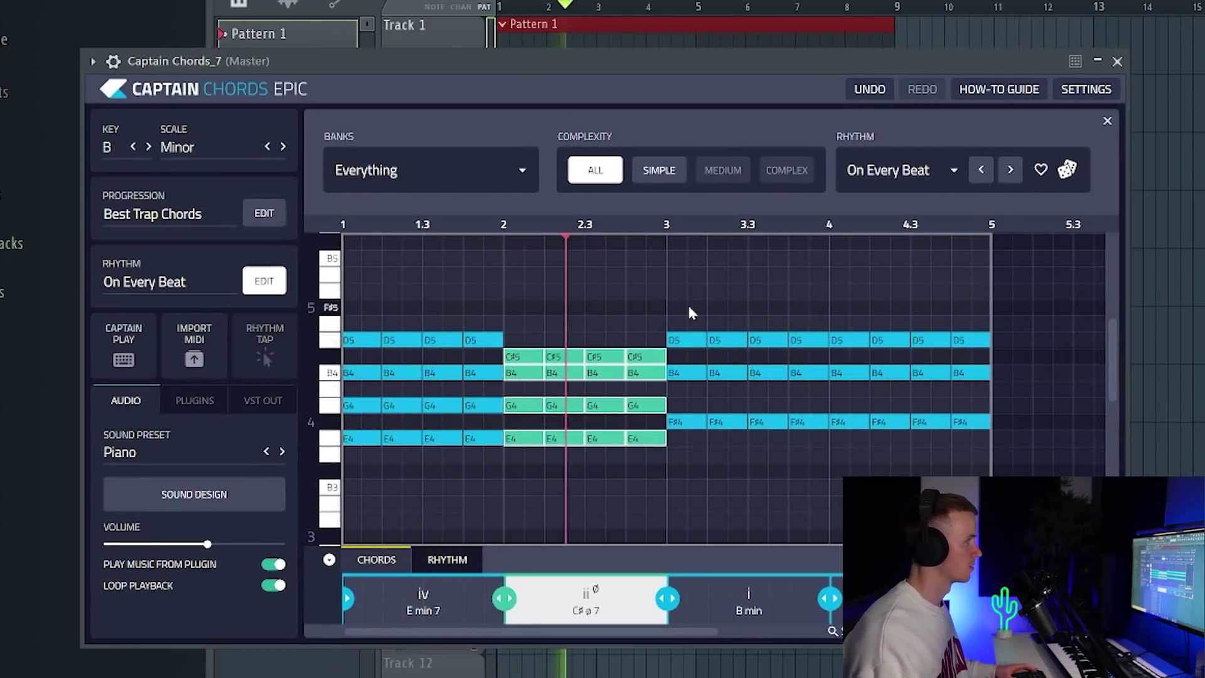
# Raise the last beat's top note from D5 to E5
pyautogui.moveTo(971, 295); pyautogui.dragTo(1009, 452)
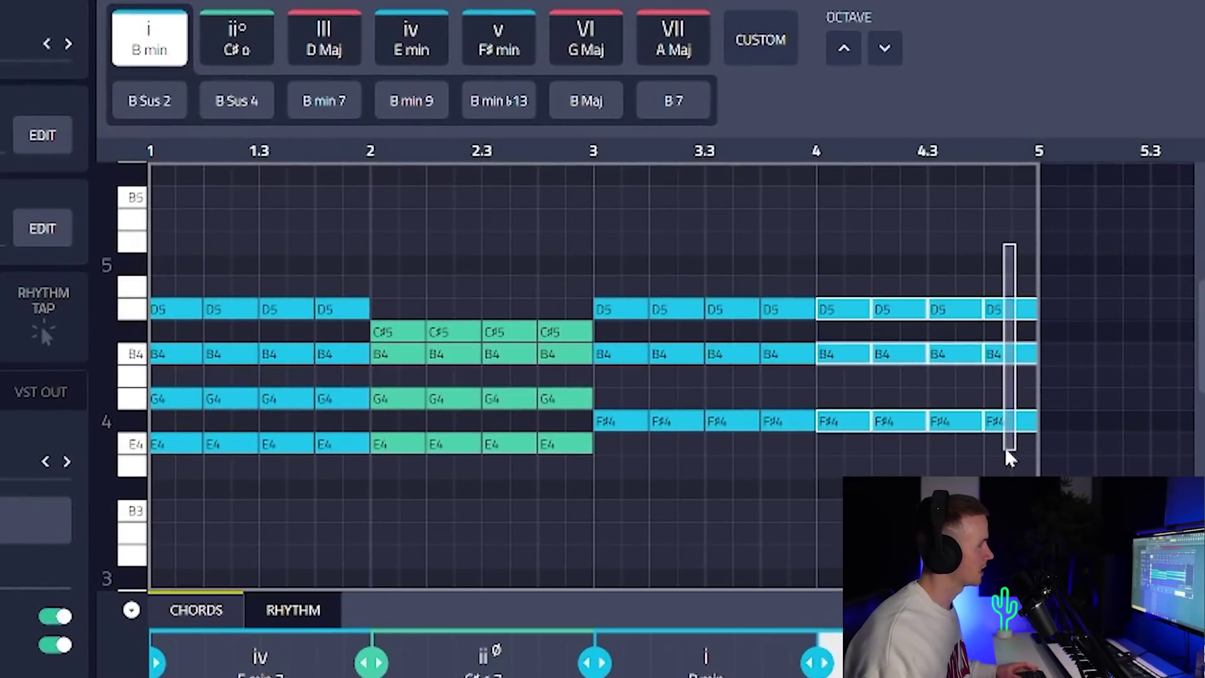
pyautogui.click(984, 263)
pyautogui.moveTo(1013, 314); pyautogui.dragTo(1009, 286)
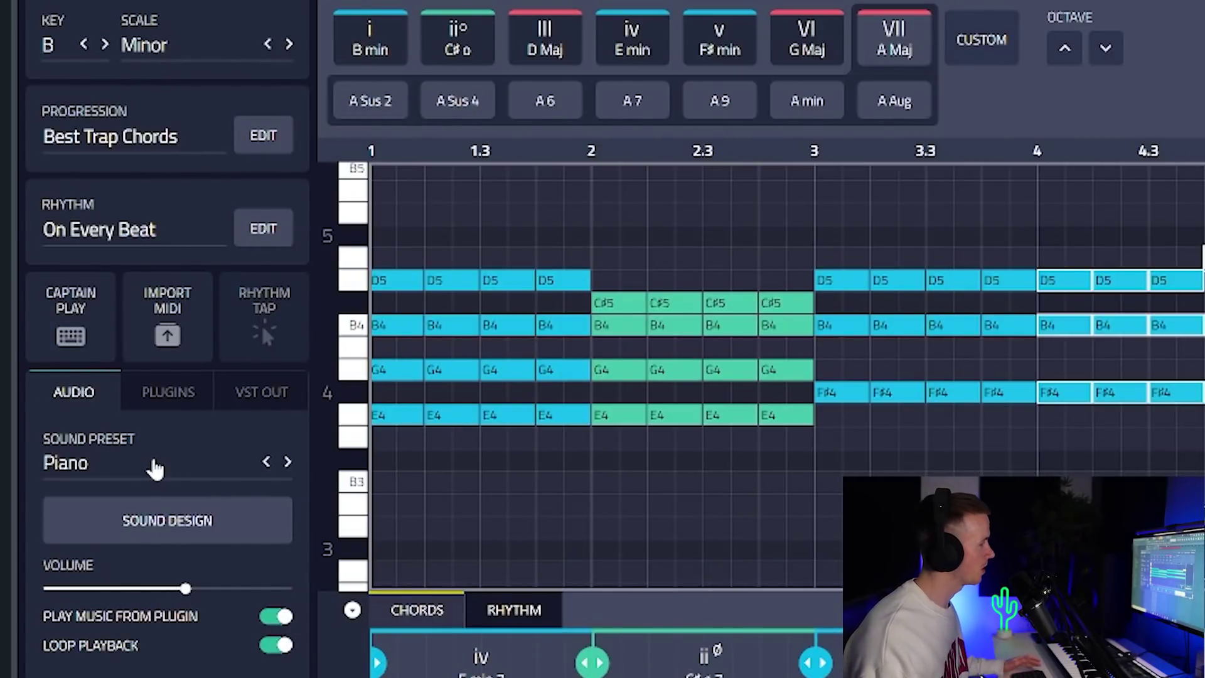
# Apply the String Machine sound preset and open its sound design controls
pyautogui.click(156, 467)
pyautogui.click(695, 650)
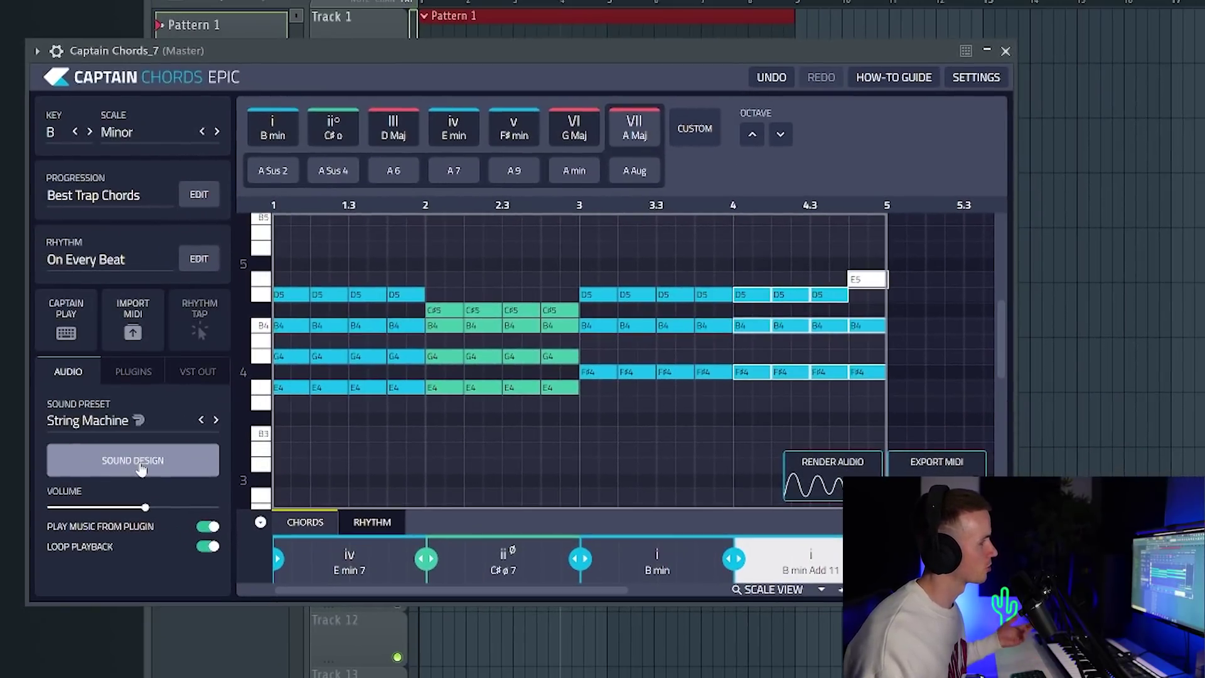
pyautogui.click(141, 470)
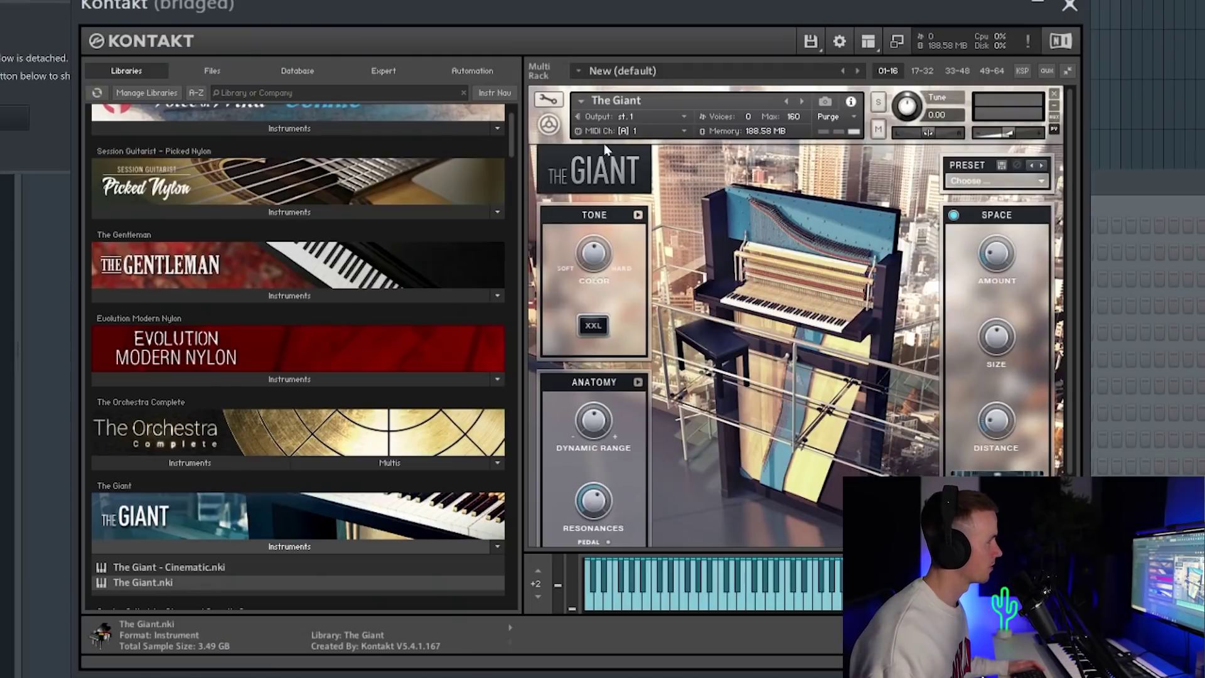
# Copy the chord MIDI onto Kontakt, link both instruments to named mixer inserts, open the piano roll
pyautogui.click(1069, 6)
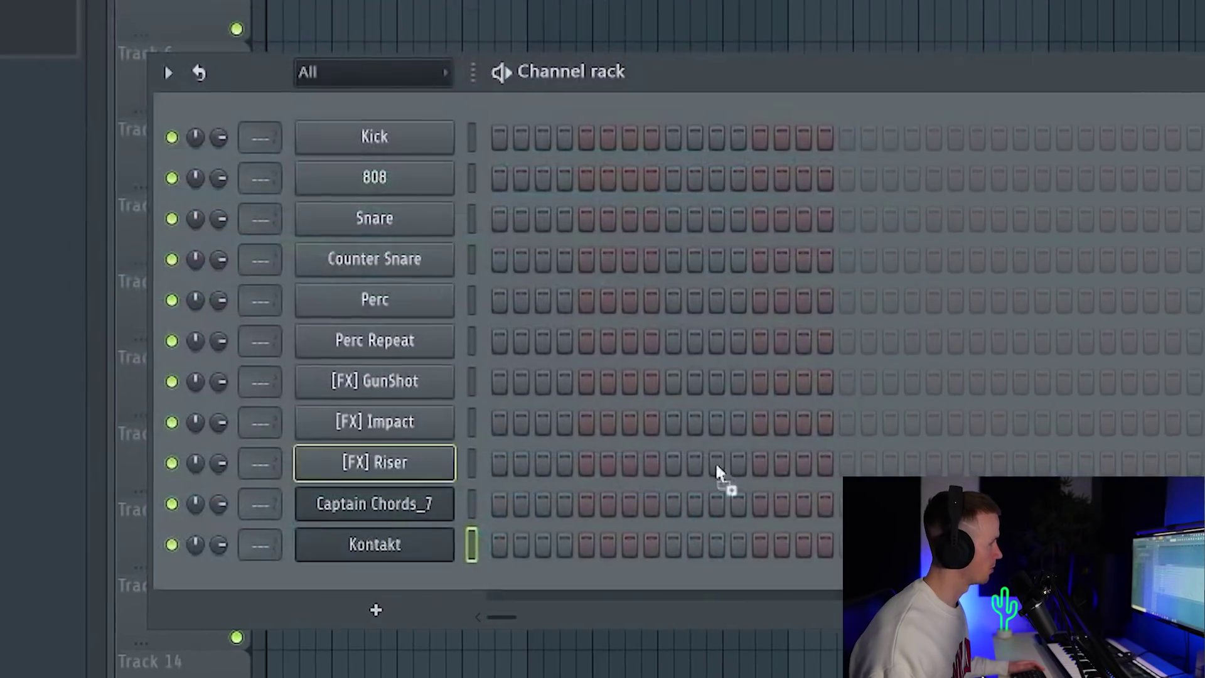
pyautogui.moveTo(721, 479); pyautogui.dragTo(309, 545)
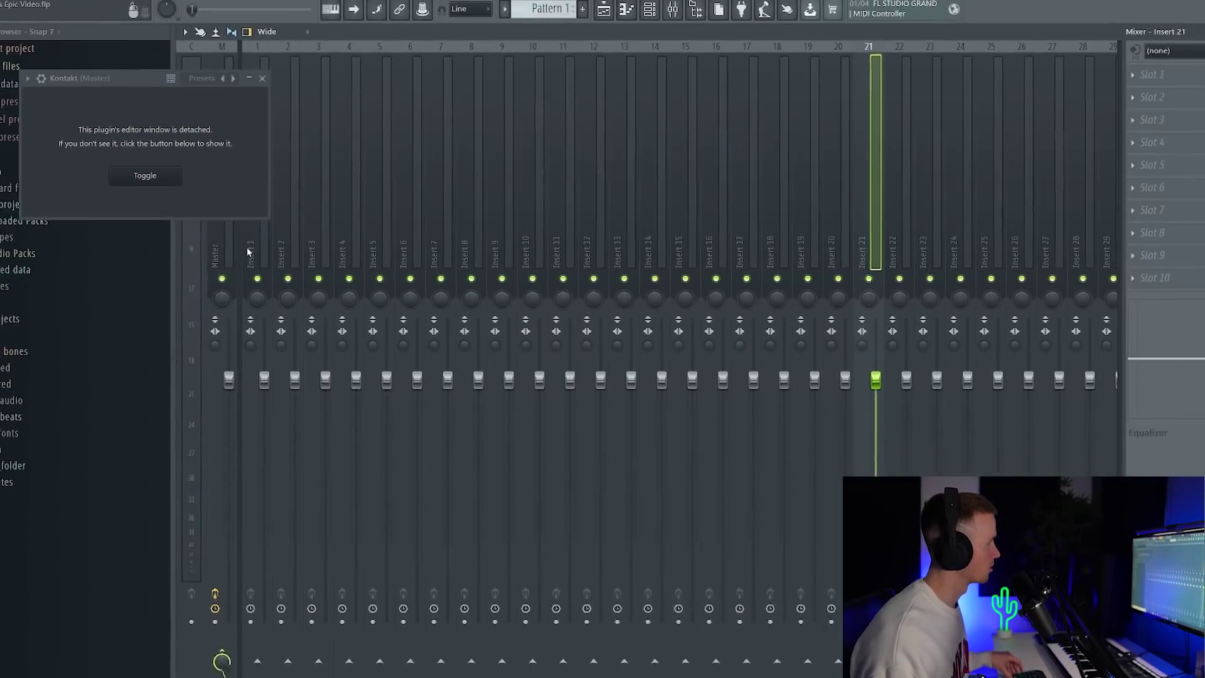
pyautogui.click(248, 252)
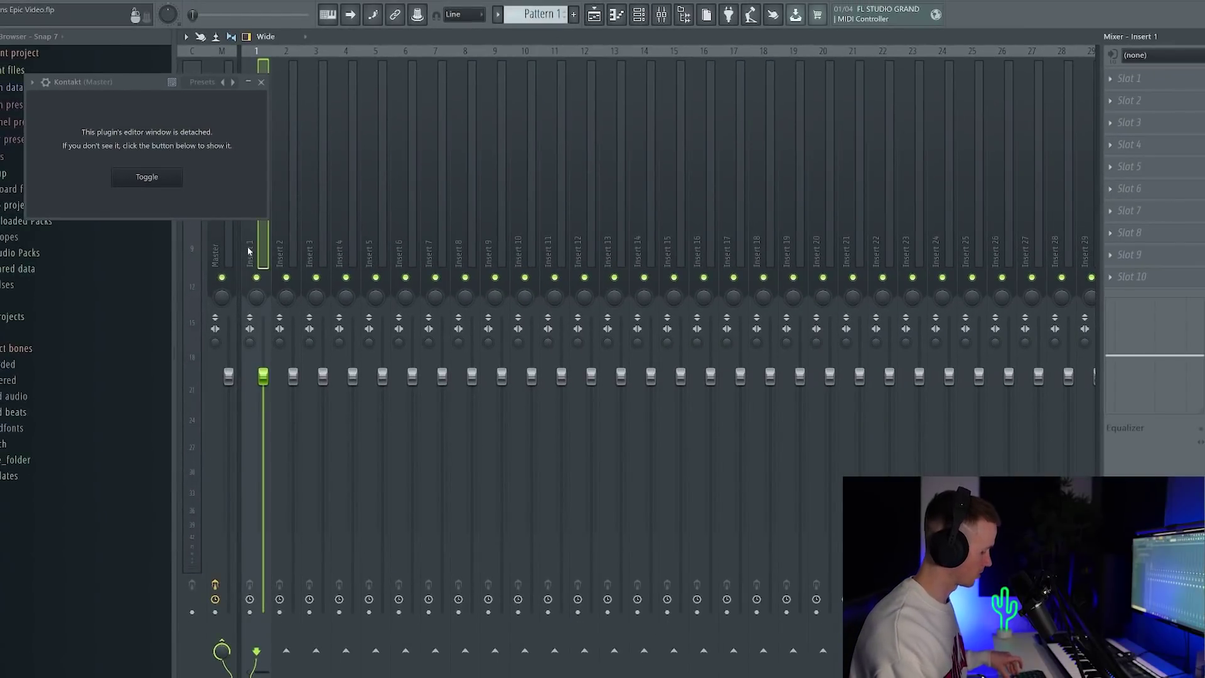
pyautogui.hotkey('ctrl', 'l')
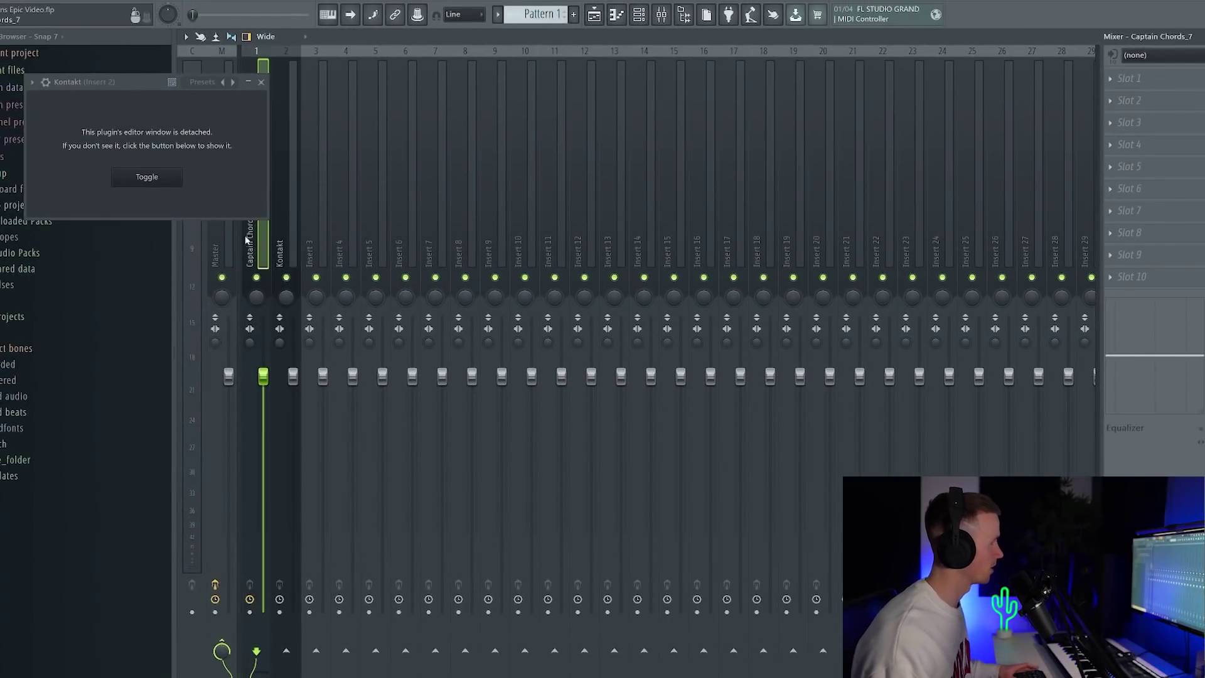
pyautogui.click(639, 13)
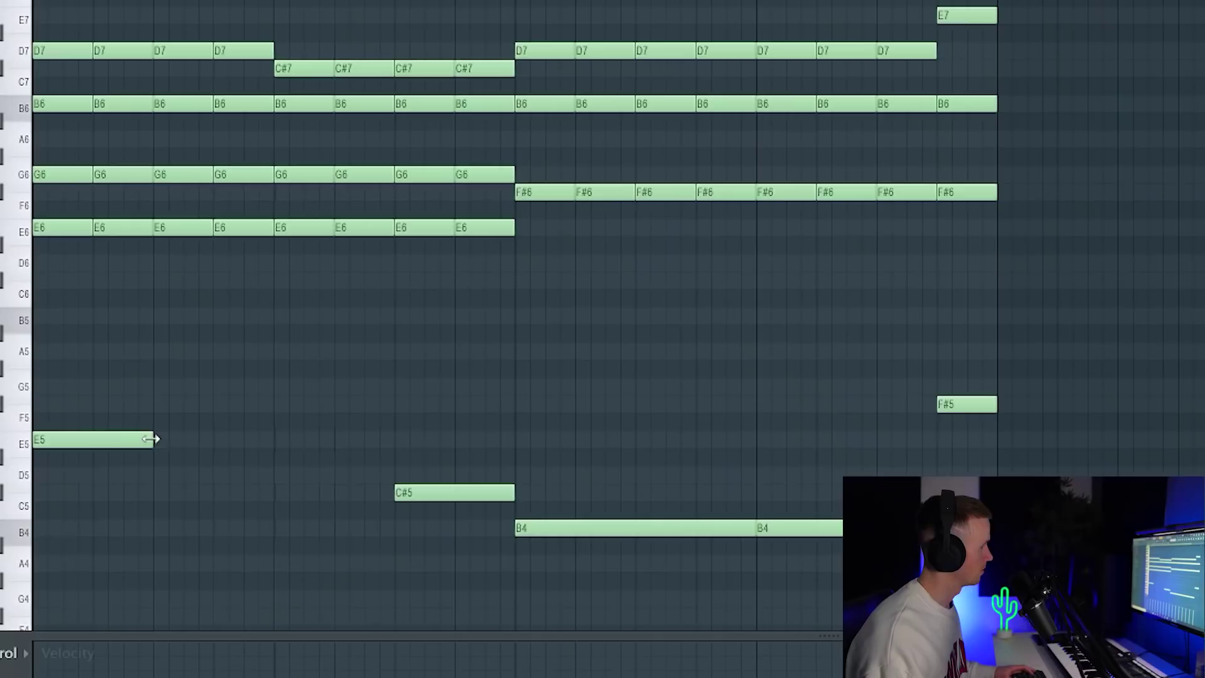
# Lengthen the short E5 note and randomize velocities with pan randomization off
pyautogui.moveTo(154, 439); pyautogui.dragTo(395, 442)
pyautogui.press('space')
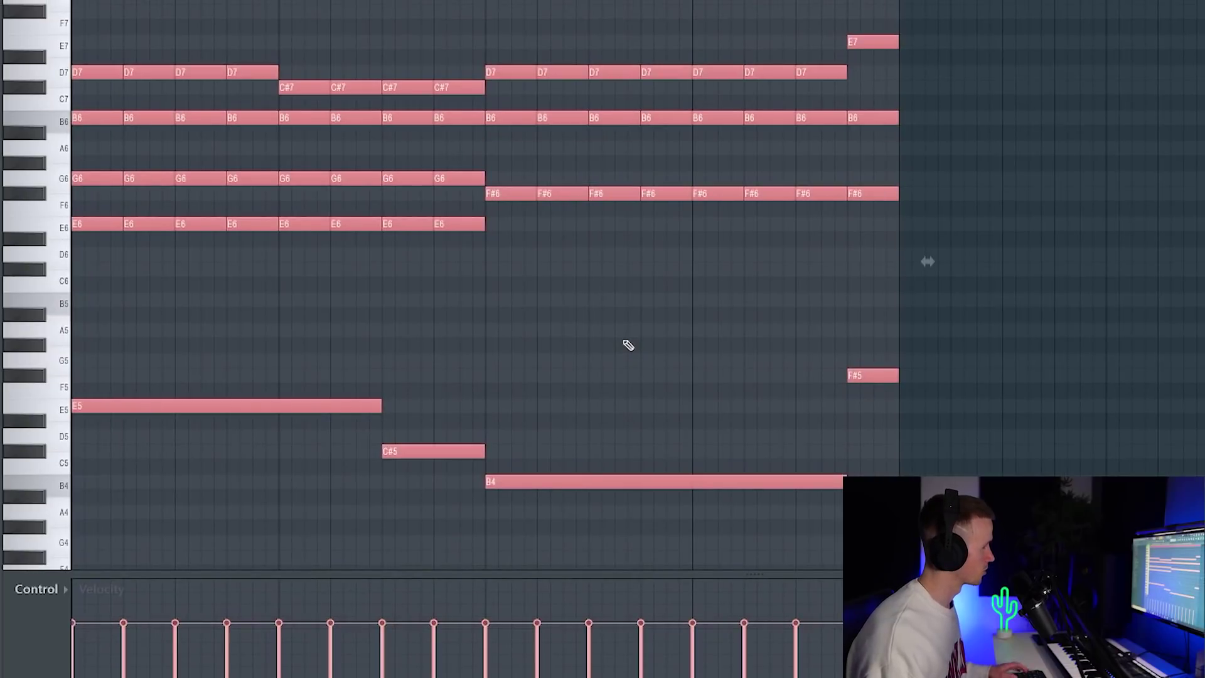
pyautogui.hotkey('alt', 'r')
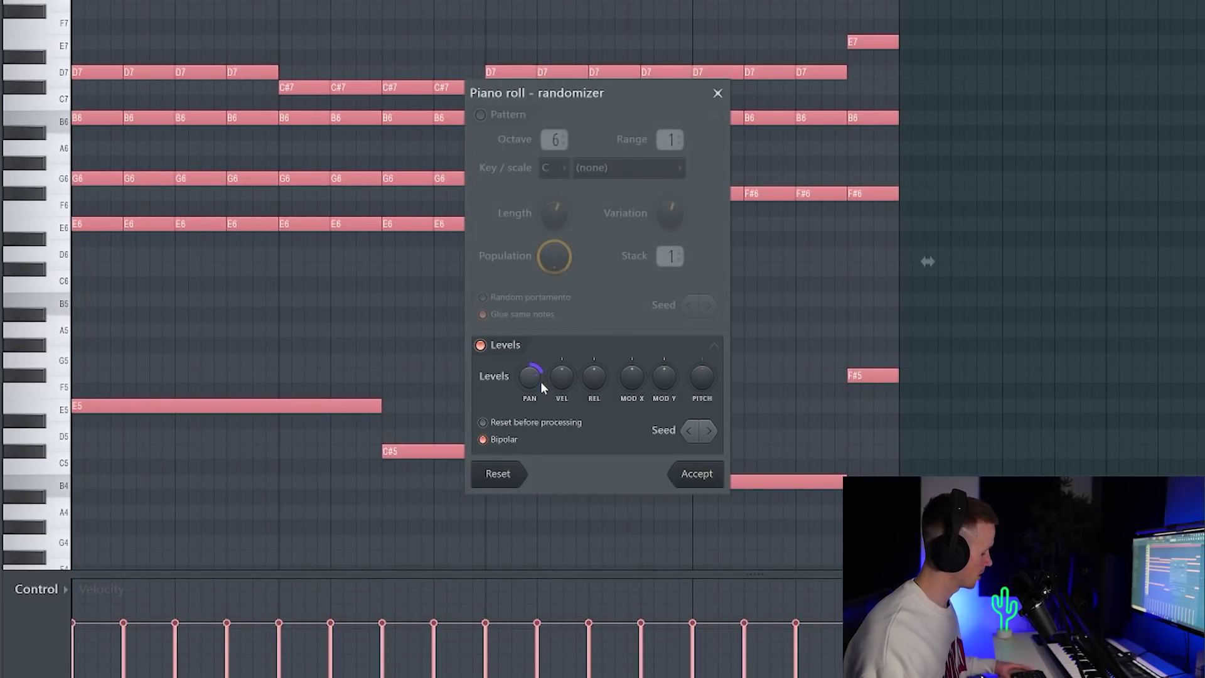
pyautogui.moveTo(540, 381); pyautogui.dragTo(563, 367)
pyautogui.click(697, 472)
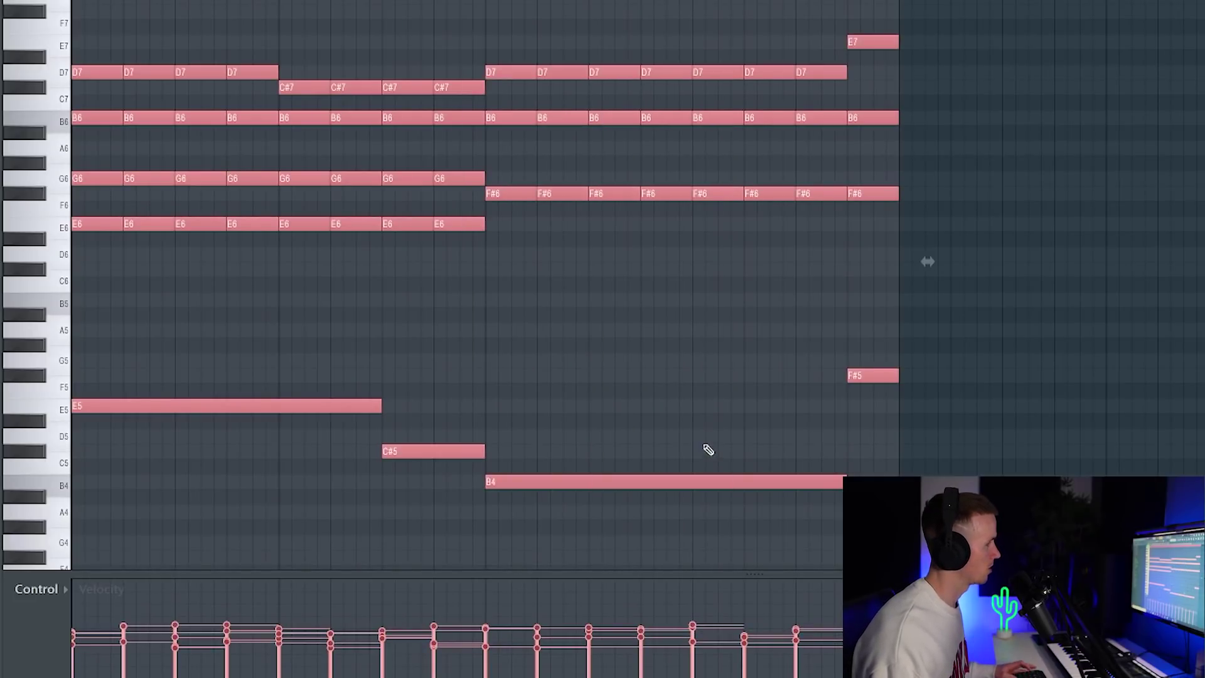
# Strum the chord notes with the Strumizer and apply it
pyautogui.hotkey('alt', 's')
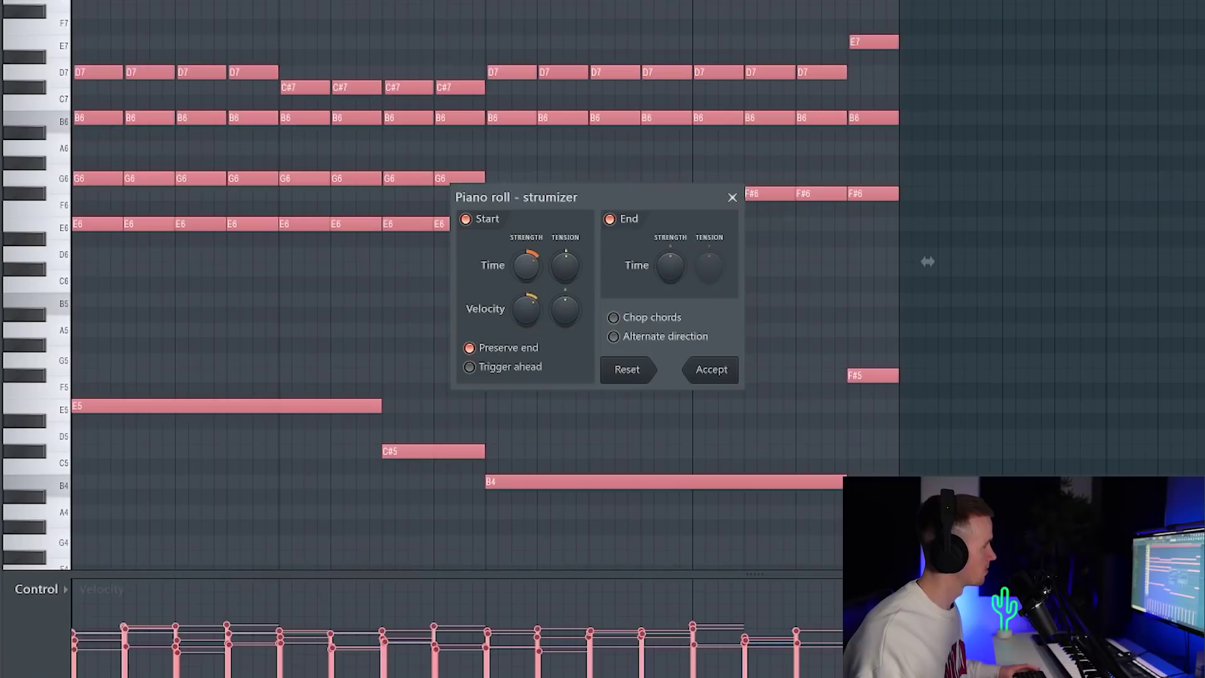
pyautogui.press('space')
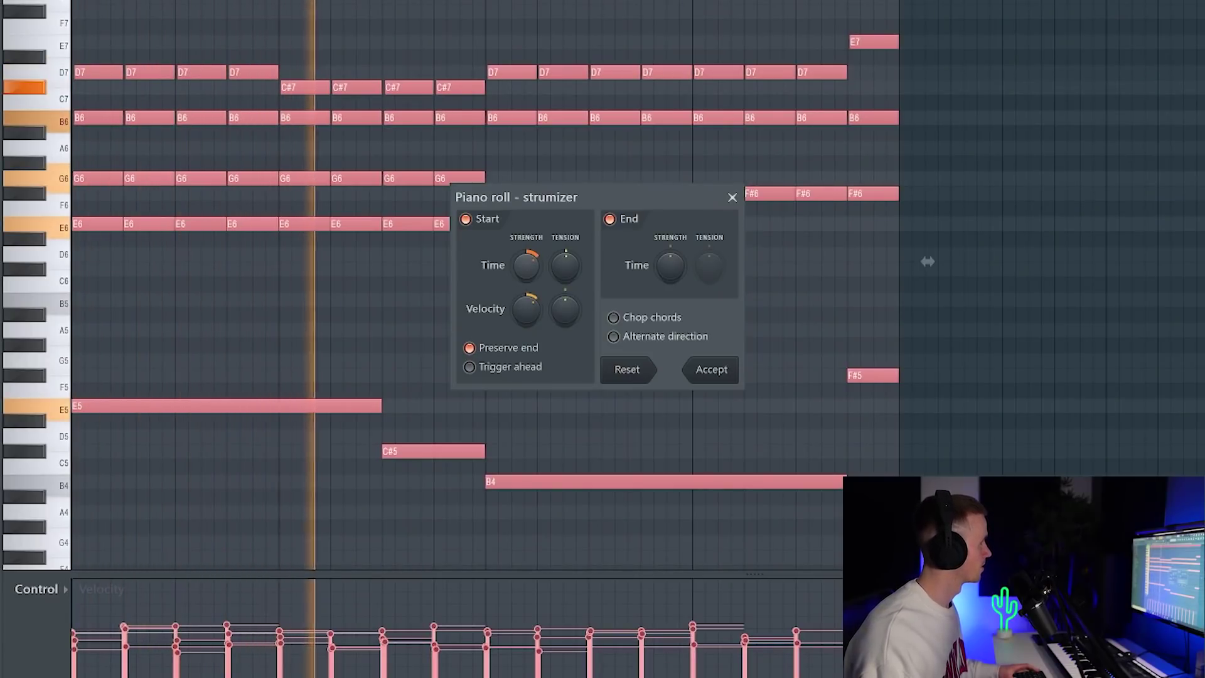
pyautogui.click(719, 372)
pyautogui.scroll(-1, 816, 314)
pyautogui.moveTo(919, 277); pyautogui.dragTo(183, 491)
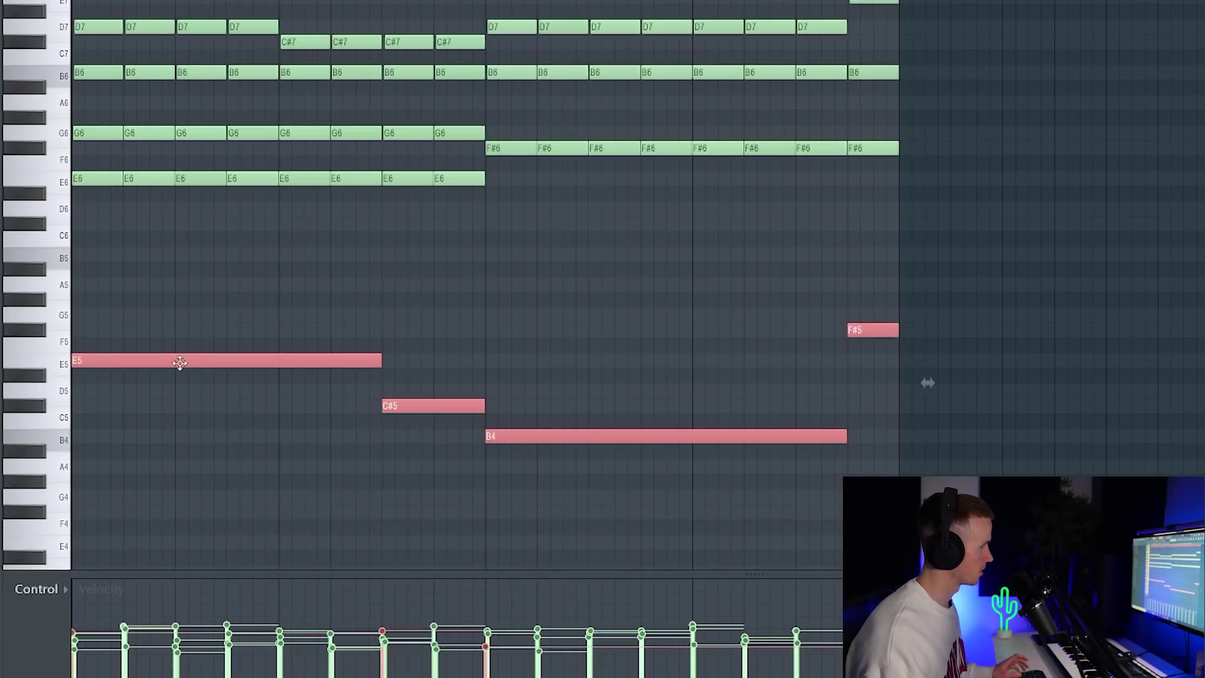
# Accept the strummed chords and double the four low melody notes an octave down
pyautogui.click(180, 363)
pyautogui.hotkey('ctrl', 'c')
pyautogui.hotkey('ctrl', 'v')
pyautogui.hotkey('ctrl', 'Down')
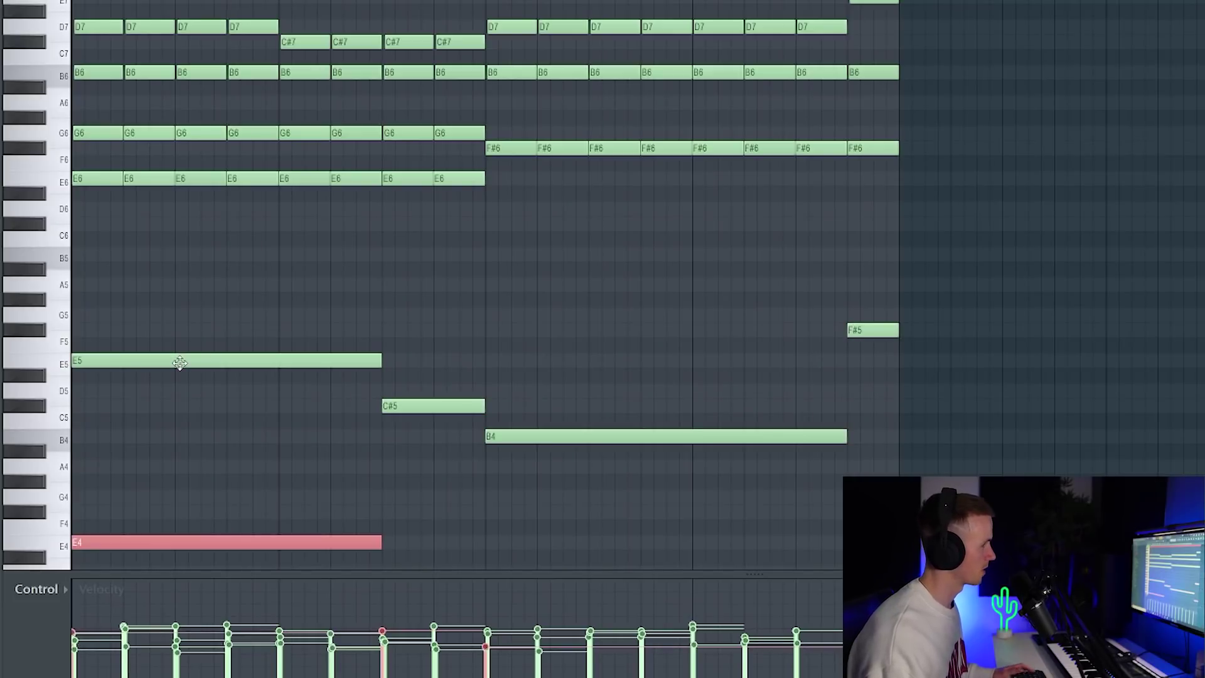
pyautogui.press('space')
# Drop every note in the pattern down an octave and play it back
pyautogui.scroll(-1, 508, 291)
pyautogui.scroll(-1, 547, 302)
pyautogui.click(547, 302)
pyautogui.press('space')
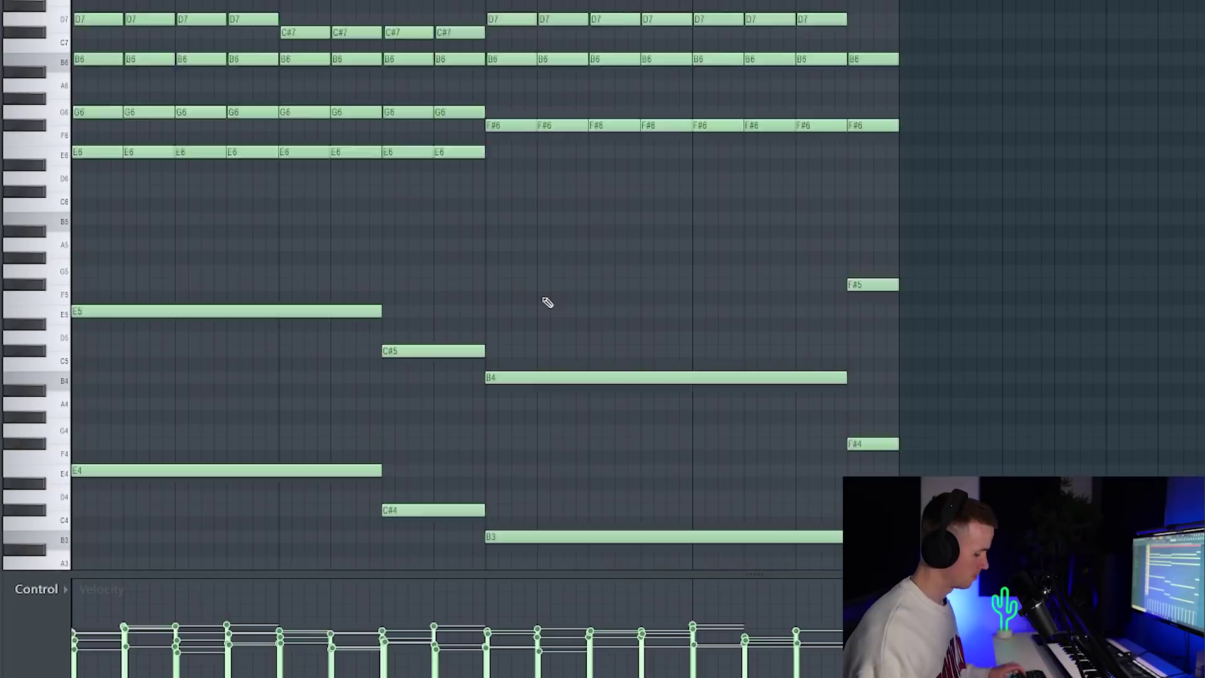
pyautogui.hotkey('ctrl', 'a')
pyautogui.hotkey('ctrl', 'Down')
pyautogui.press('space')
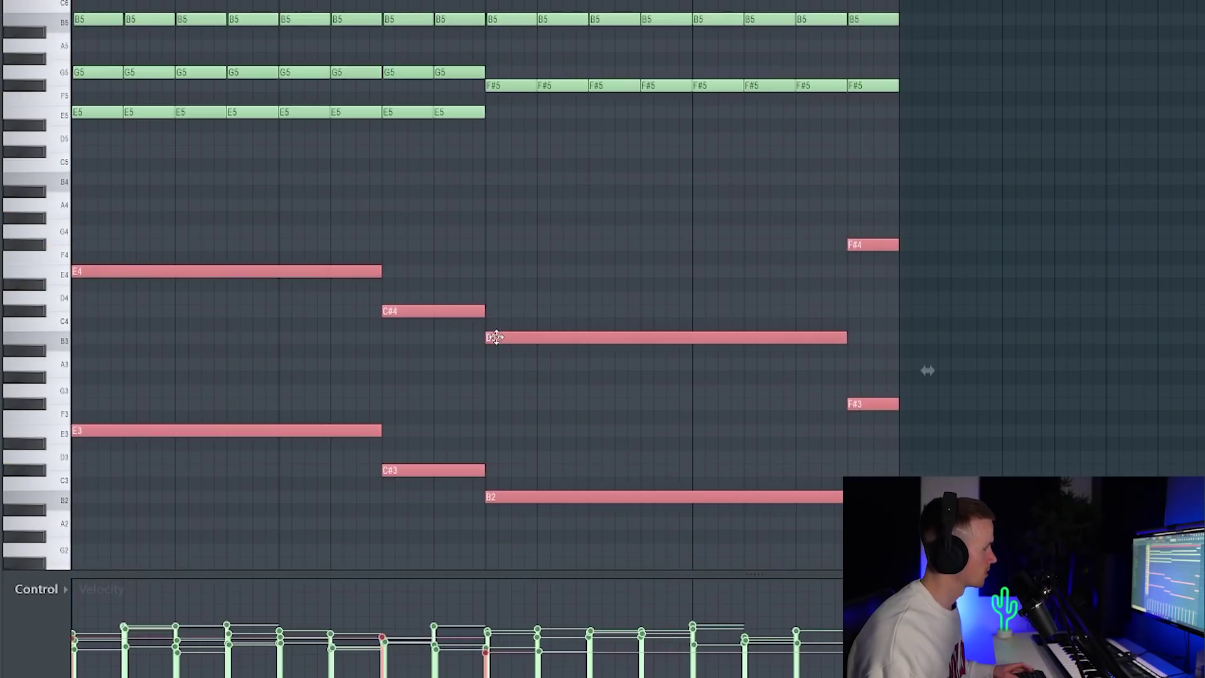
pyautogui.press('space')
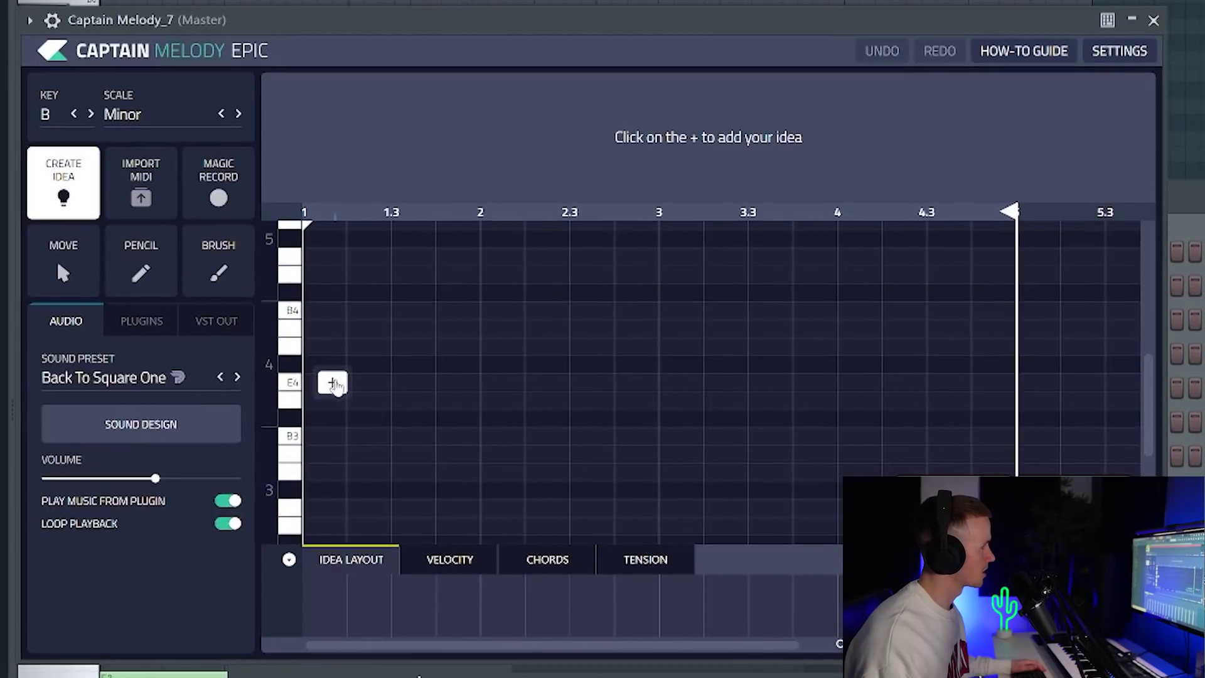
# Generate a new Captain Melody idea and set its sound preset to Berlin EPiano
pyautogui.click(333, 382)
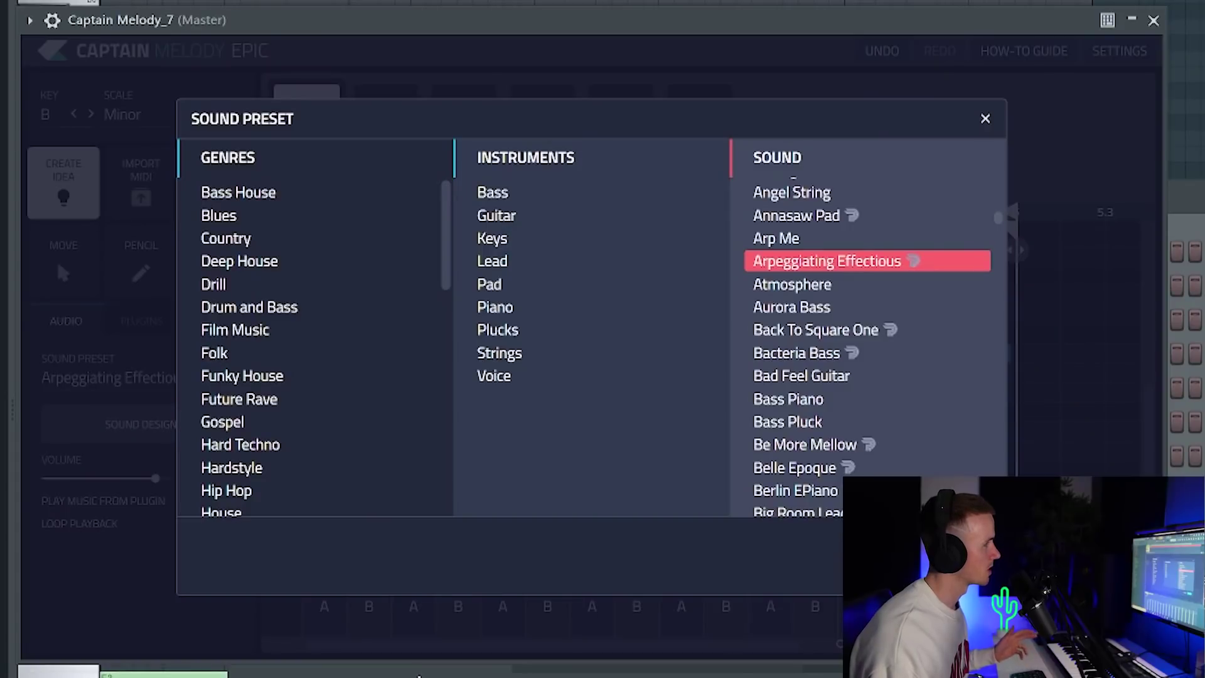
pyautogui.click(849, 445)
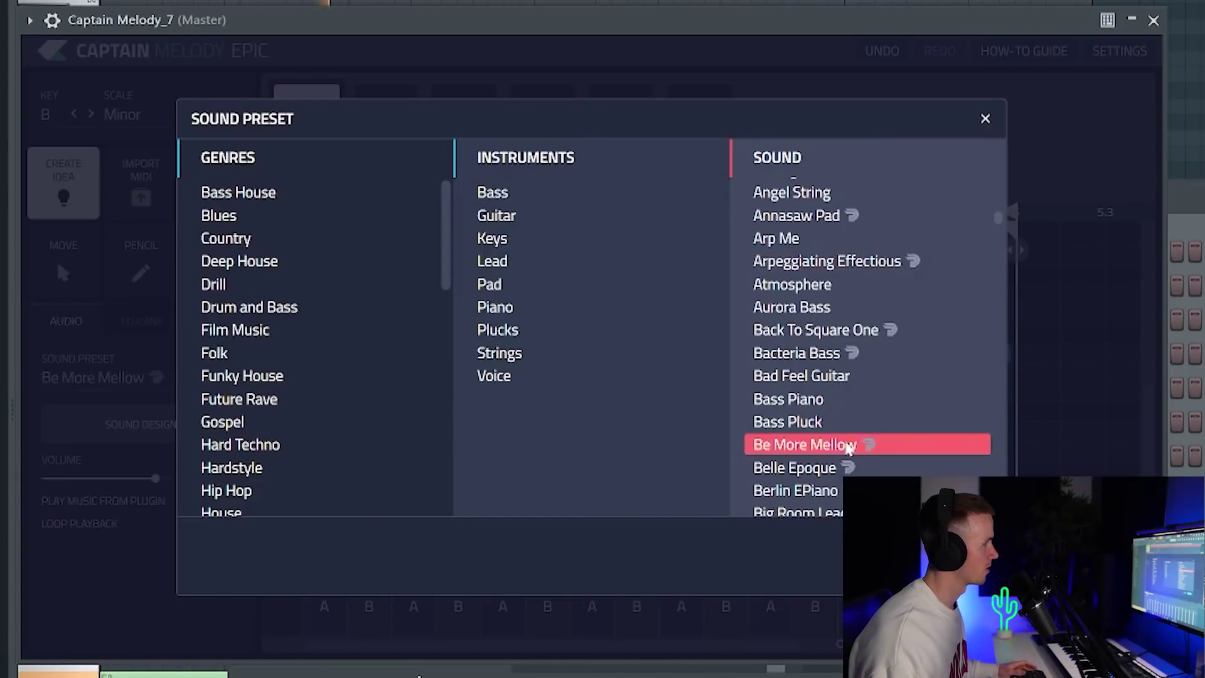
pyautogui.click(830, 470)
pyautogui.click(837, 495)
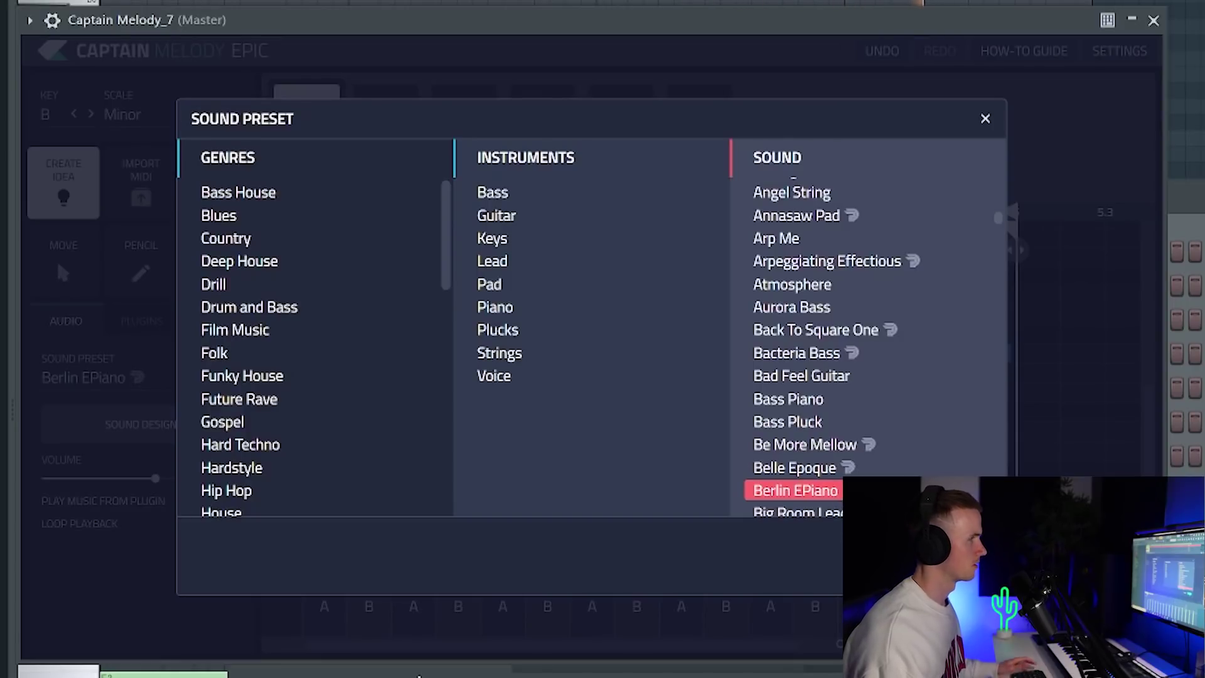
pyautogui.click(986, 119)
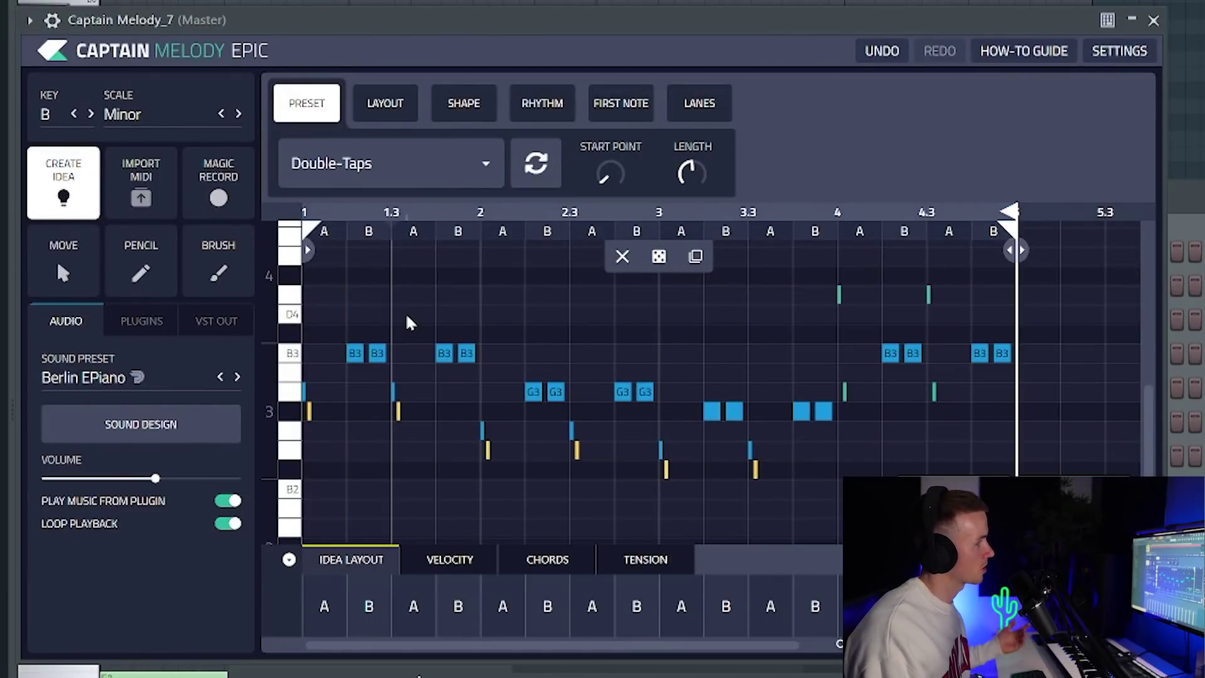
# Lock the bar-1 notes and regenerate the rest of the idea from the preset list
pyautogui.moveTo(476, 304); pyautogui.dragTo(278, 438)
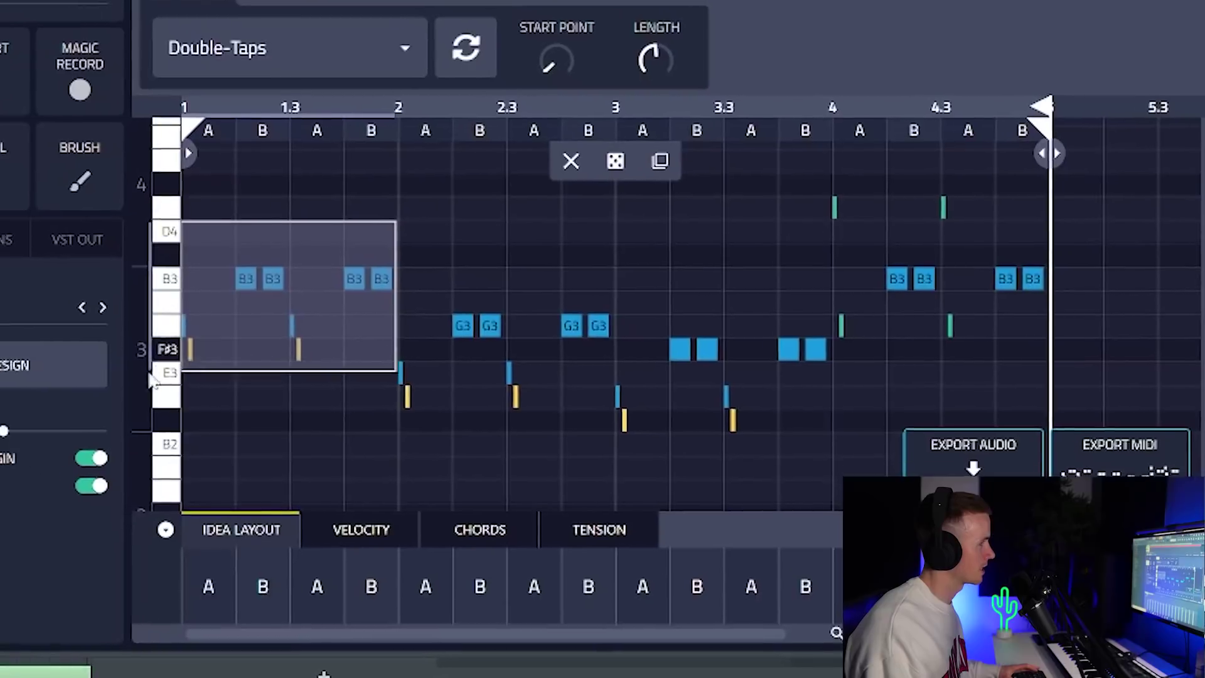
pyautogui.moveTo(152, 380); pyautogui.dragTo(152, 379)
pyautogui.click(405, 251)
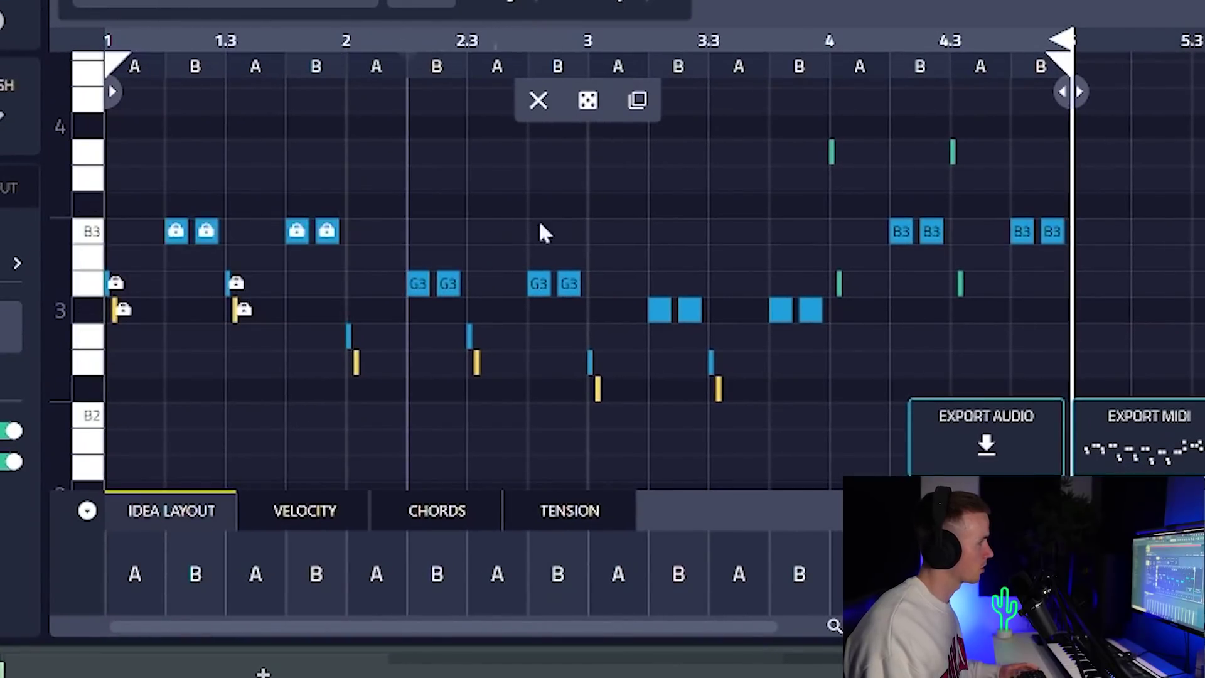
pyautogui.click(593, 116)
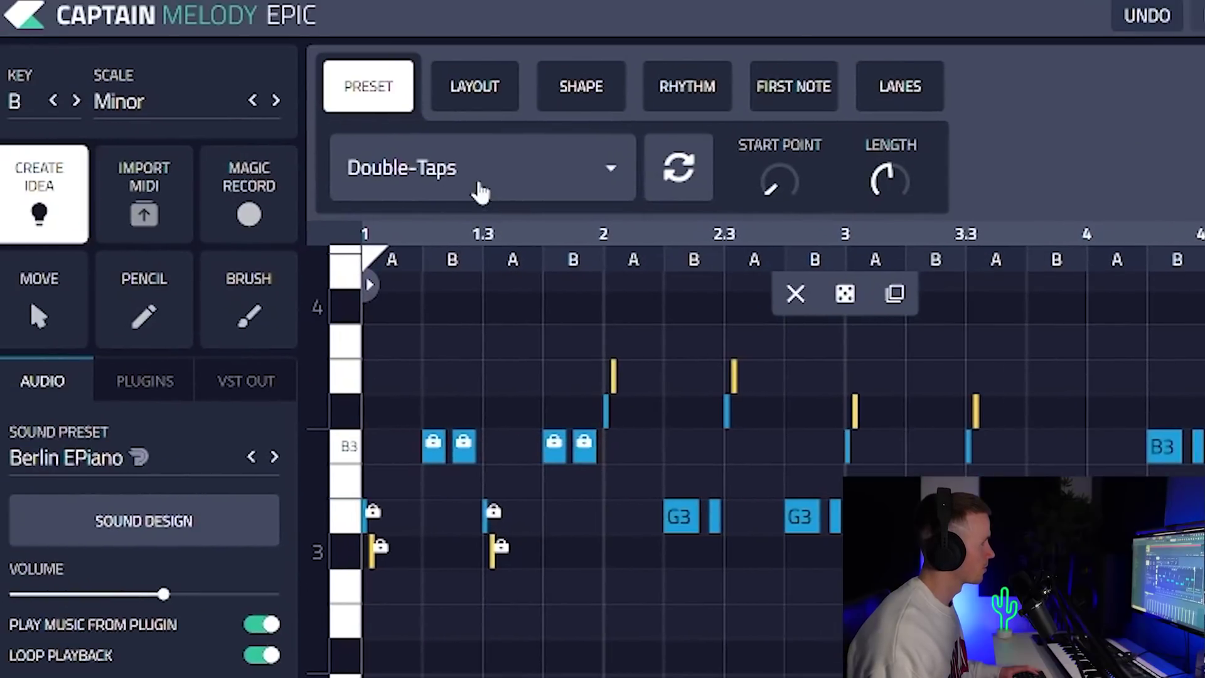
pyautogui.click(387, 117)
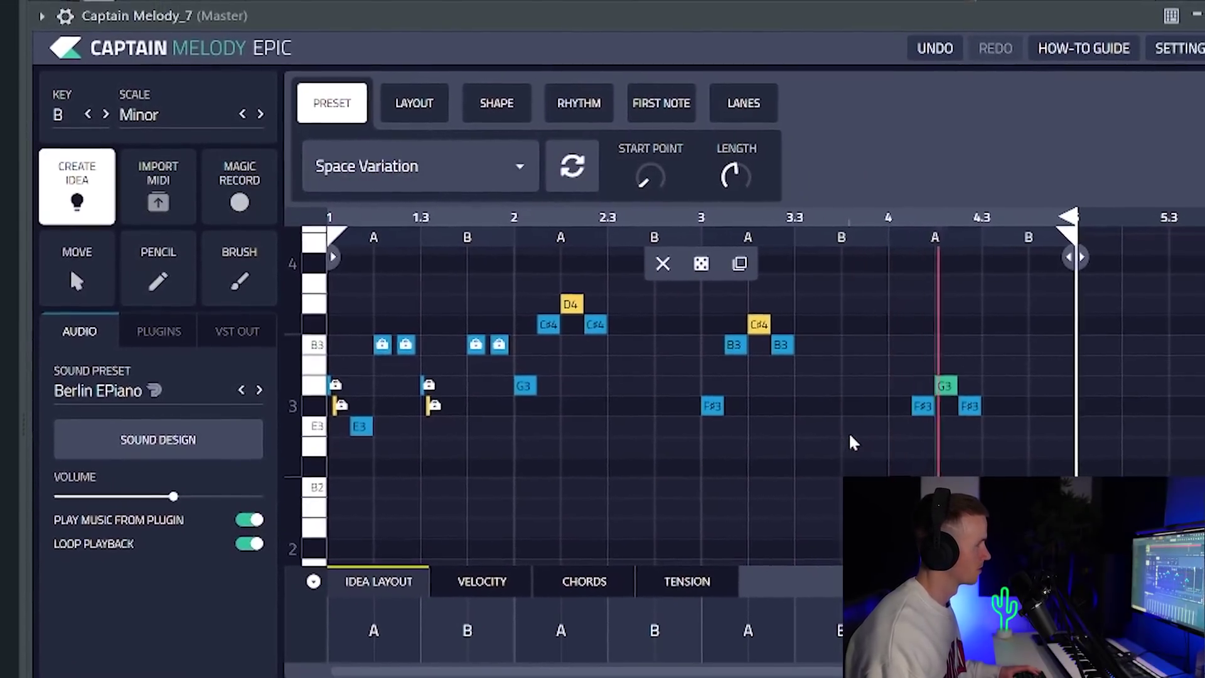
# Lock the bar-2 D4, C#4 and G3 notes and delete the original bar-4 notes
pyautogui.moveTo(667, 297); pyautogui.dragTo(527, 405)
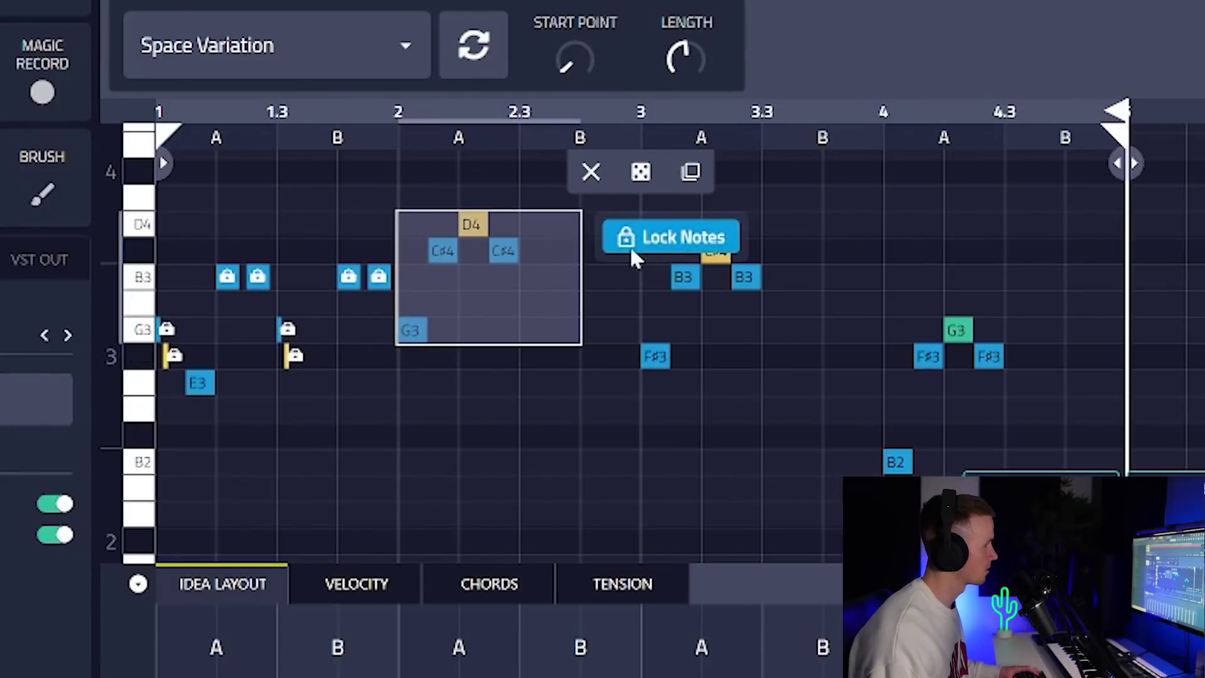
pyautogui.click(633, 255)
pyautogui.moveTo(791, 224); pyautogui.dragTo(596, 444)
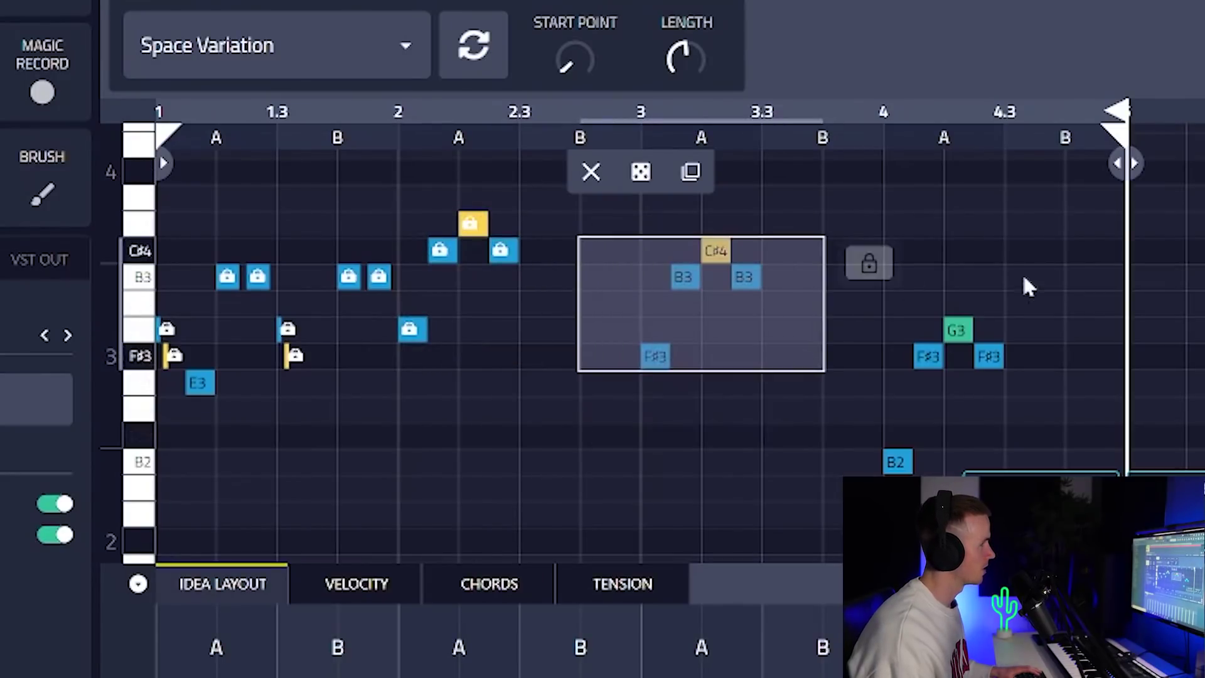
pyautogui.click(785, 285)
pyautogui.moveTo(896, 461); pyautogui.dragTo(822, 476)
pyautogui.press('Delete')
# Move the bar-3 notes one bar later and copy the bar-1 phrase into bar 3
pyautogui.moveTo(887, 280); pyautogui.dragTo(646, 433)
pyautogui.moveTo(630, 404); pyautogui.dragTo(872, 405)
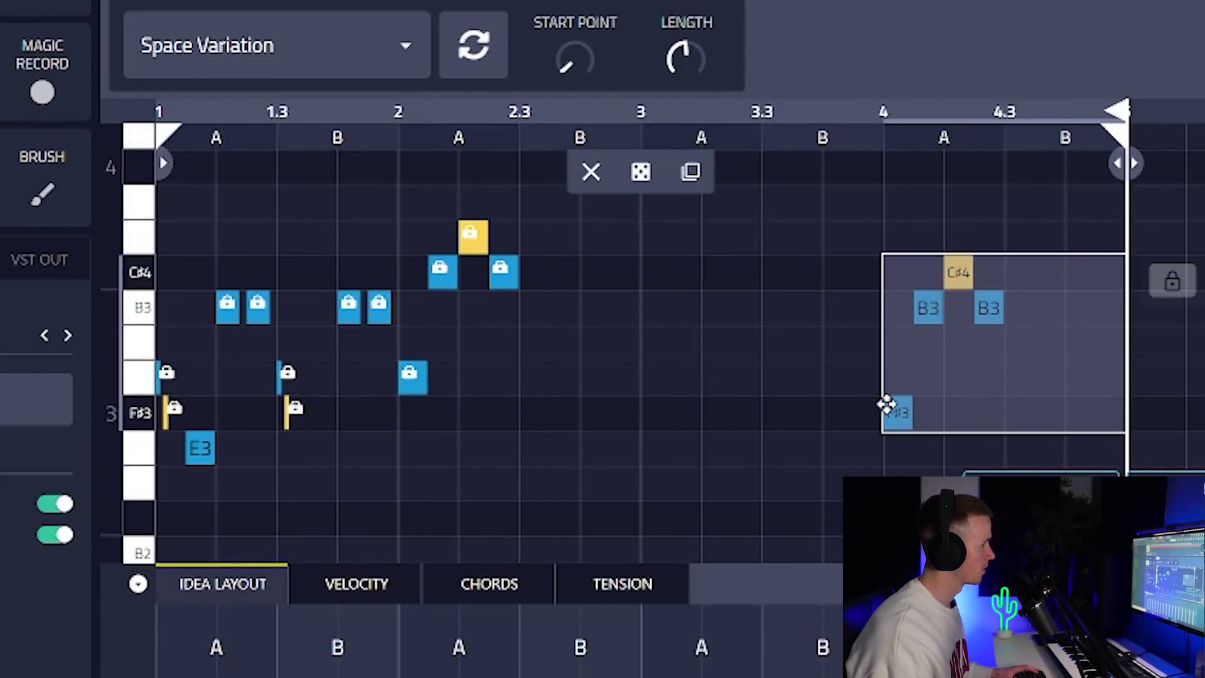
pyautogui.moveTo(316, 251); pyautogui.dragTo(129, 489)
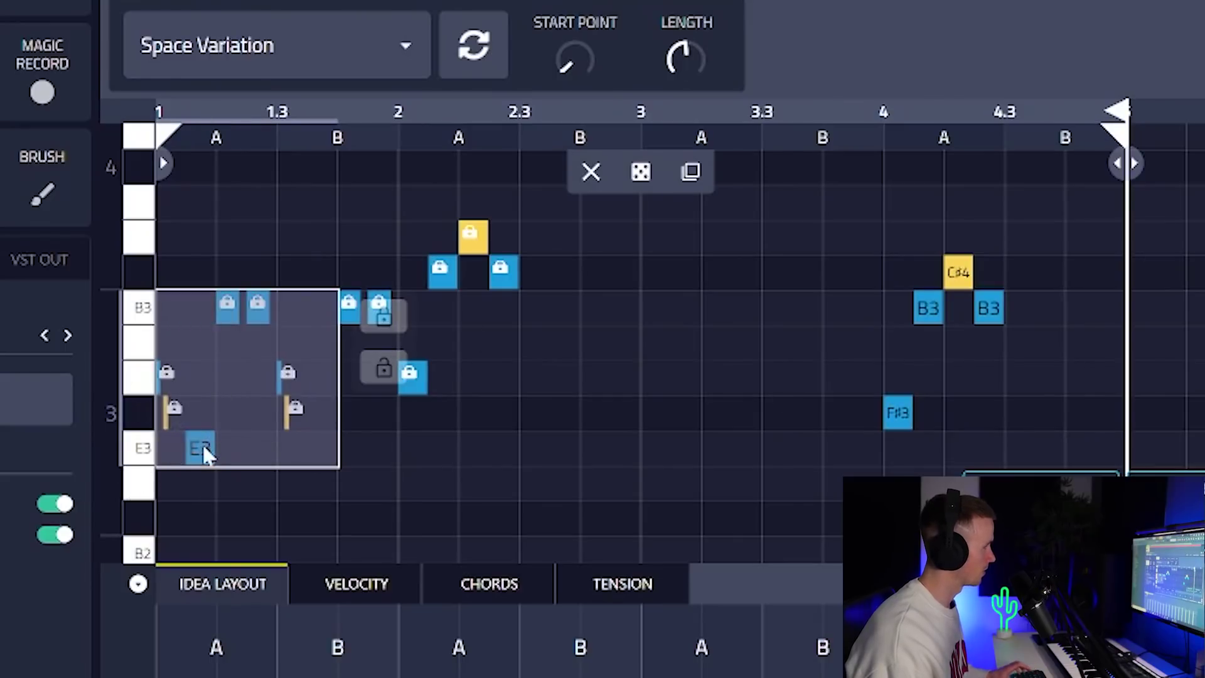
pyautogui.moveTo(204, 442); pyautogui.dragTo(686, 444)
pyautogui.press('space')
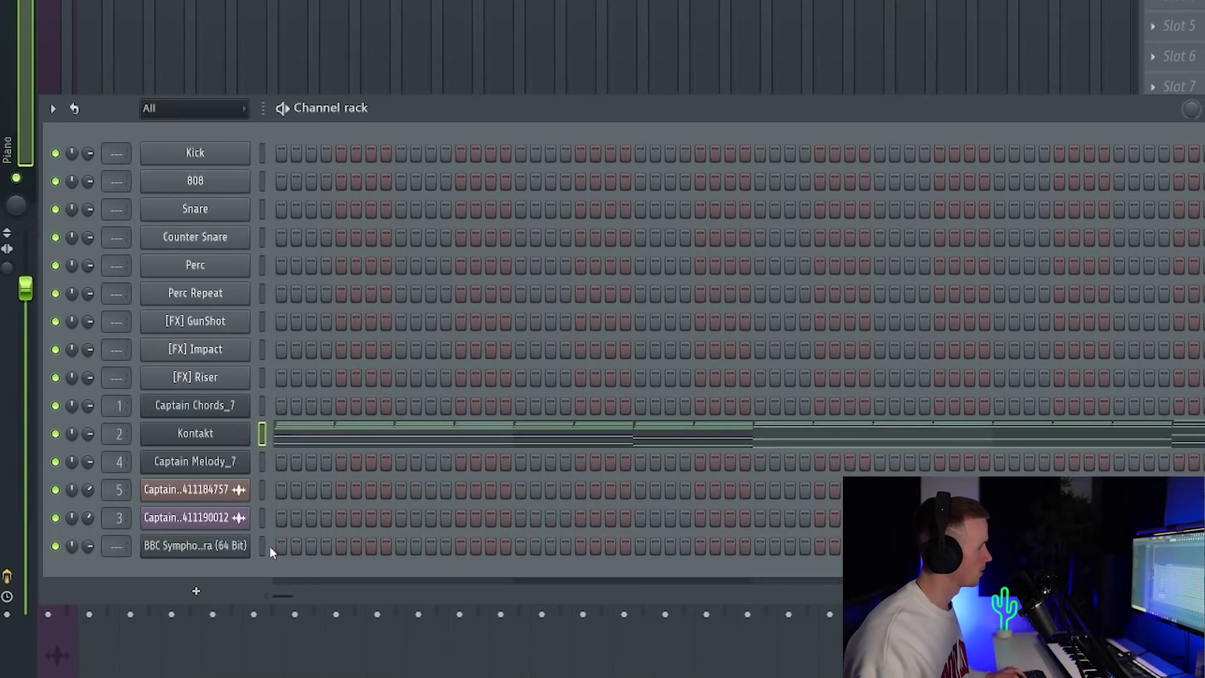
# Duplicate the BBC Symphony Orchestra string chords into the following bars
pyautogui.click(270, 547)
pyautogui.click(314, 556)
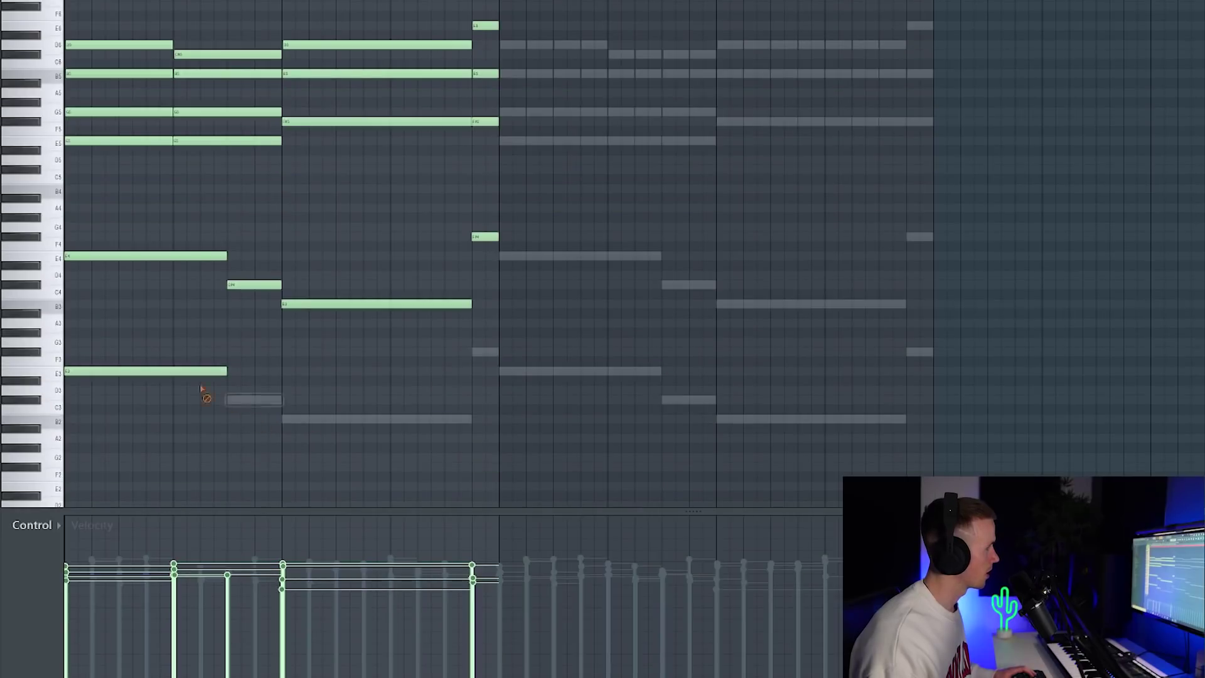
pyautogui.hotkey('ctrl', 'a')
pyautogui.hotkey('ctrl', 'b')
pyautogui.press('space')
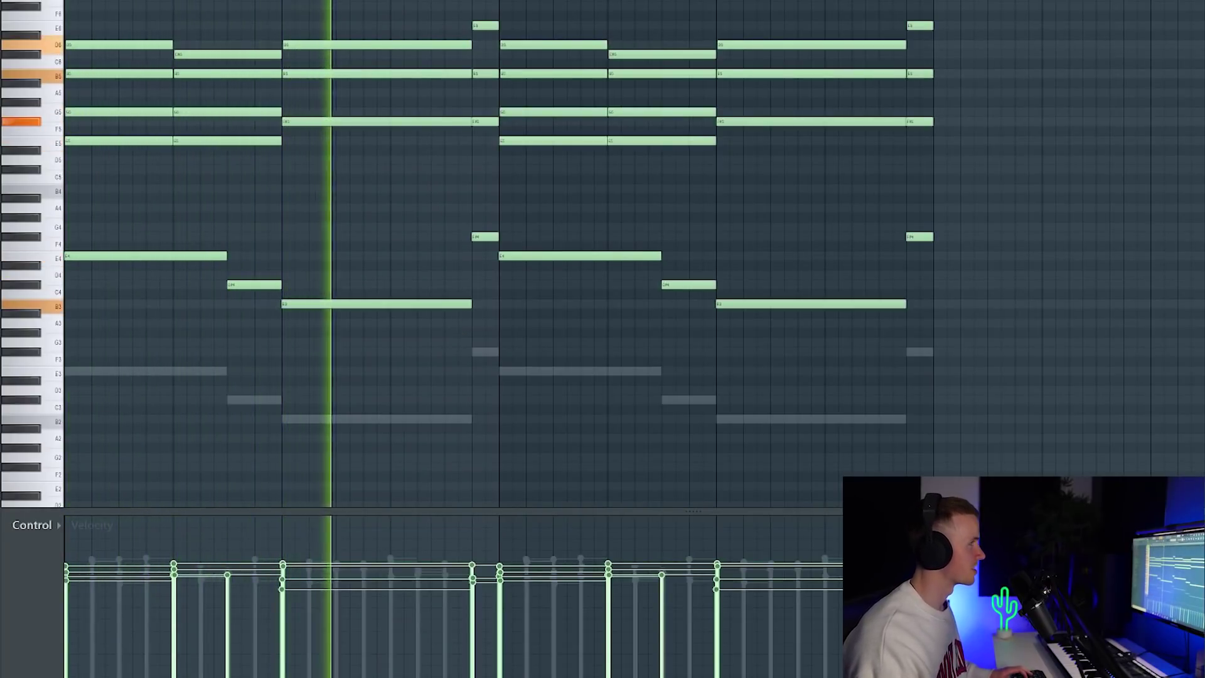
# Check the orchestra channel in the channel rack and its mixer routing
pyautogui.press('F6')
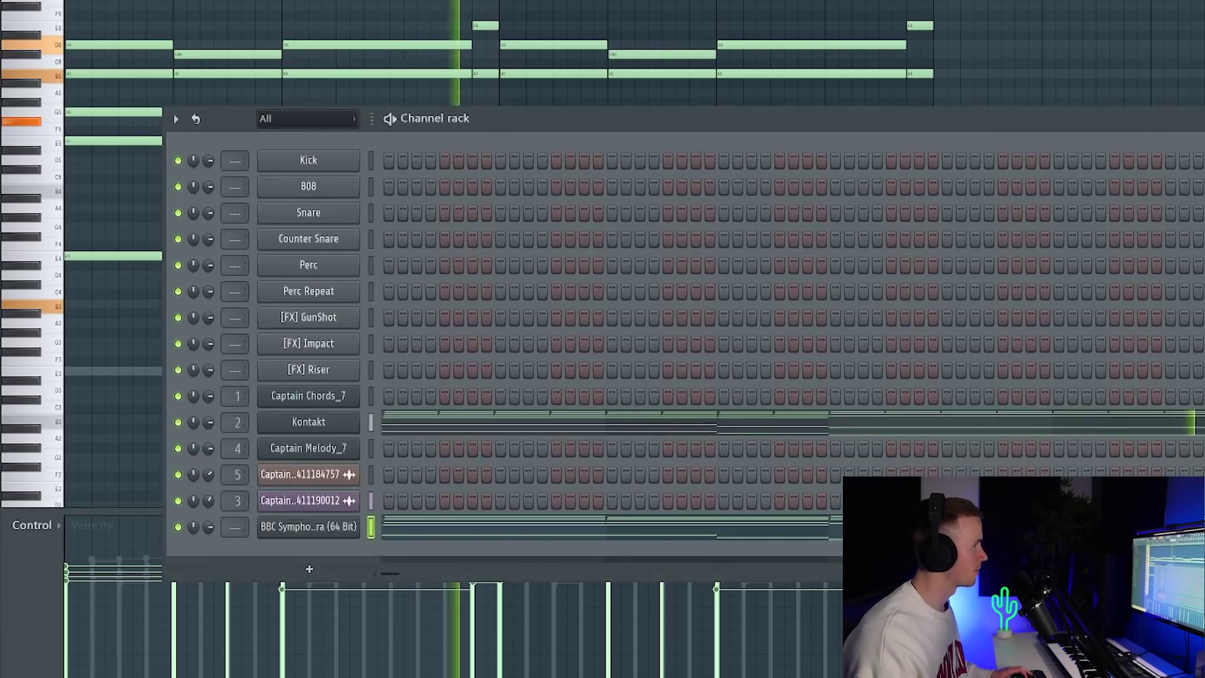
pyautogui.press('F9')
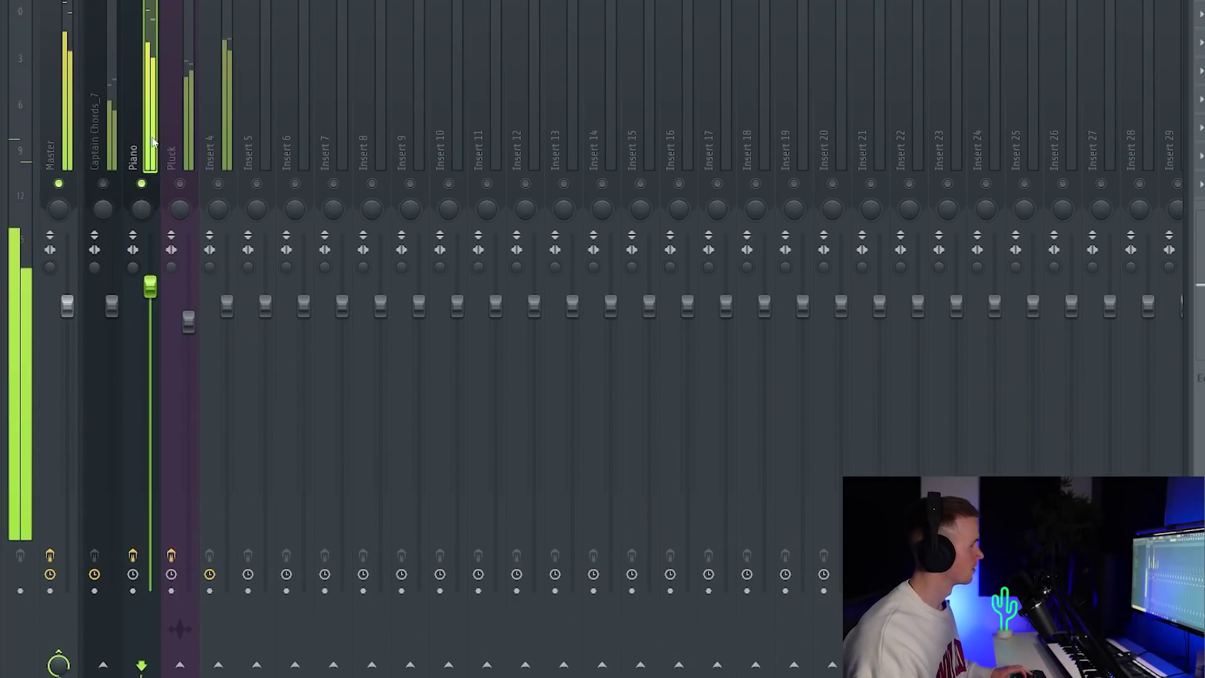
pyautogui.press('F9')
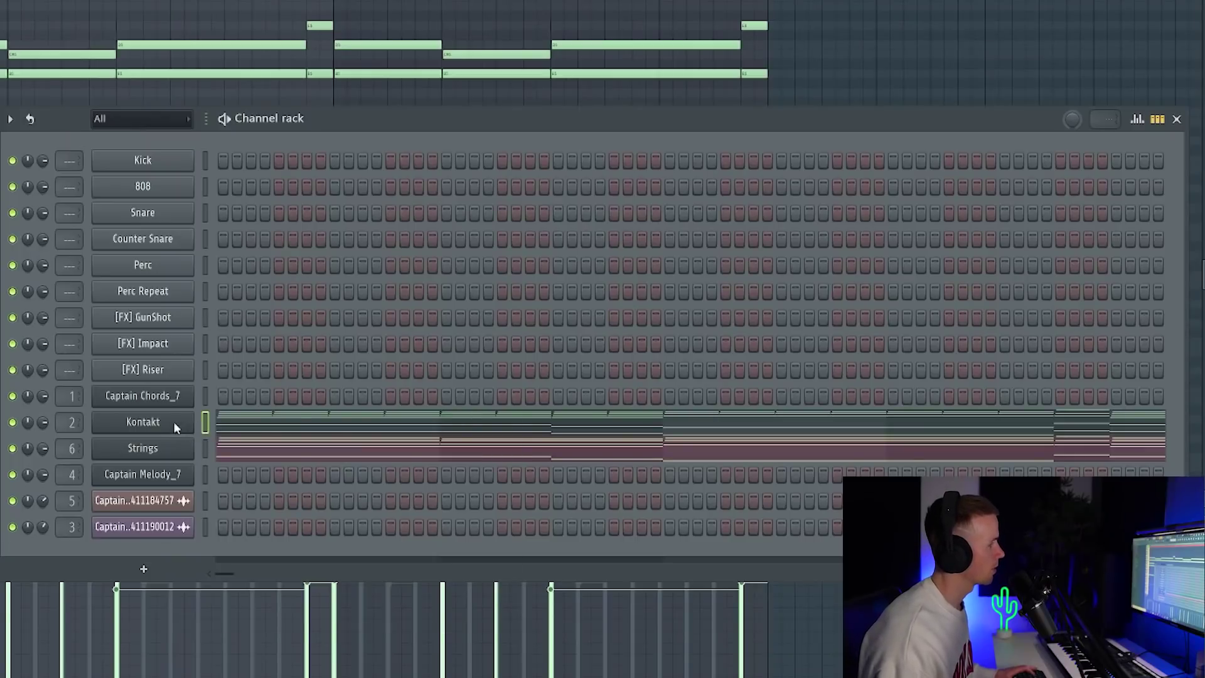
# Clone the Kontakt channel and load the Captain Melody_7 MIDI onto Kontakt #2
pyautogui.rightClick(175, 426)
pyautogui.click(248, 558)
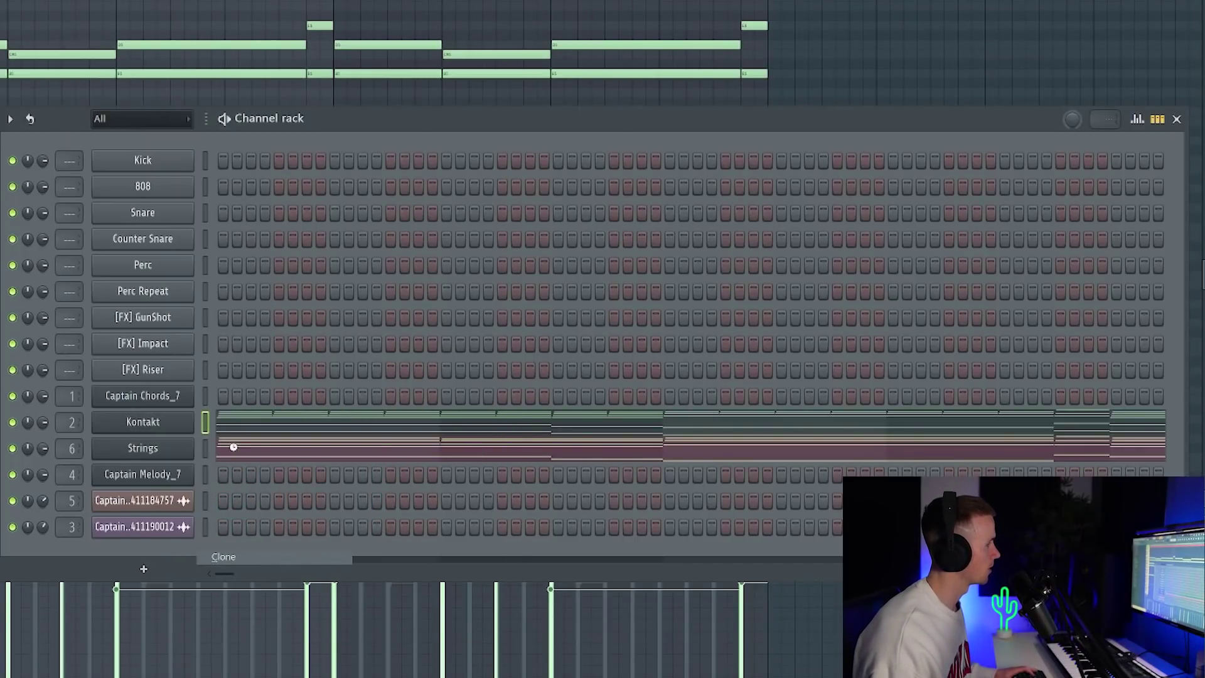
pyautogui.click(157, 502)
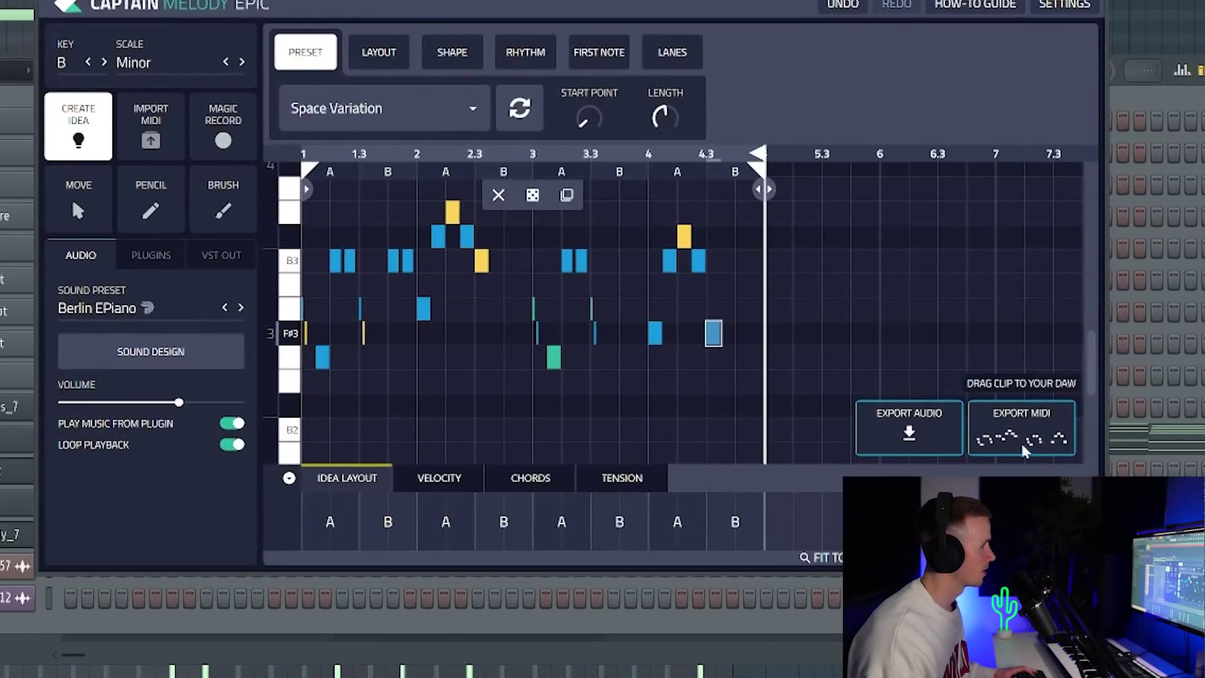
pyautogui.moveTo(1004, 414); pyautogui.dragTo(203, 478)
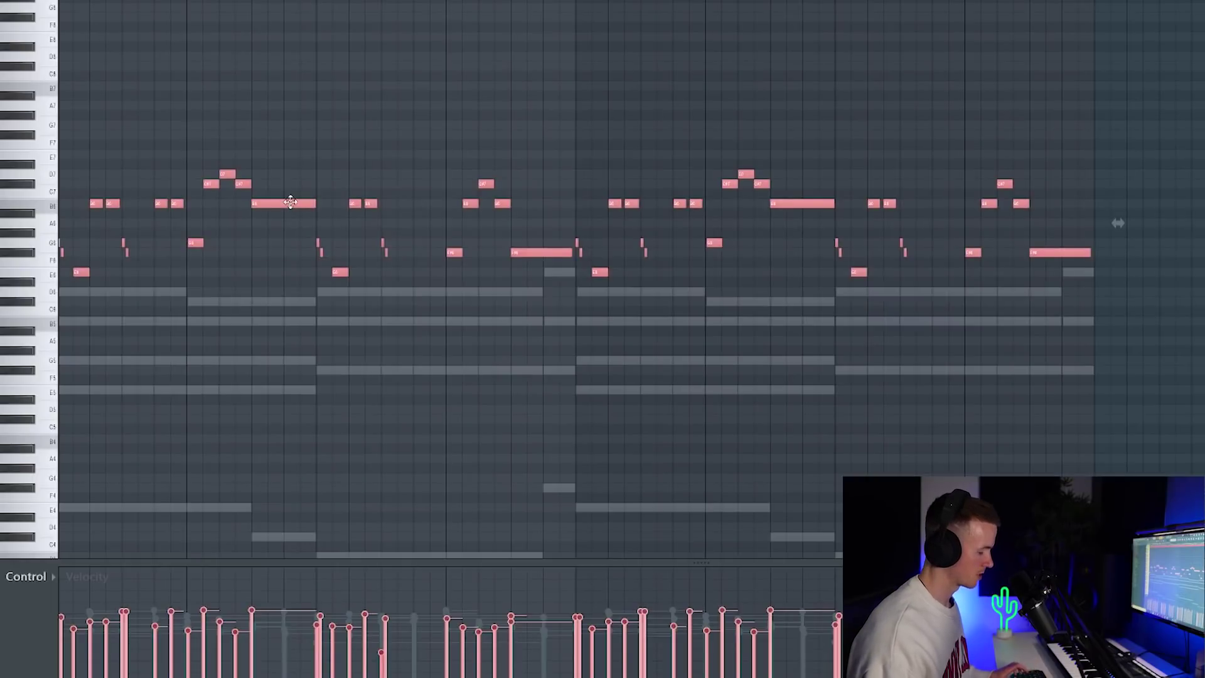
# Double the melody an octave up and turn the Crystallizer mix down toward dry
pyautogui.hotkey('ctrl', 'c')
pyautogui.hotkey('ctrl', 'v')
pyautogui.hotkey('ctrl', 'Up')
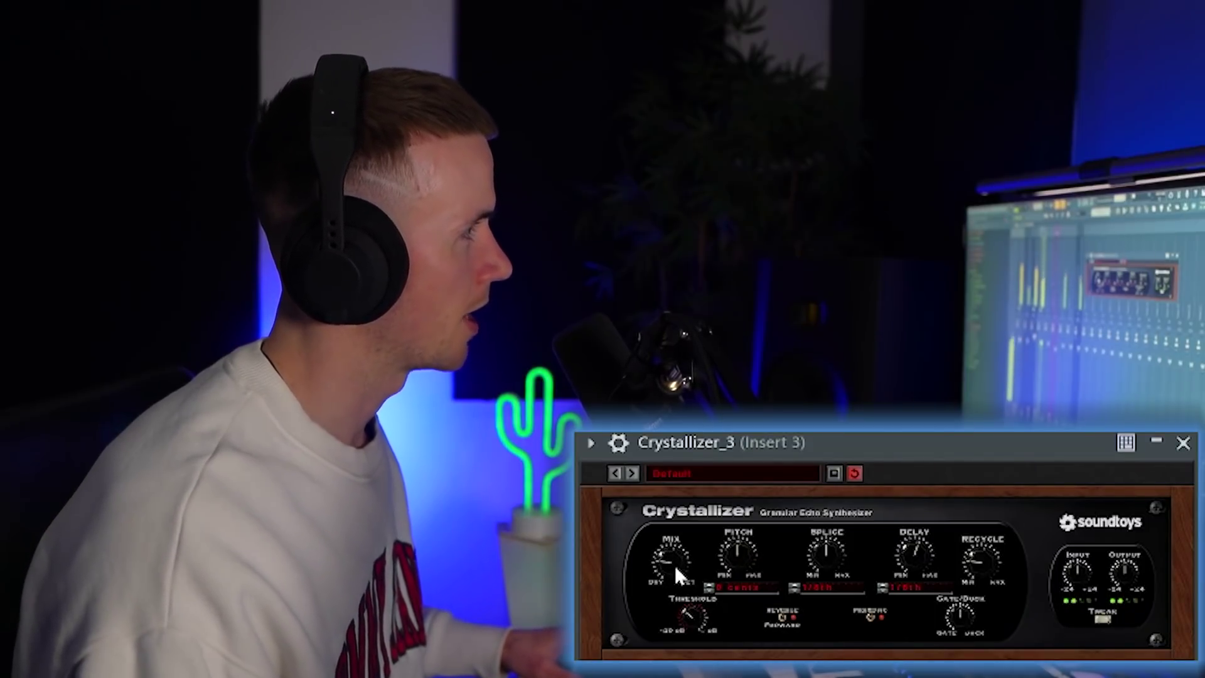
pyautogui.moveTo(675, 566); pyautogui.dragTo(669, 568)
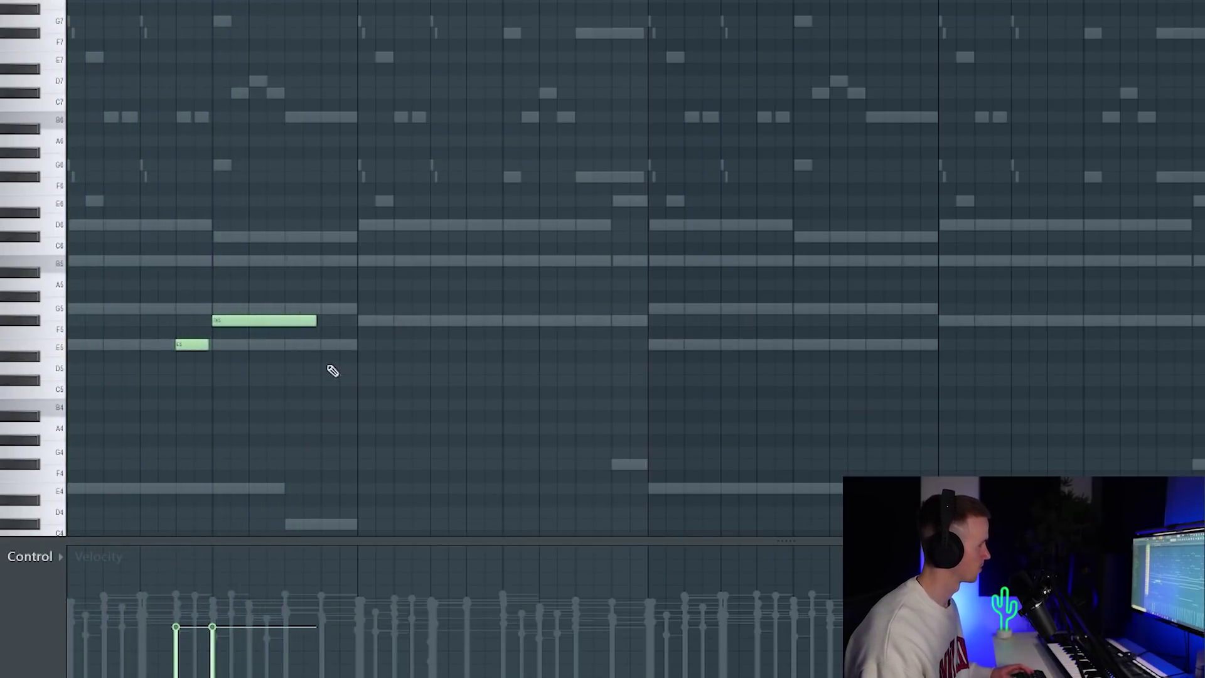
# Draw and resize E5, G5 and F#5 notes, then randomize all the notes
pyautogui.click(332, 345)
pyautogui.moveTo(430, 345); pyautogui.dragTo(358, 345)
pyautogui.click(384, 308)
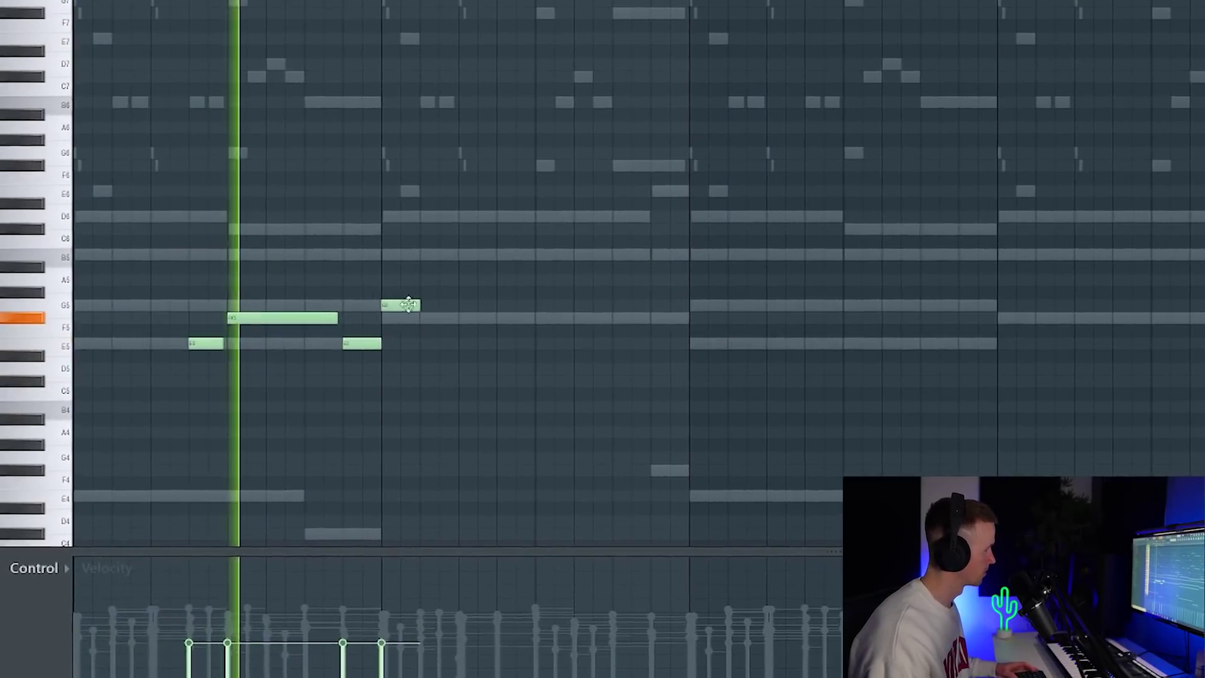
pyautogui.moveTo(419, 305); pyautogui.dragTo(454, 301)
pyautogui.click(447, 314)
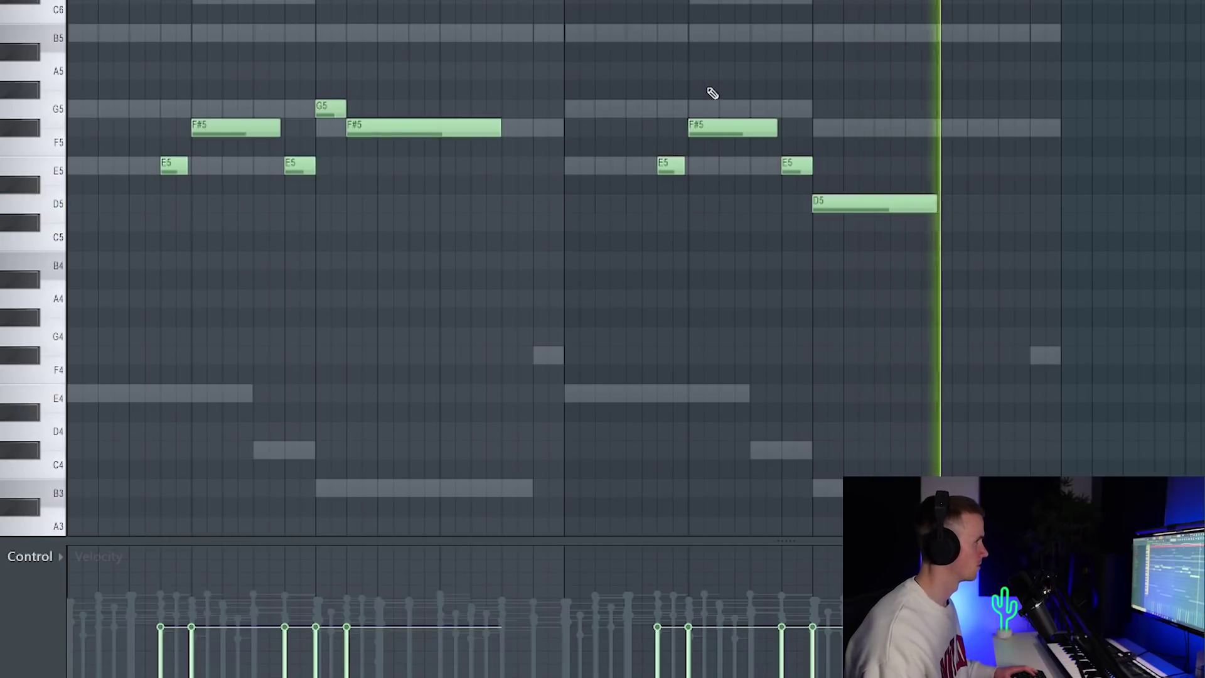
pyautogui.hotkey('ctrl', 'a')
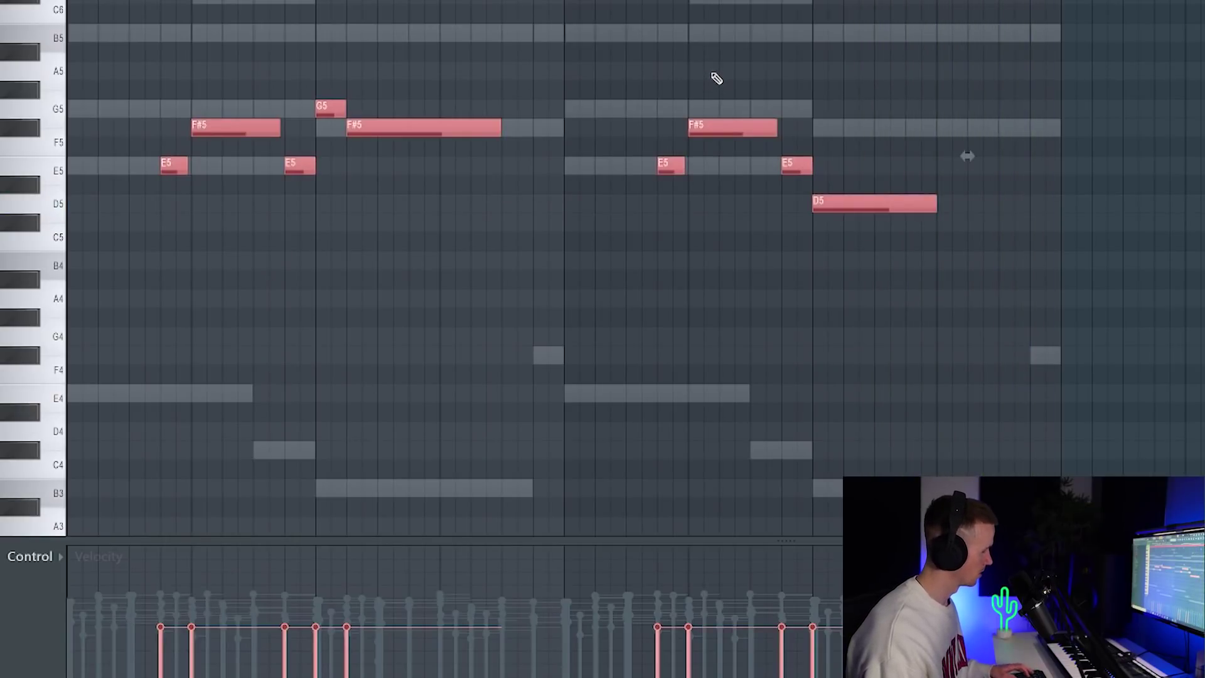
pyautogui.hotkey('alt', 'r')
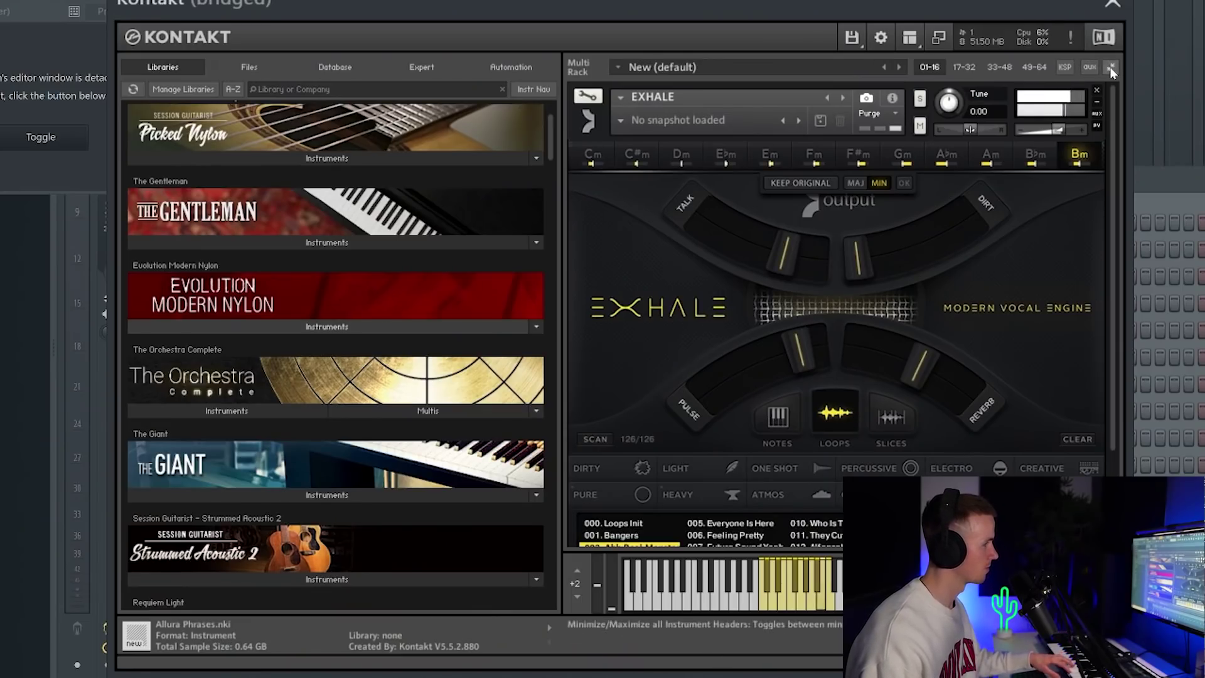
# Add a D4 note to the vocal pattern and raise the VOX EQ low cut to about 200 Hz
pyautogui.click(1116, 6)
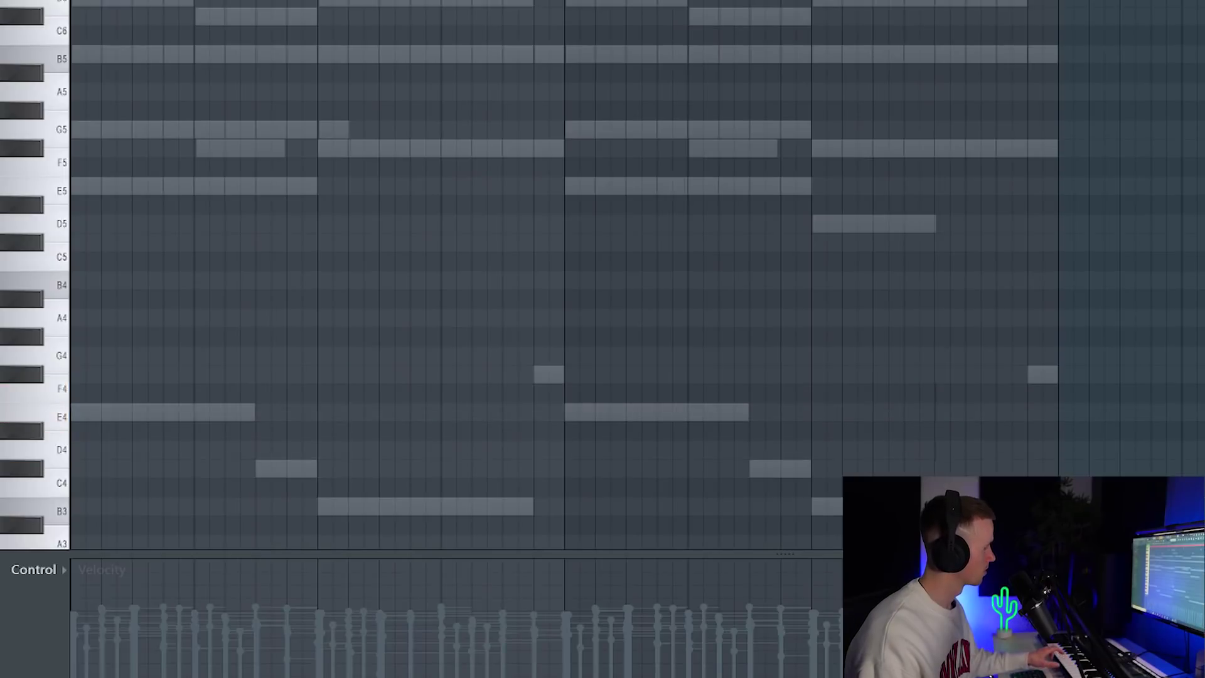
pyautogui.press('space')
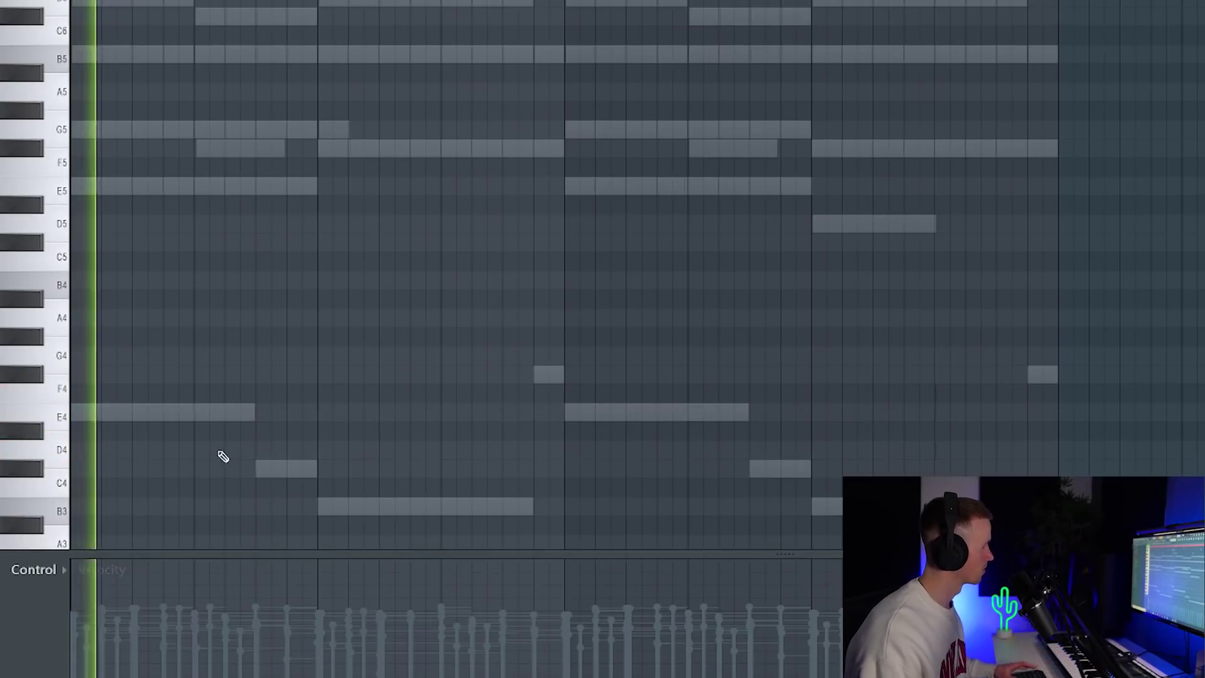
pyautogui.click(175, 450)
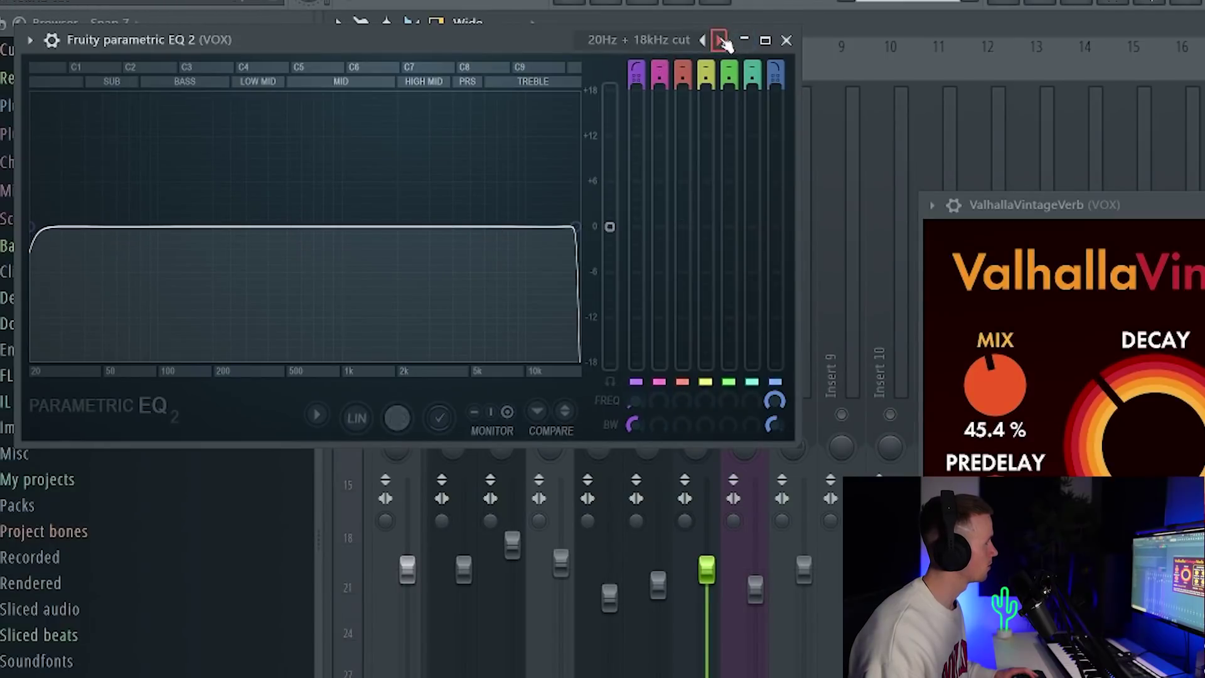
pyautogui.moveTo(63, 254); pyautogui.dragTo(171, 256)
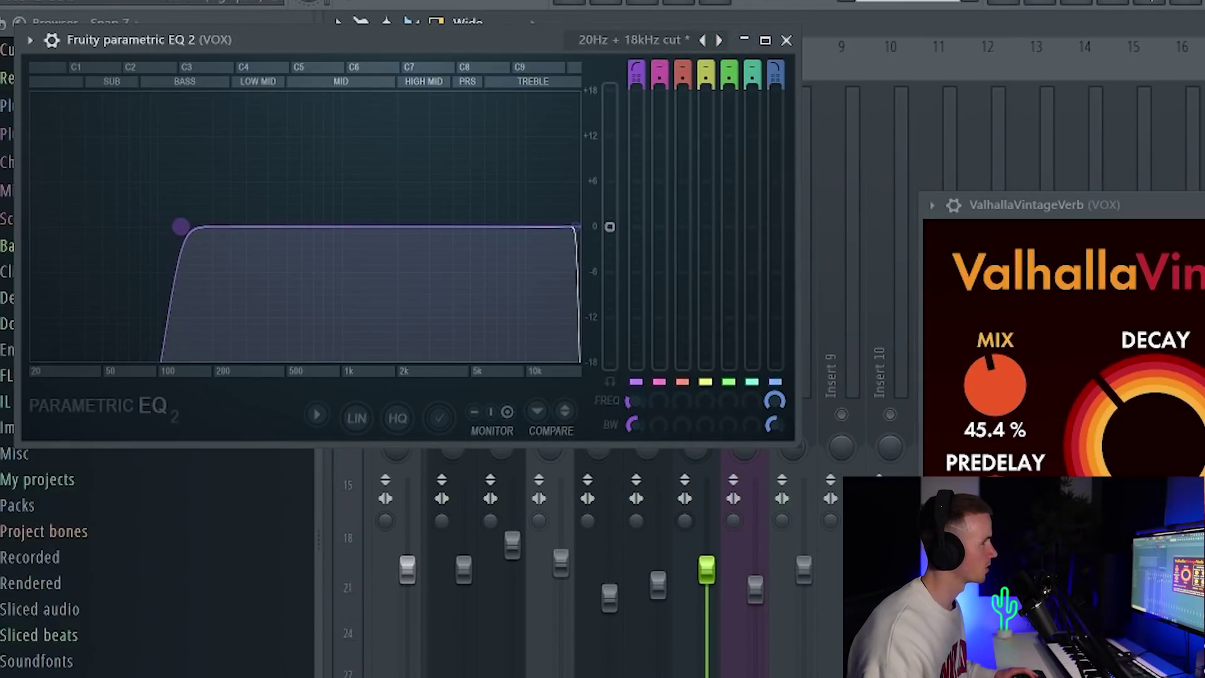
pyautogui.moveTo(188, 229); pyautogui.dragTo(245, 227)
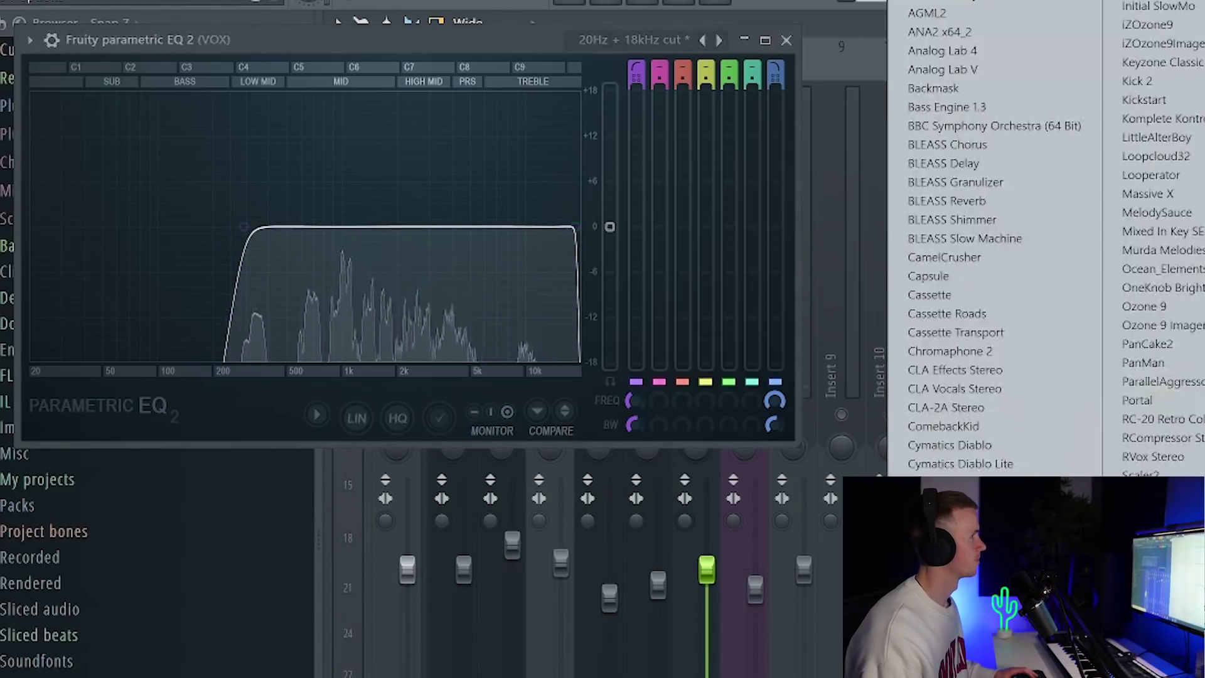
# Add Little AlterBoy to the VOX insert with linked pitch and formant at 12.0
pyautogui.click(1156, 137)
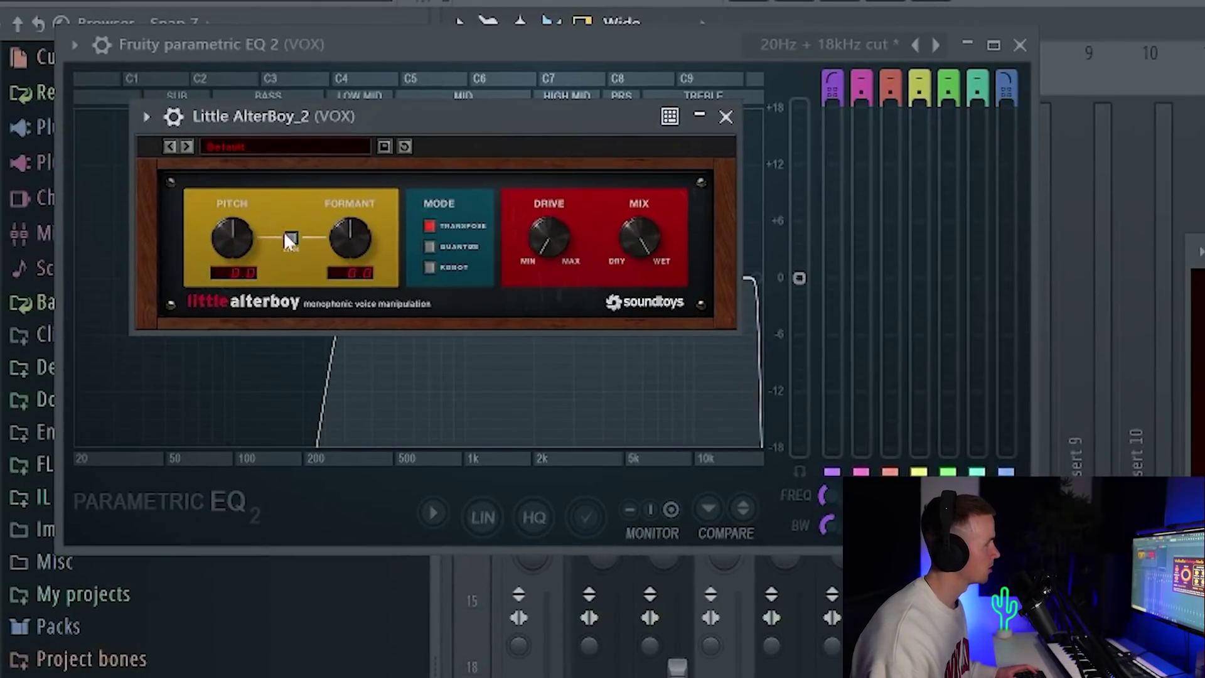
pyautogui.moveTo(243, 253); pyautogui.dragTo(233, 141)
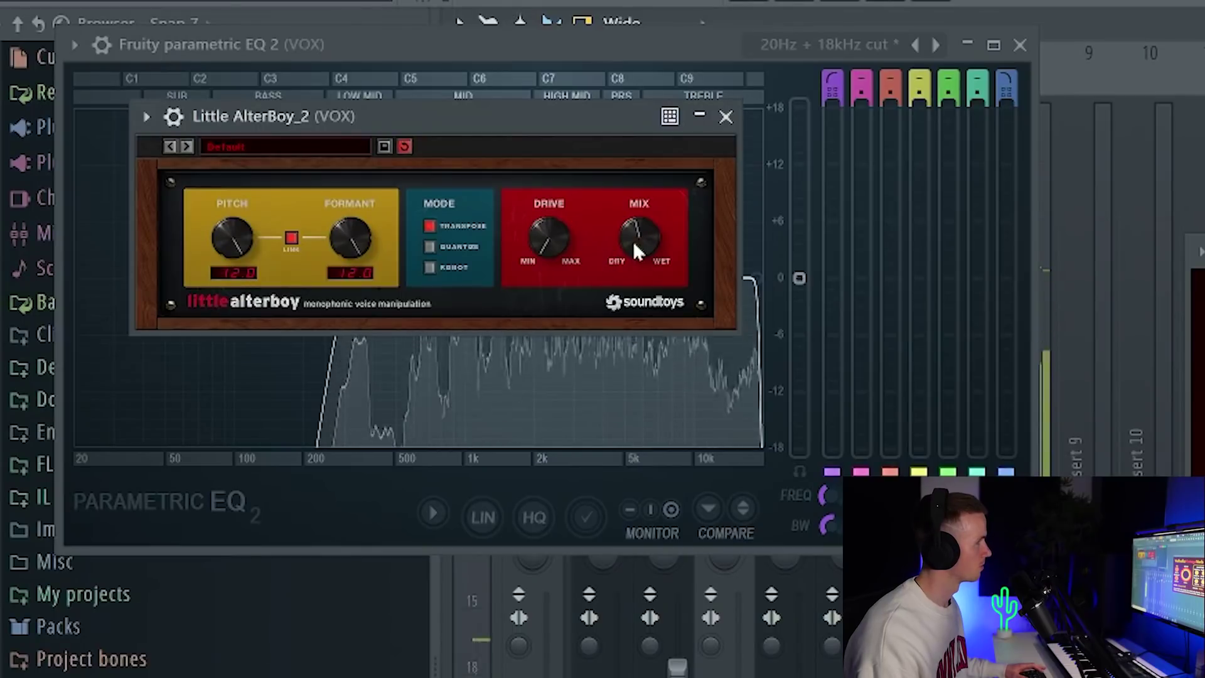
pyautogui.click(1020, 45)
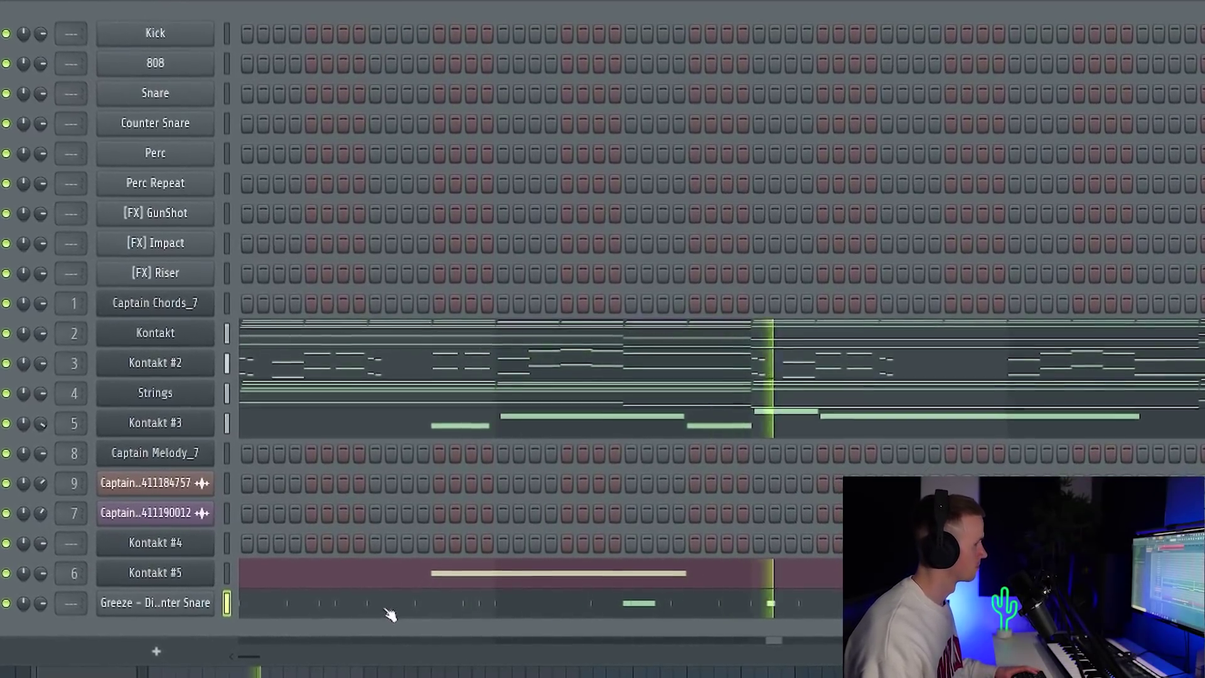
# Mute two groups of C5 hits in the counter snare pattern
pyautogui.click(387, 608)
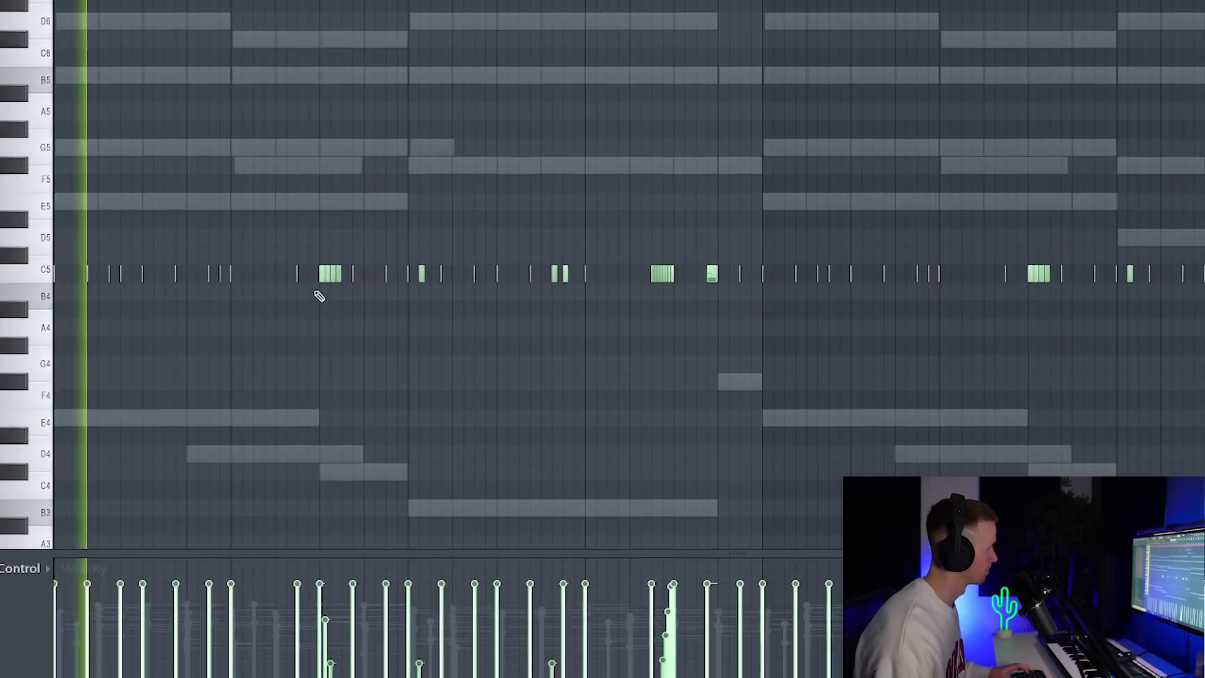
pyautogui.press('t')
pyautogui.click(331, 273)
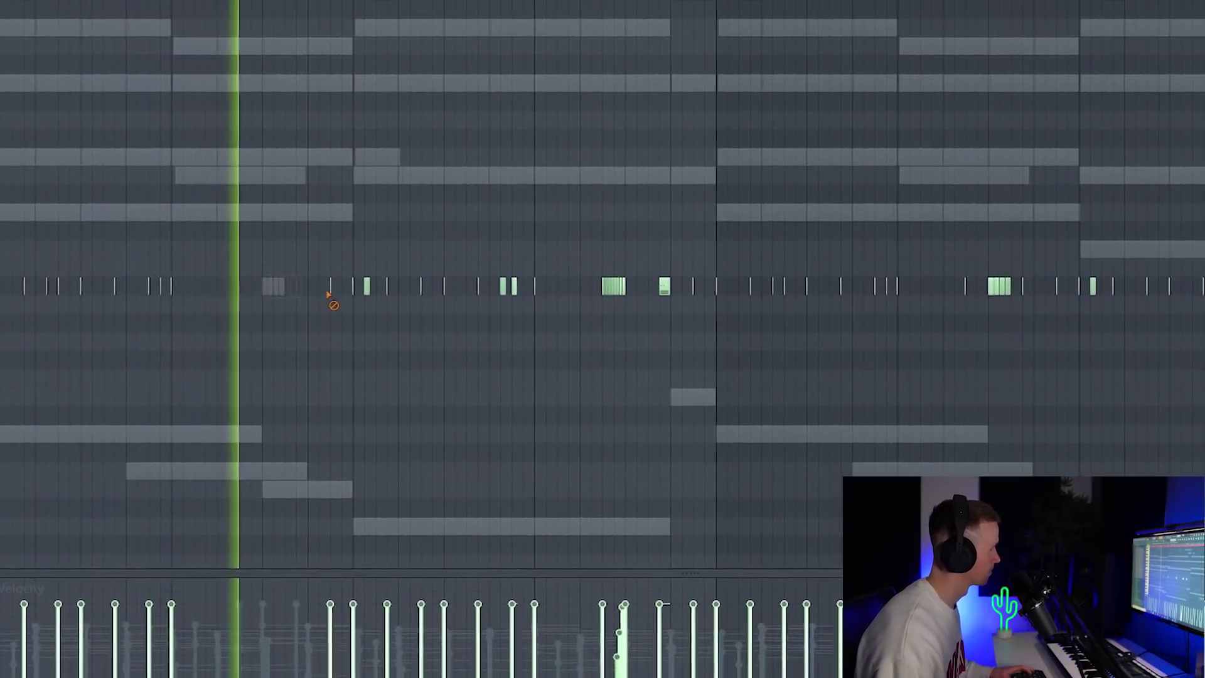
pyautogui.press('p')
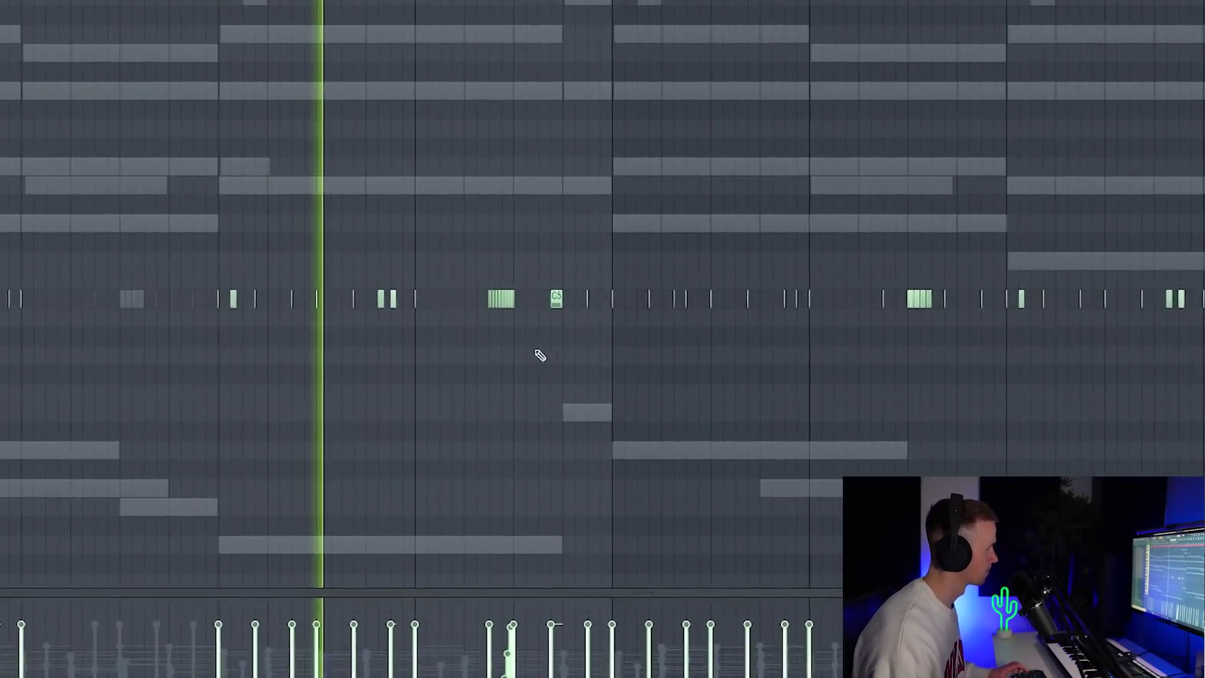
pyautogui.scroll(2, 539, 356)
pyautogui.press('t')
pyautogui.moveTo(456, 309); pyautogui.dragTo(578, 304)
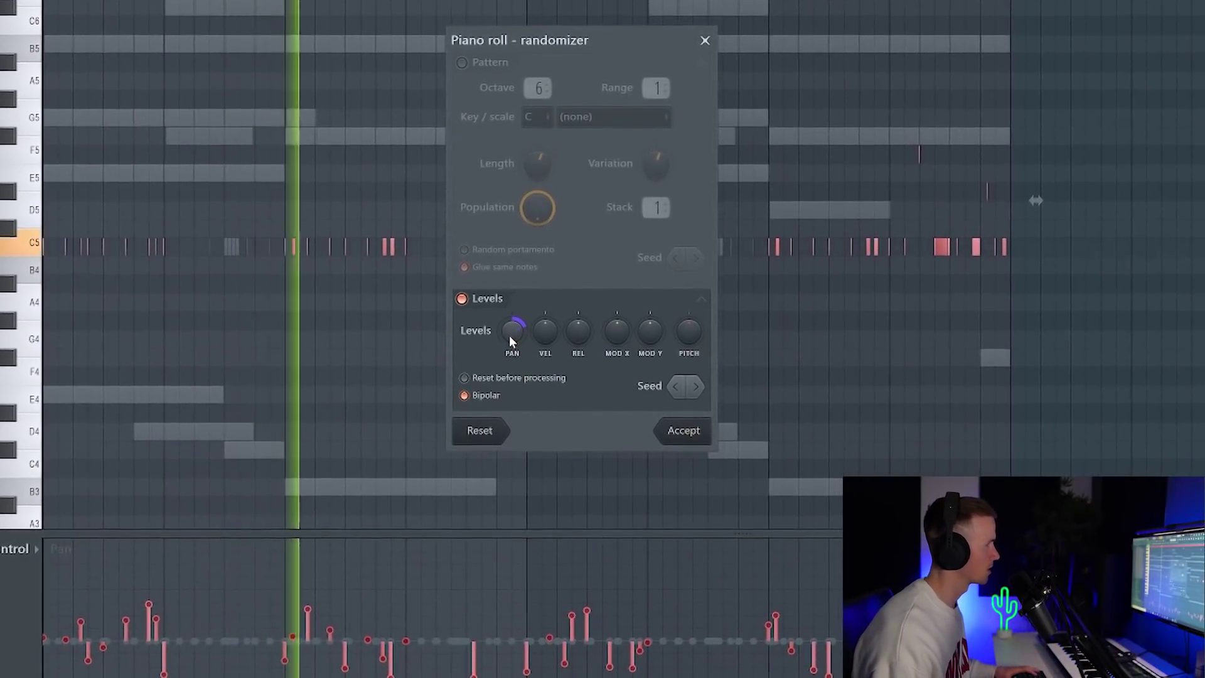
# Keep the randomized counter snare panning and add a hit to the JayCactus snare row
pyautogui.click(683, 426)
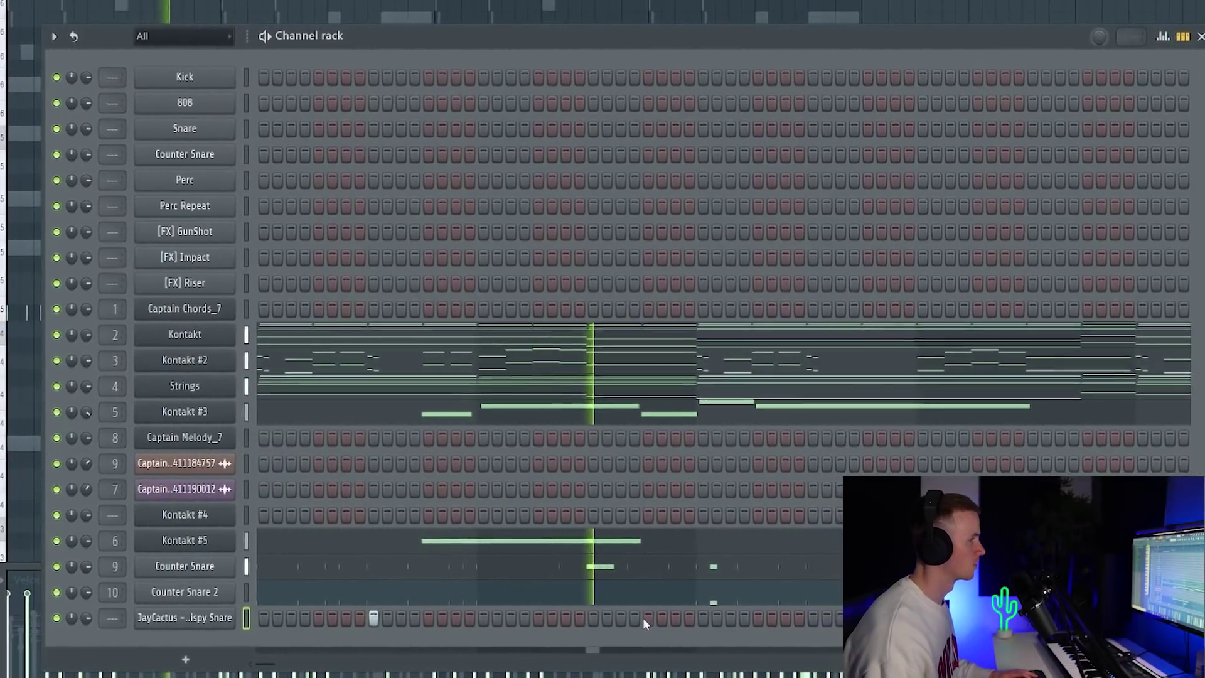
pyautogui.click(660, 618)
# Add one more hit to the JayCactus snare row, then stop playback
pyautogui.click(802, 618)
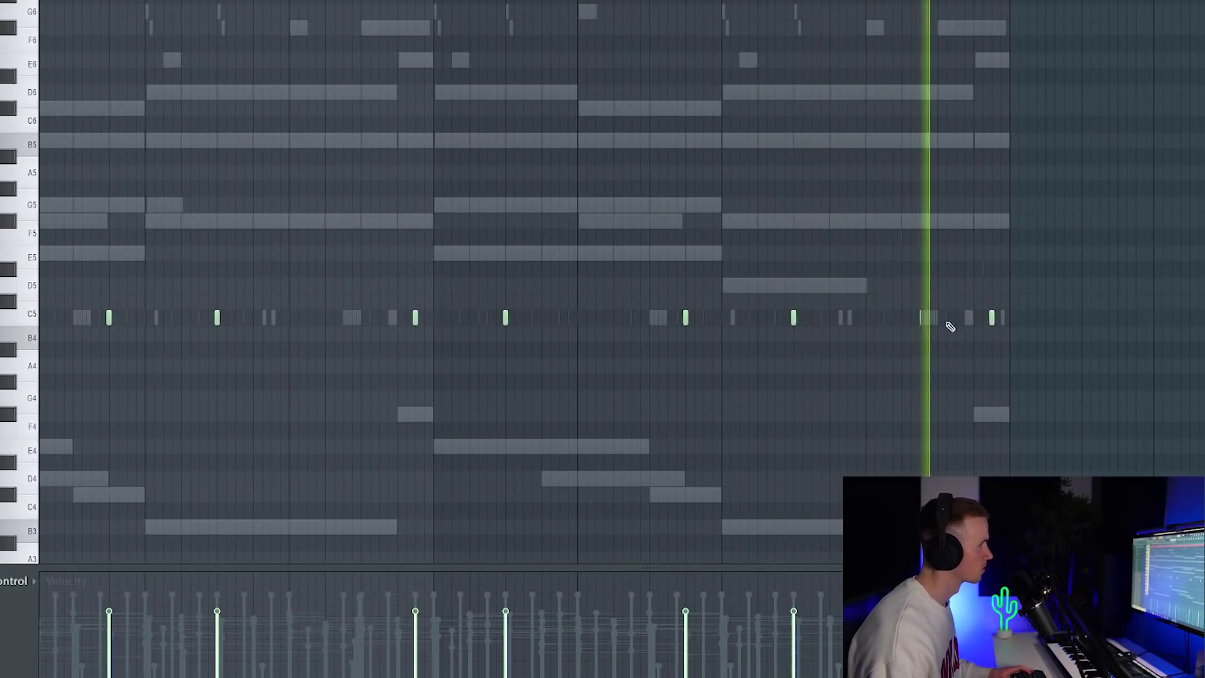
pyautogui.press('space')
pyautogui.press('space')
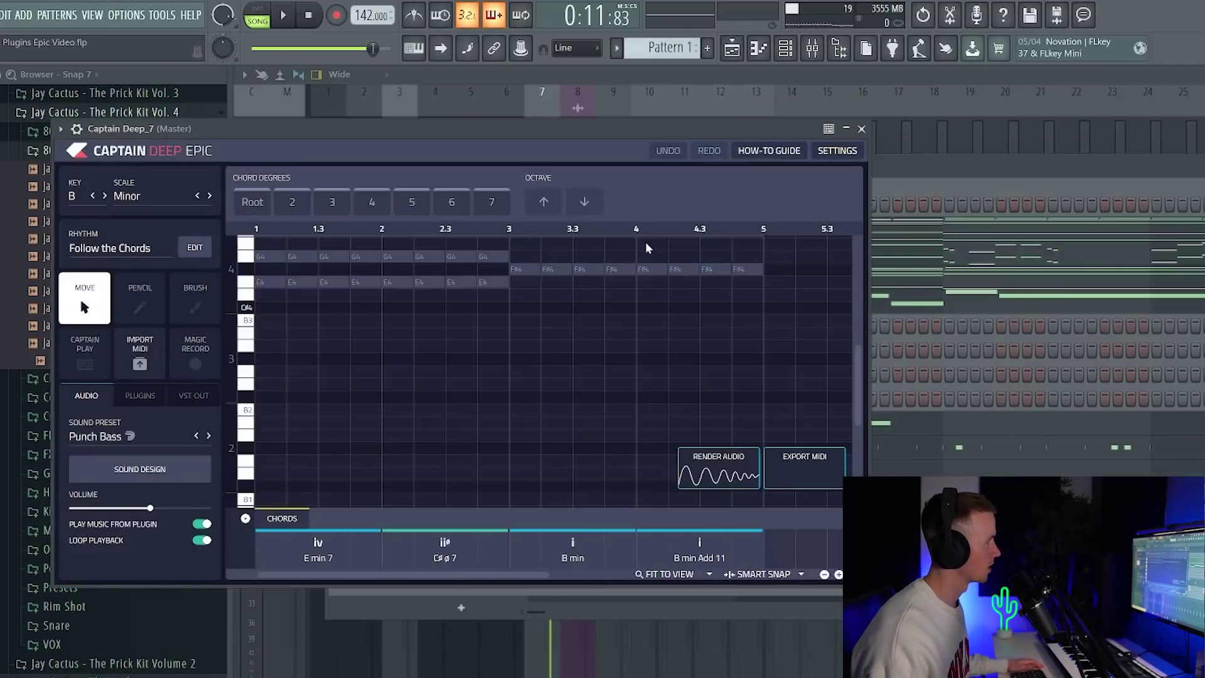
# Load Captain Deep in B minor and keep it connected to the chords plugin
pyautogui.click(822, 153)
pyautogui.click(351, 186)
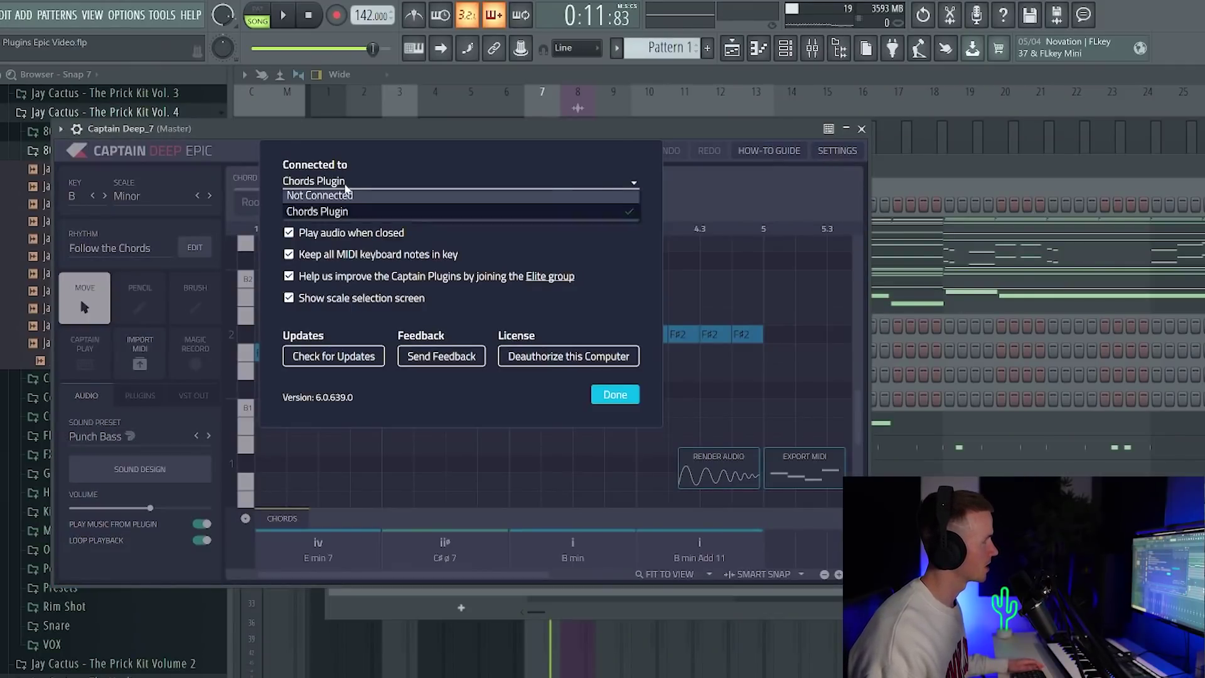
pyautogui.click(403, 182)
pyautogui.click(618, 394)
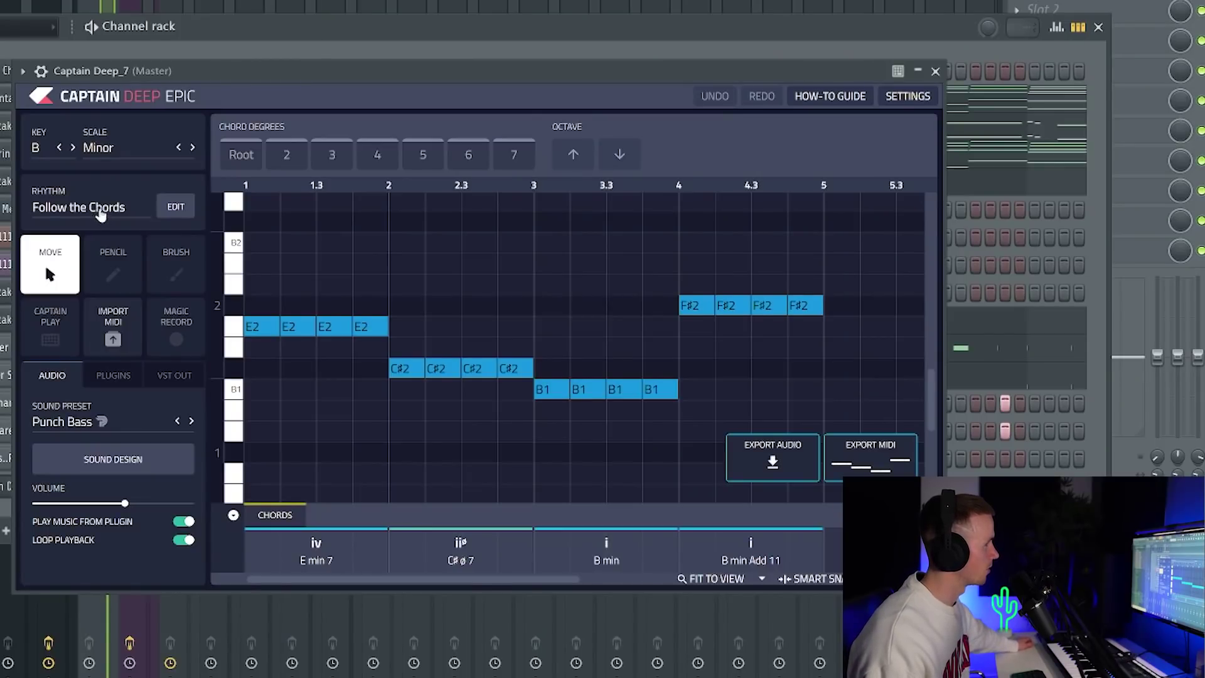
# Pick the Trap rhythm bank and cycle the bass rhythm to 808 Trap 21
pyautogui.click(101, 212)
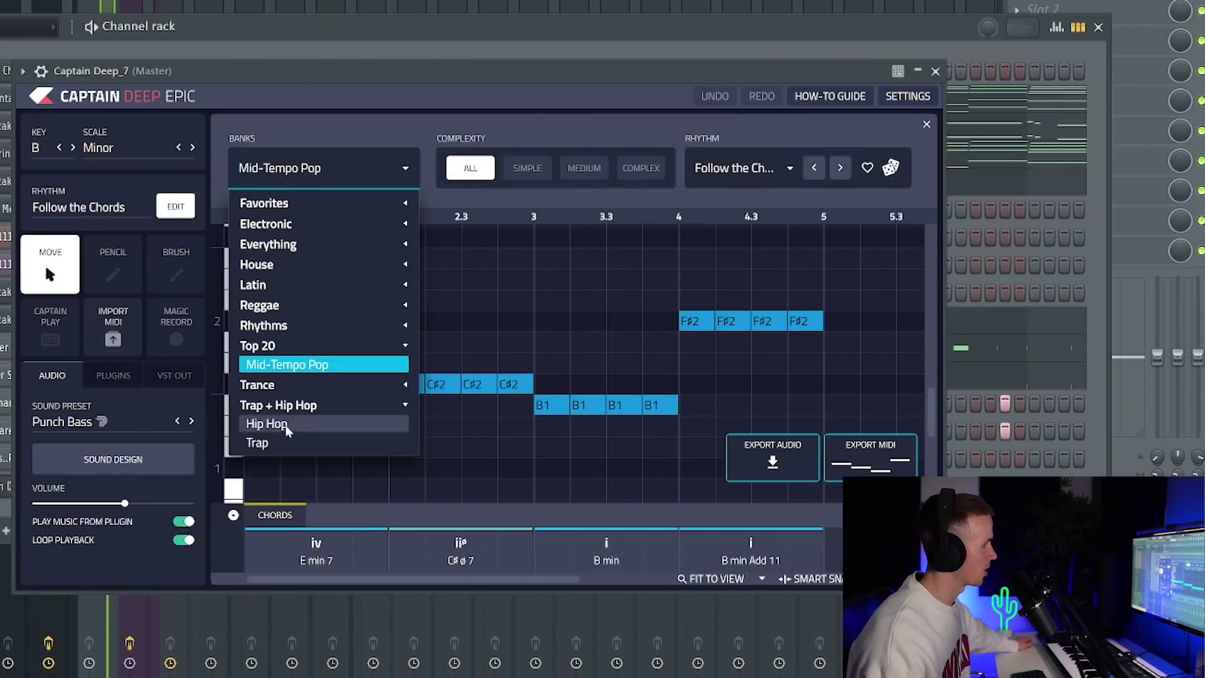
pyautogui.click(258, 443)
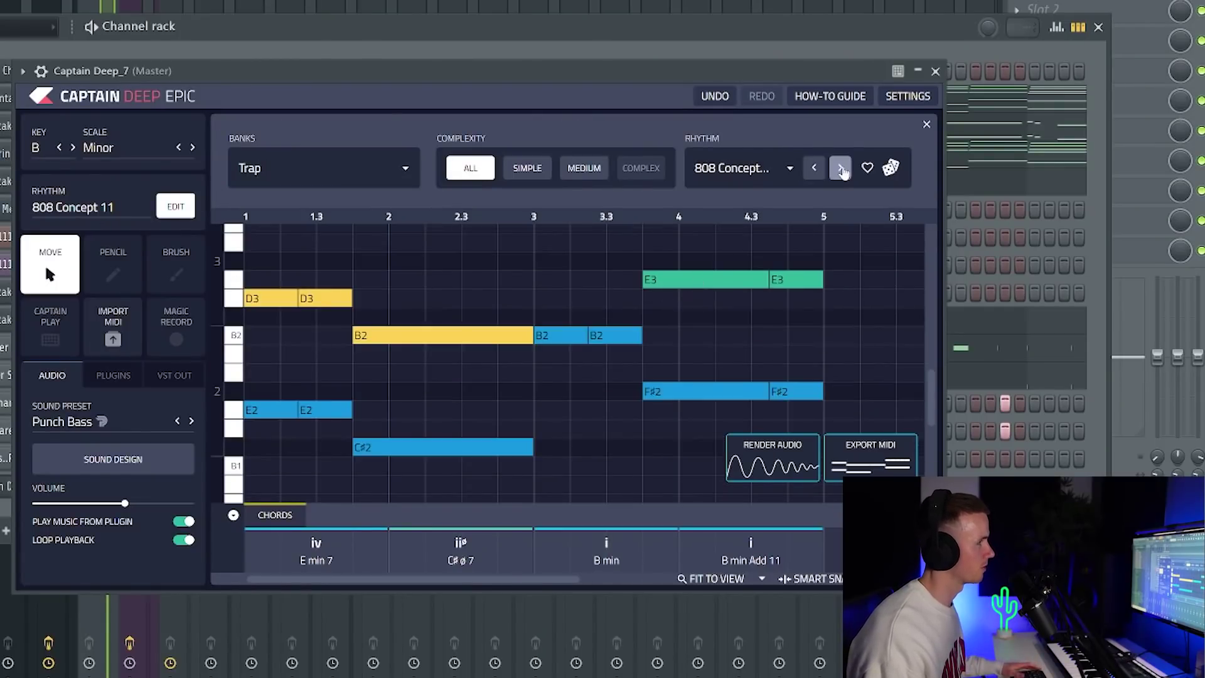
pyautogui.click(841, 168)
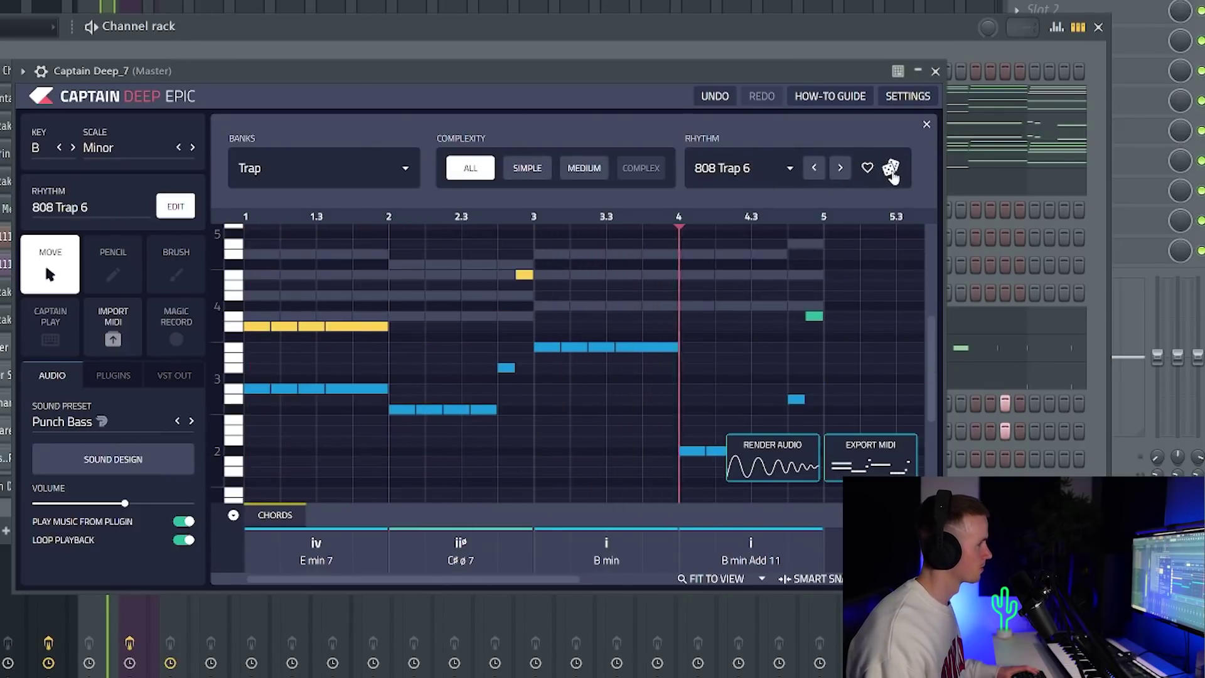
pyautogui.click(892, 172)
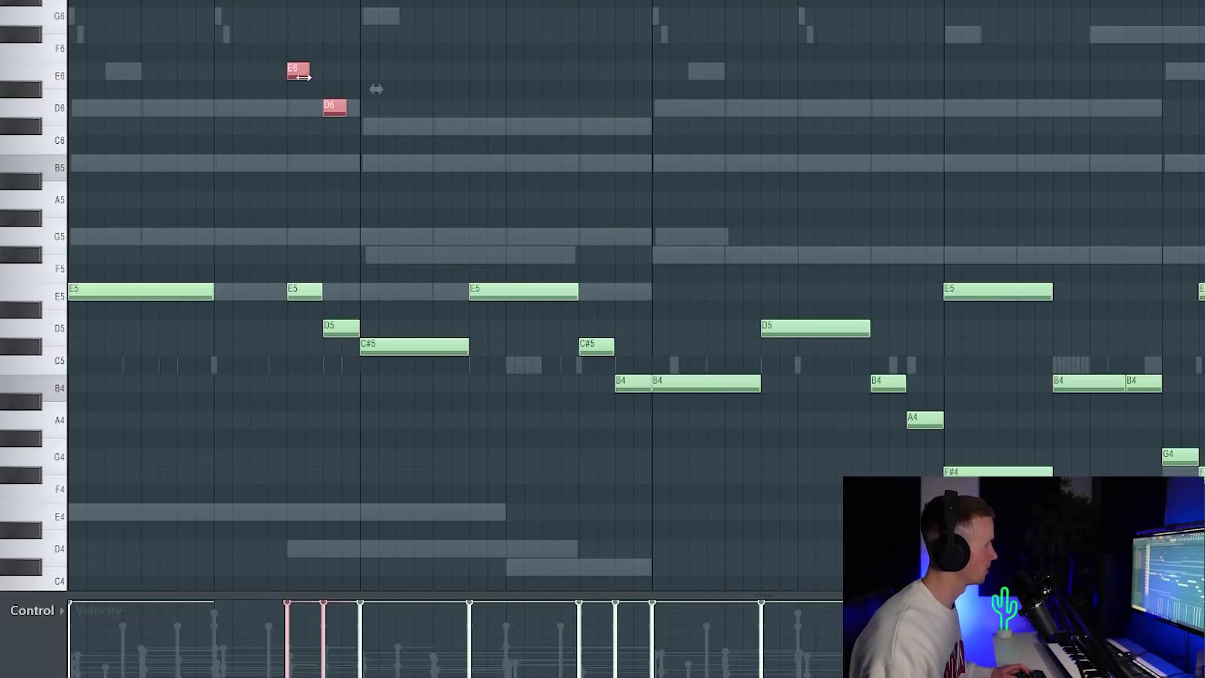
# Place a short E6 accent note and audition the melody
pyautogui.doubleClick(290, 69)
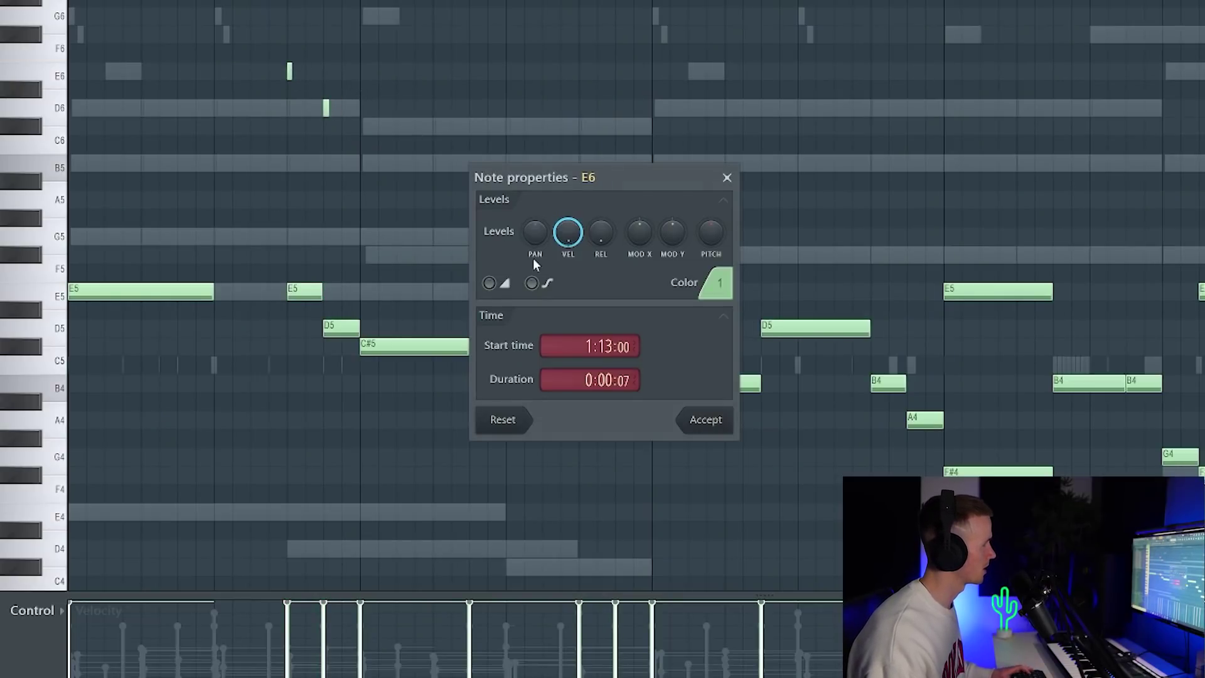
pyautogui.press('Return')
pyautogui.press('space')
pyautogui.scroll(2, 161, 247)
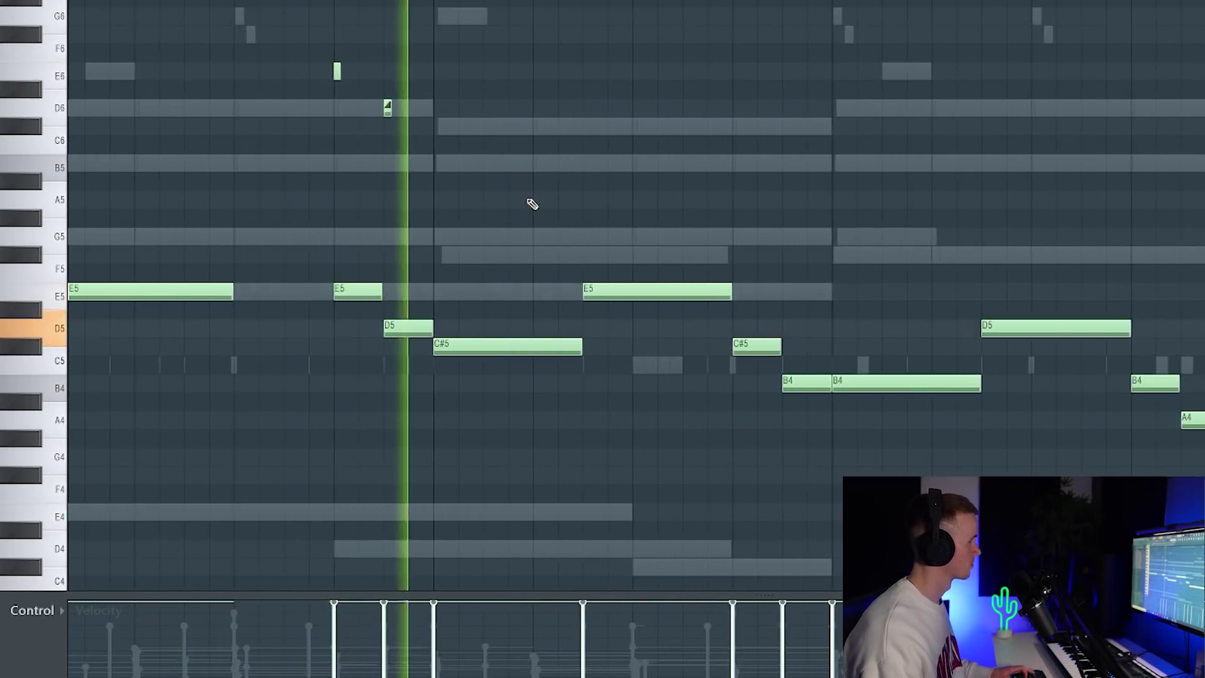
pyautogui.press('space')
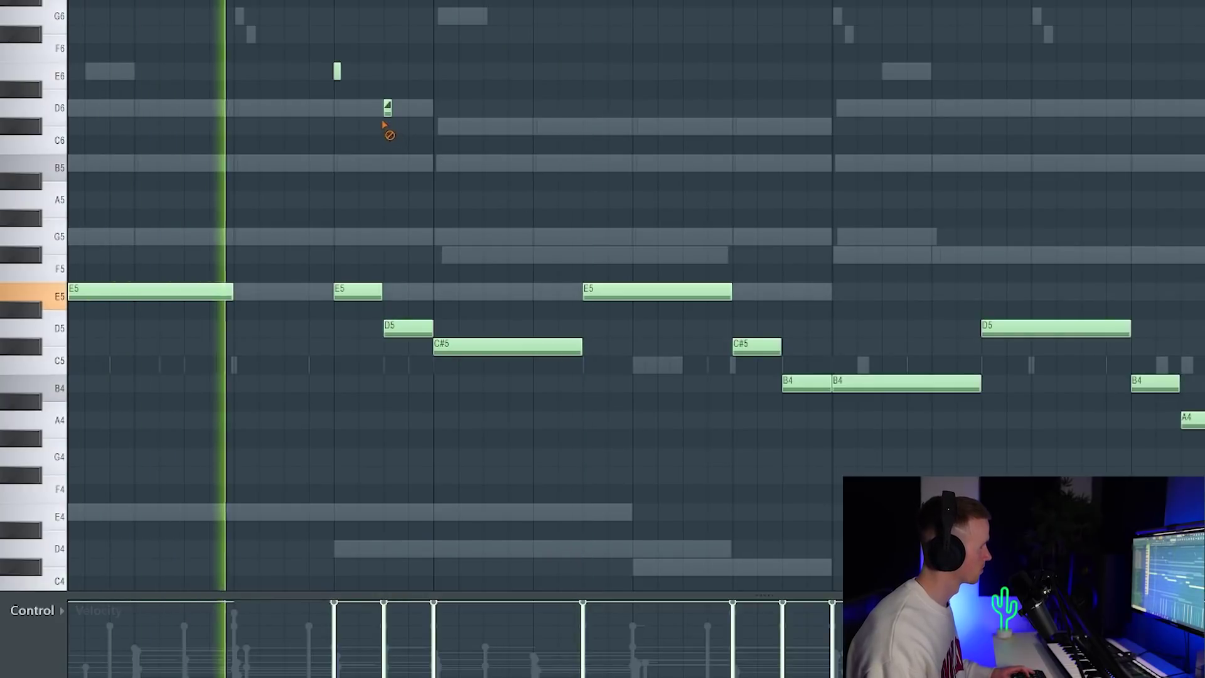
# Delete the stray D6 note and play the melody back
pyautogui.rightClick(387, 109)
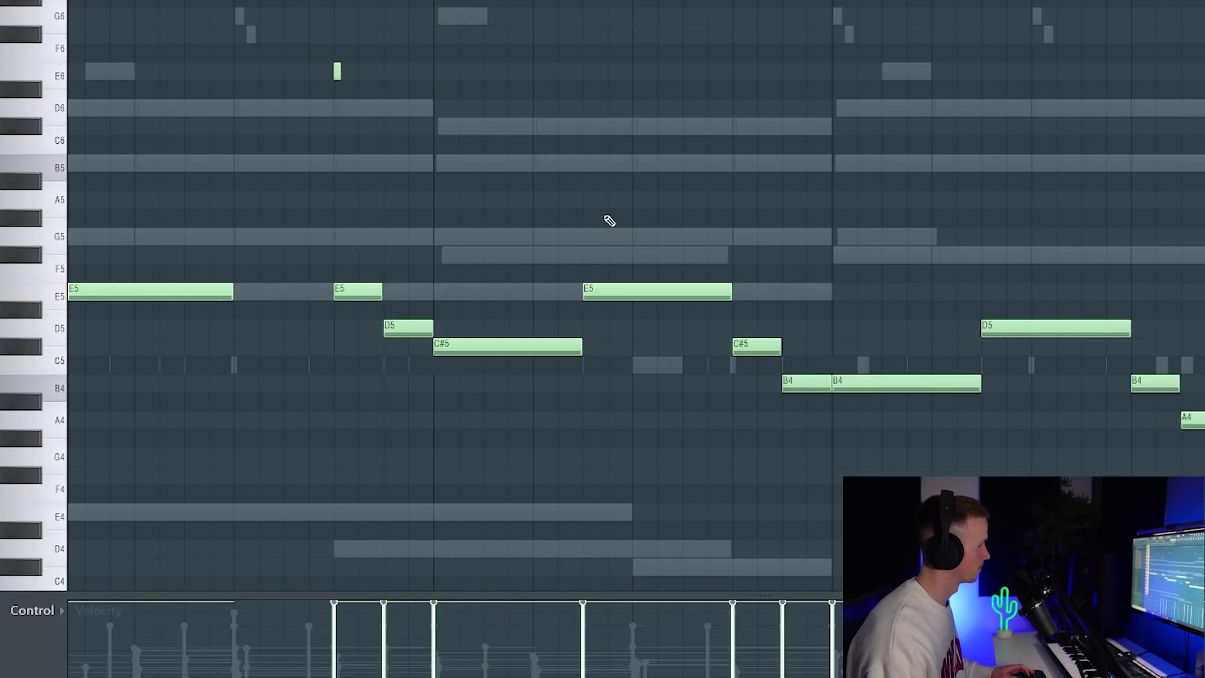
pyautogui.scroll(-1, 447, 289)
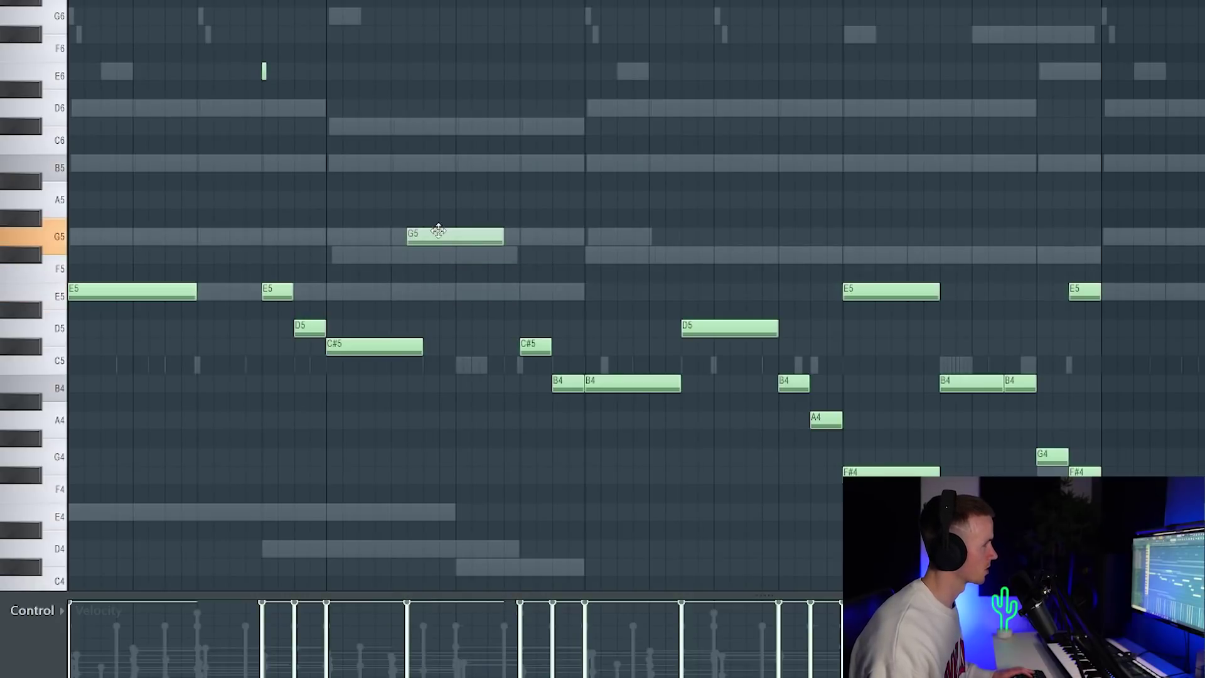
pyautogui.press('space')
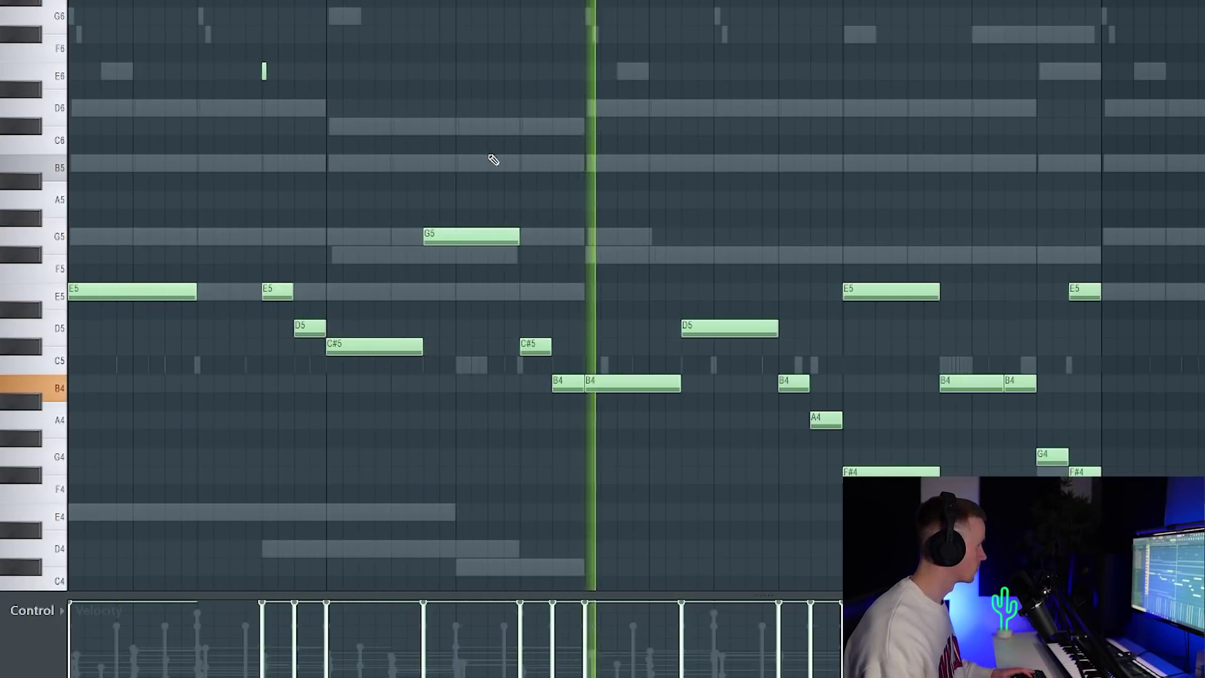
pyautogui.press('space')
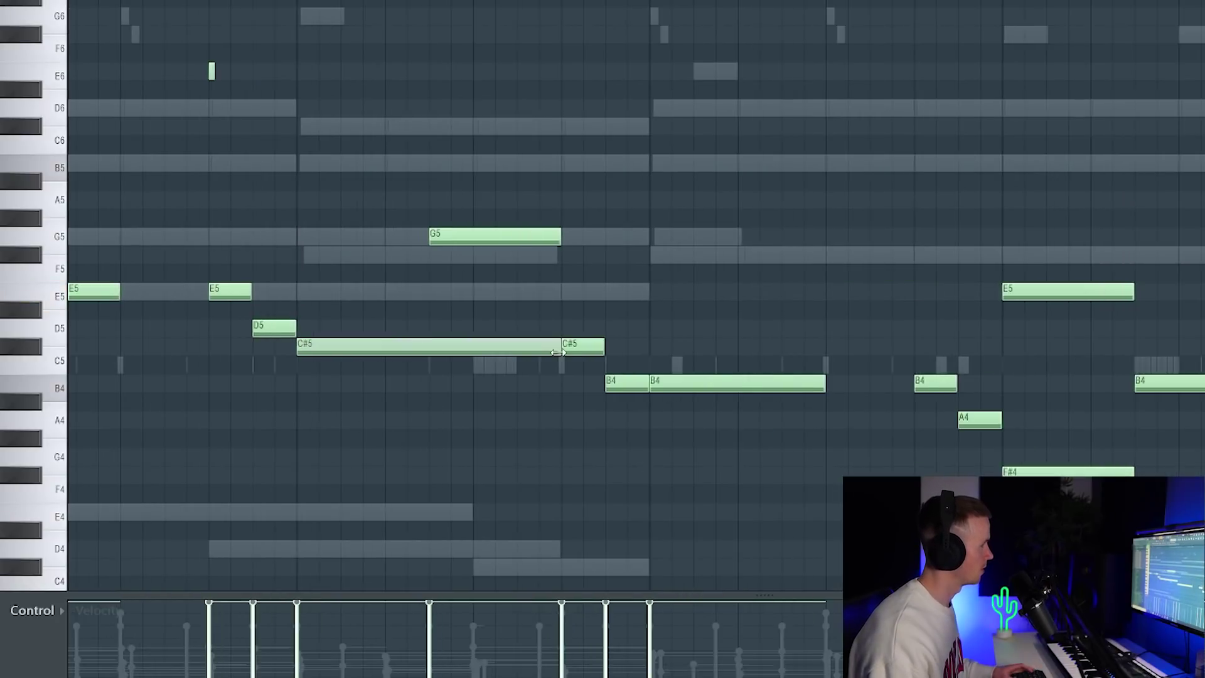
# Edit the short G5 note's properties, then select all the melody notes
pyautogui.doubleClick(441, 233)
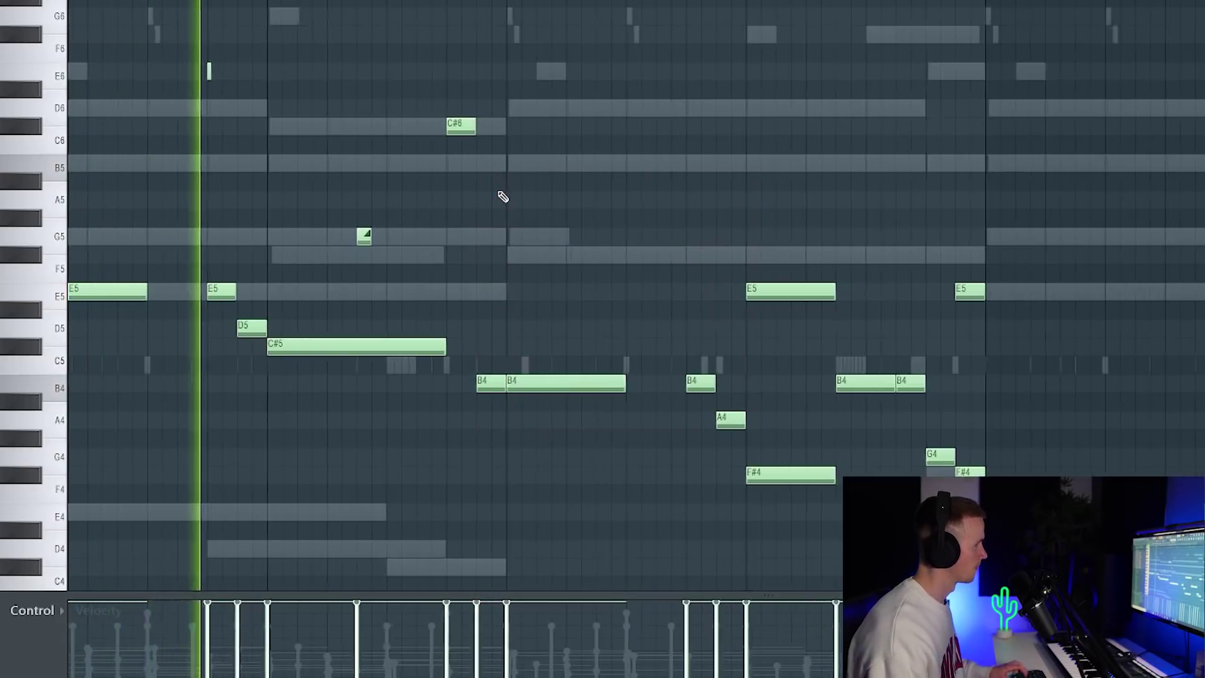
pyautogui.scroll(1, 502, 196)
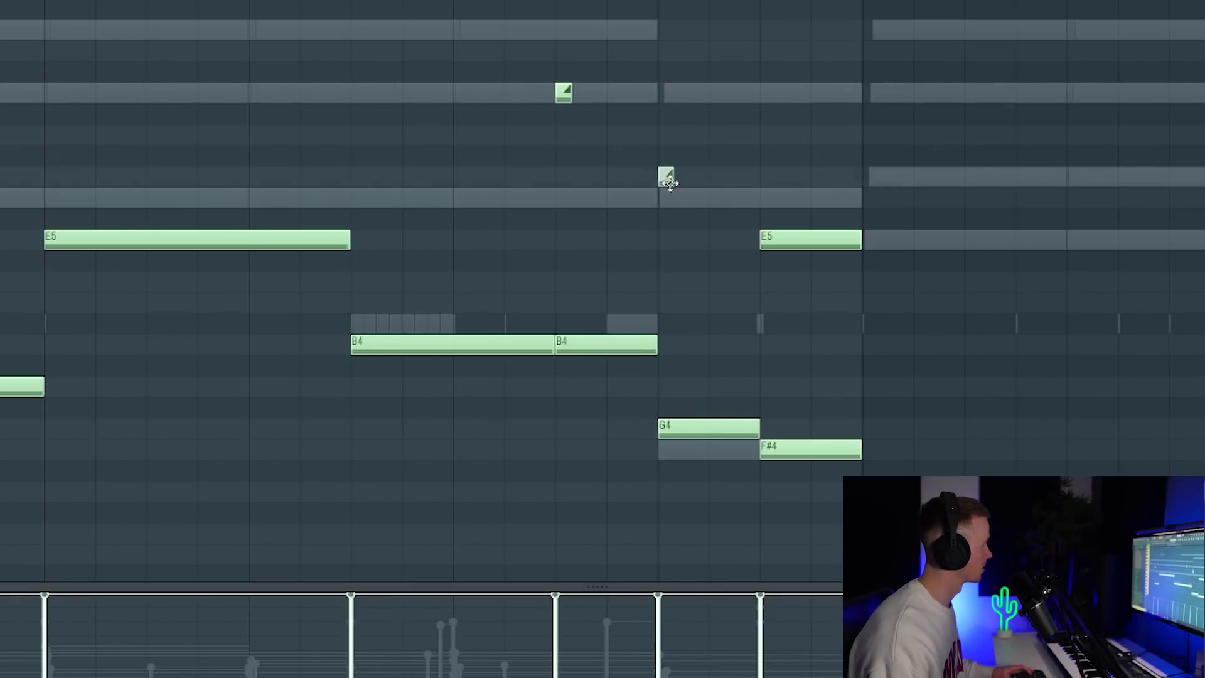
pyautogui.scroll(-3, 689, 183)
pyautogui.hotkey('ctrl', 'a')
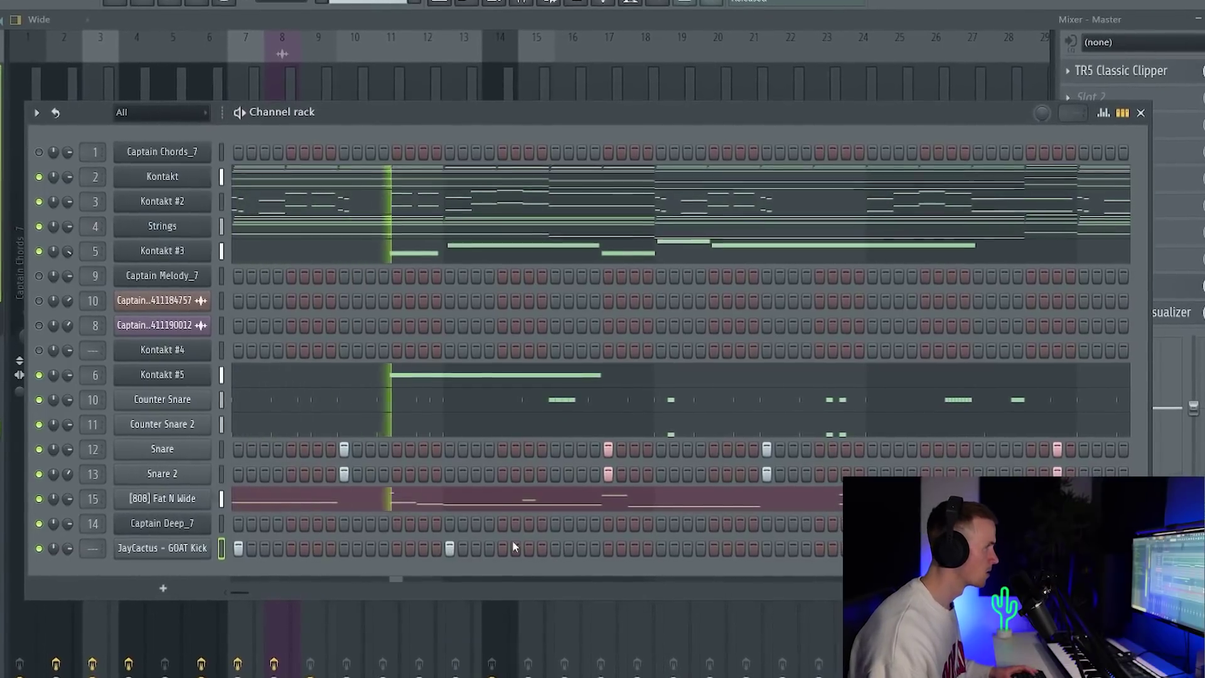
# Add two hits to the GOAT Kick row and review its drum notes
pyautogui.click(527, 548)
pyautogui.click(660, 548)
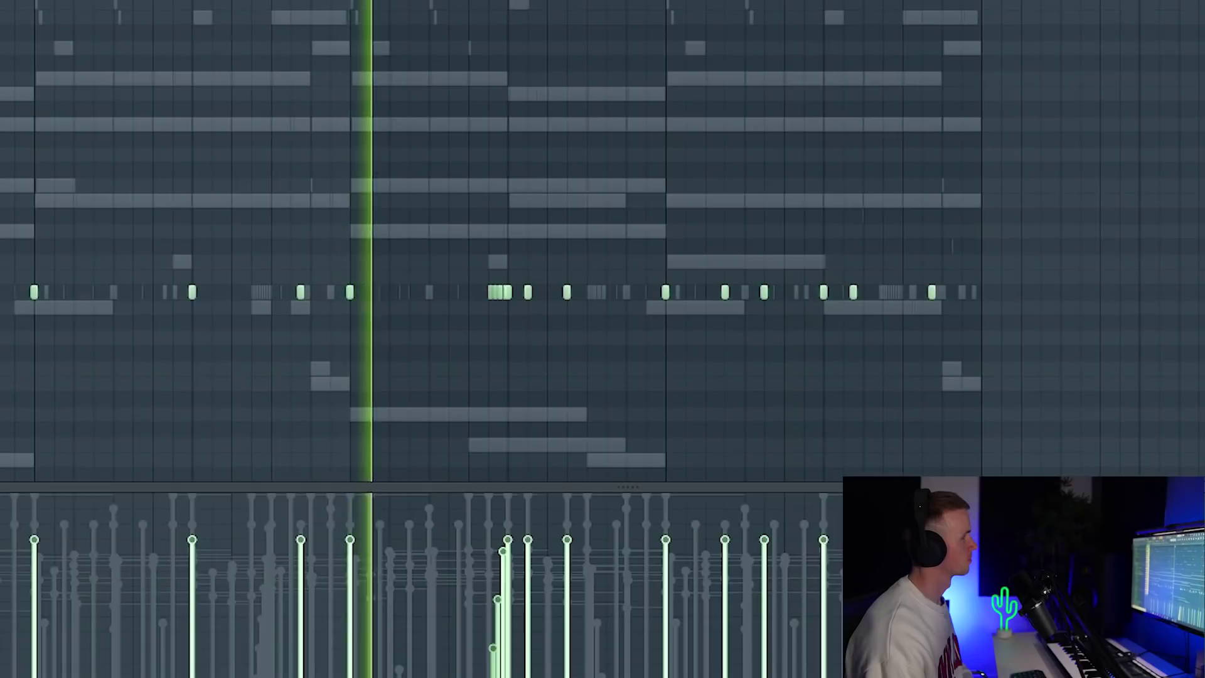
pyautogui.scroll(4, 589, 76)
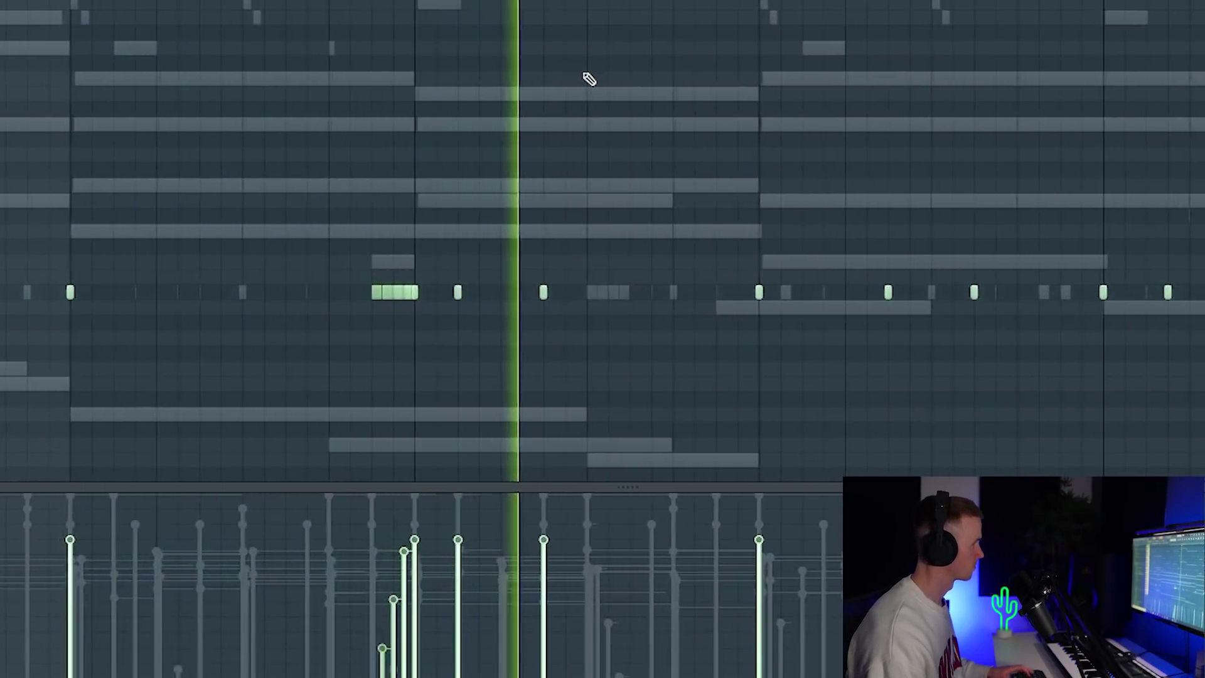
pyautogui.scroll(-4, 607, 79)
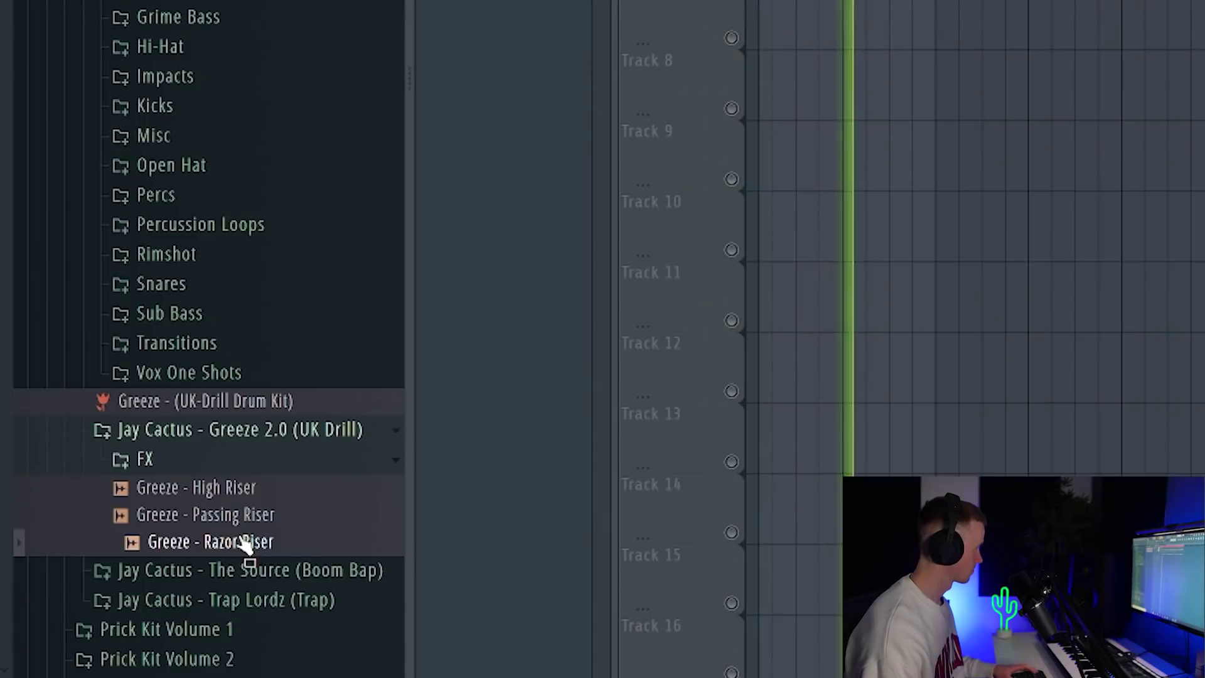
# Place Greeze - Razor Riser on Track 3 and shift its pitch
pyautogui.moveTo(243, 544); pyautogui.dragTo(898, 313)
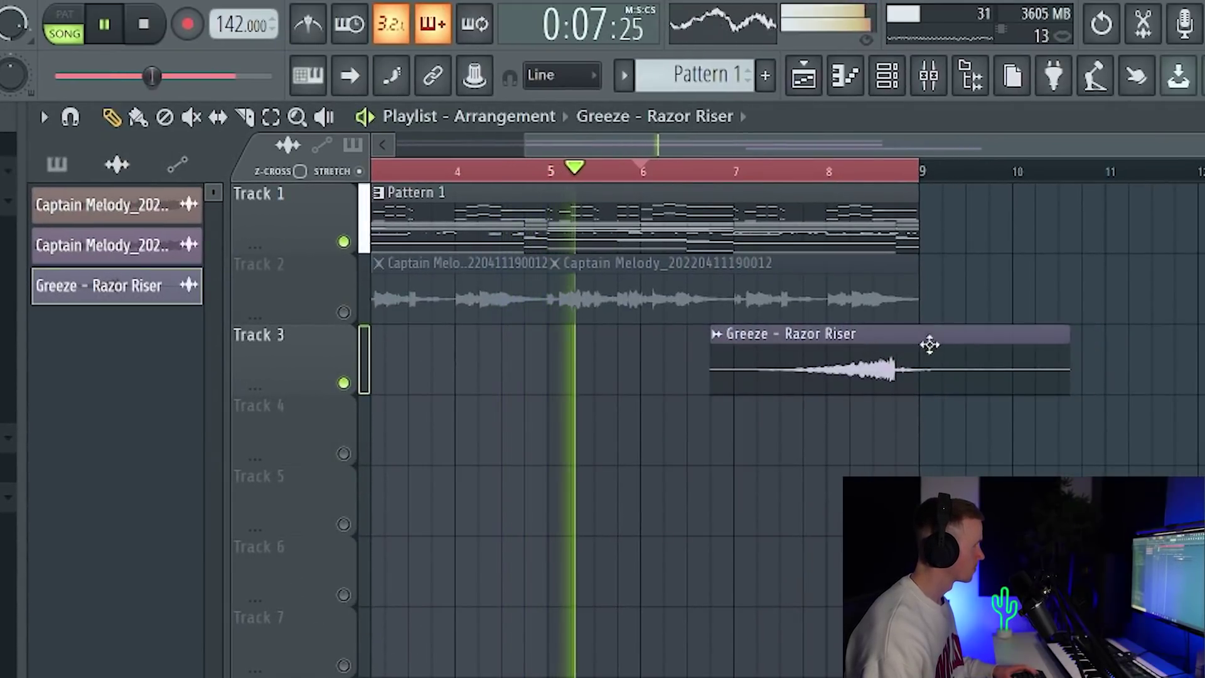
pyautogui.doubleClick(935, 345)
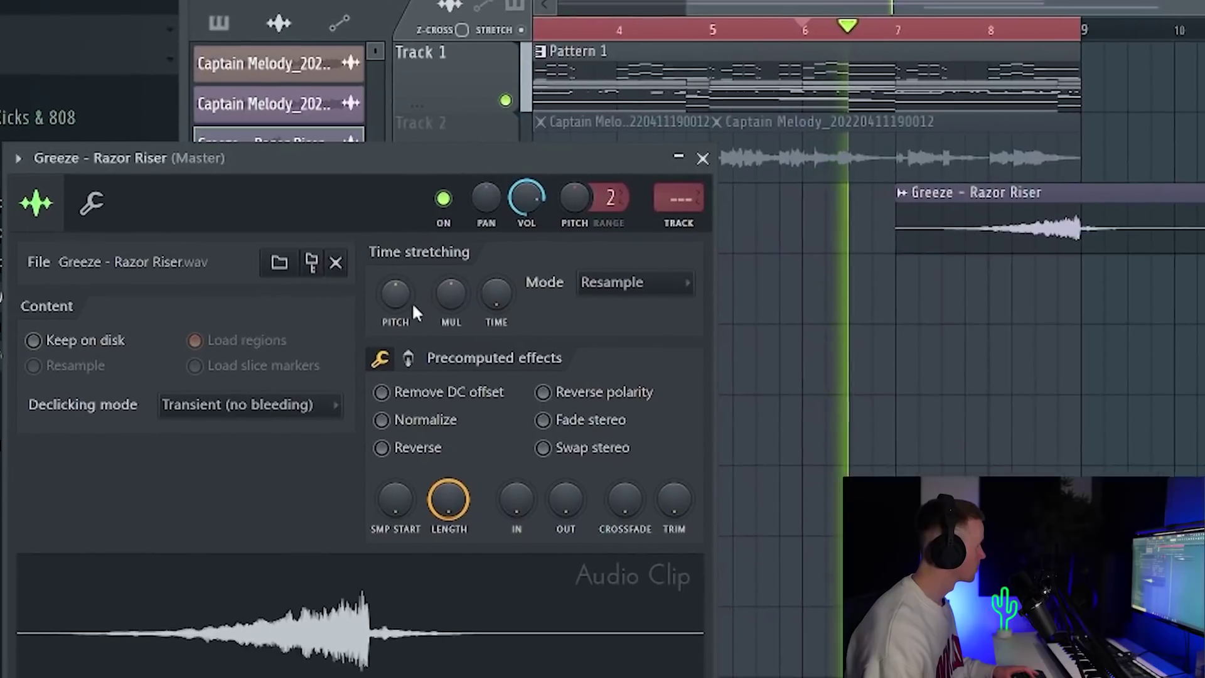
pyautogui.moveTo(395, 297); pyautogui.dragTo(396, 308)
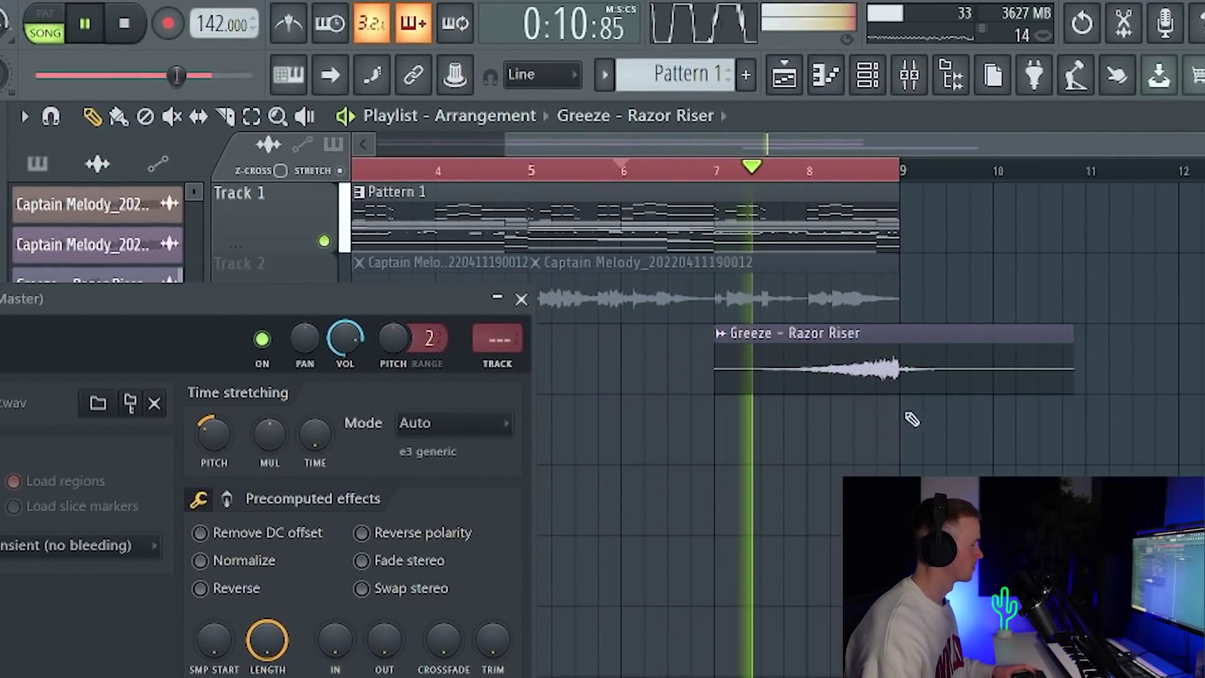
pyautogui.click(522, 298)
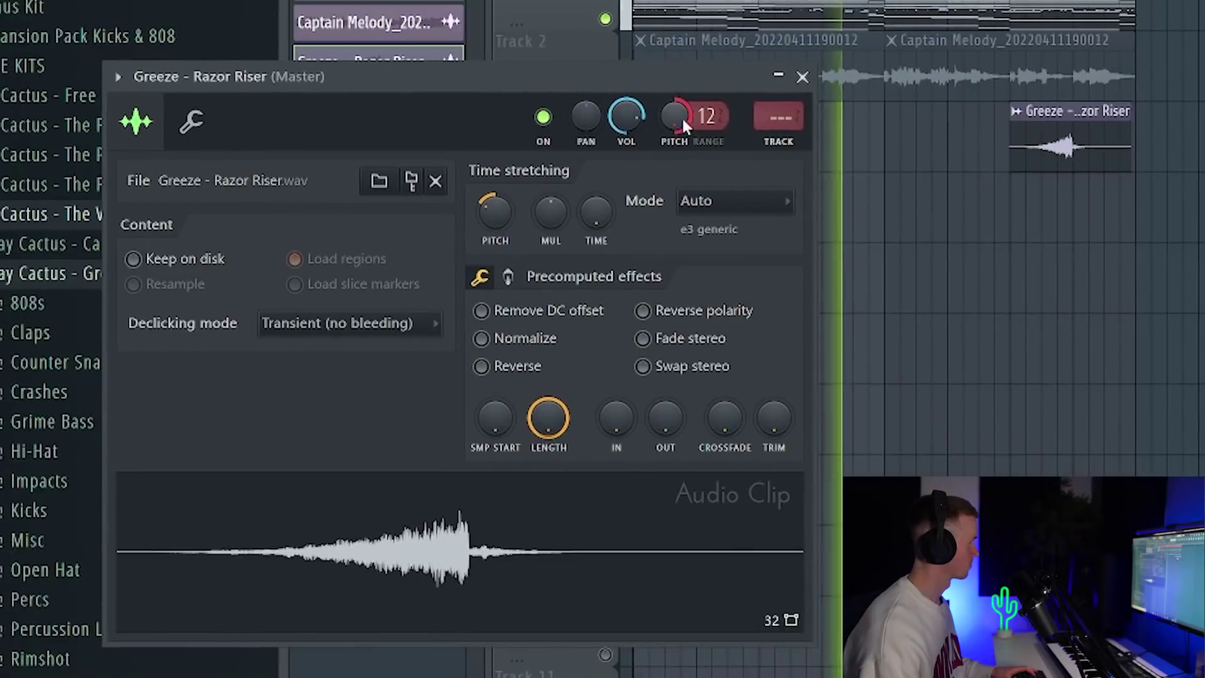
# Set the riser clip's time-stretch mode to Stretch
pyautogui.click(565, 332)
pyautogui.click(565, 394)
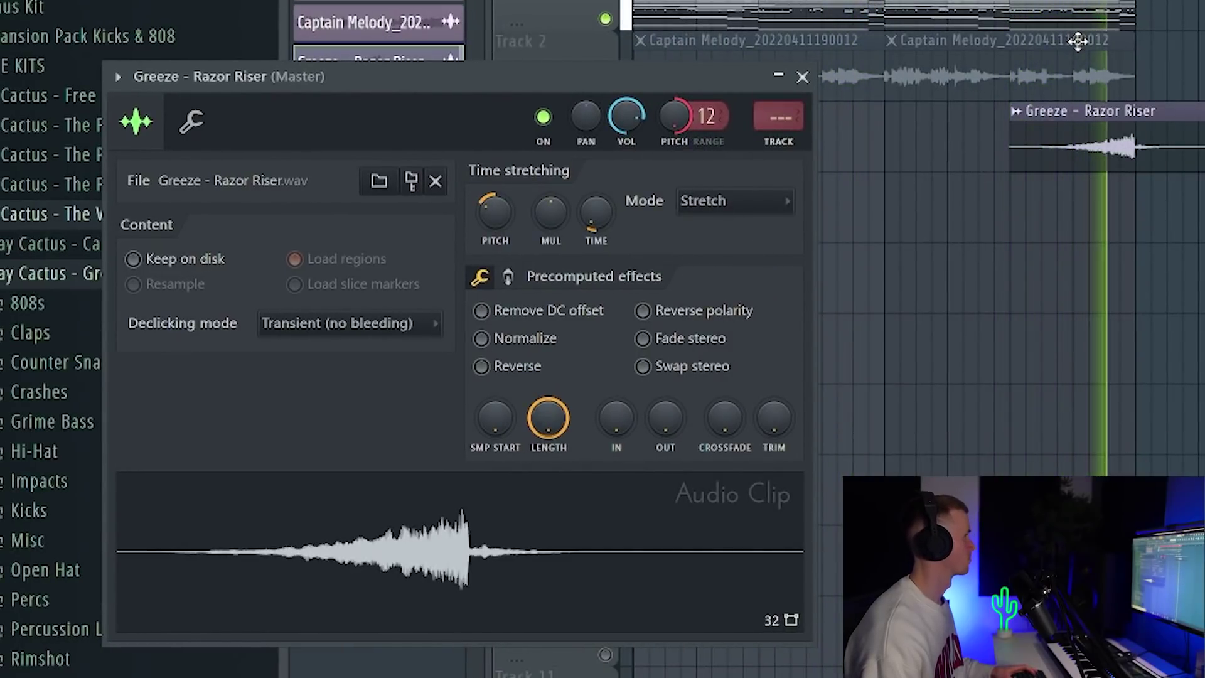
pyautogui.click(802, 77)
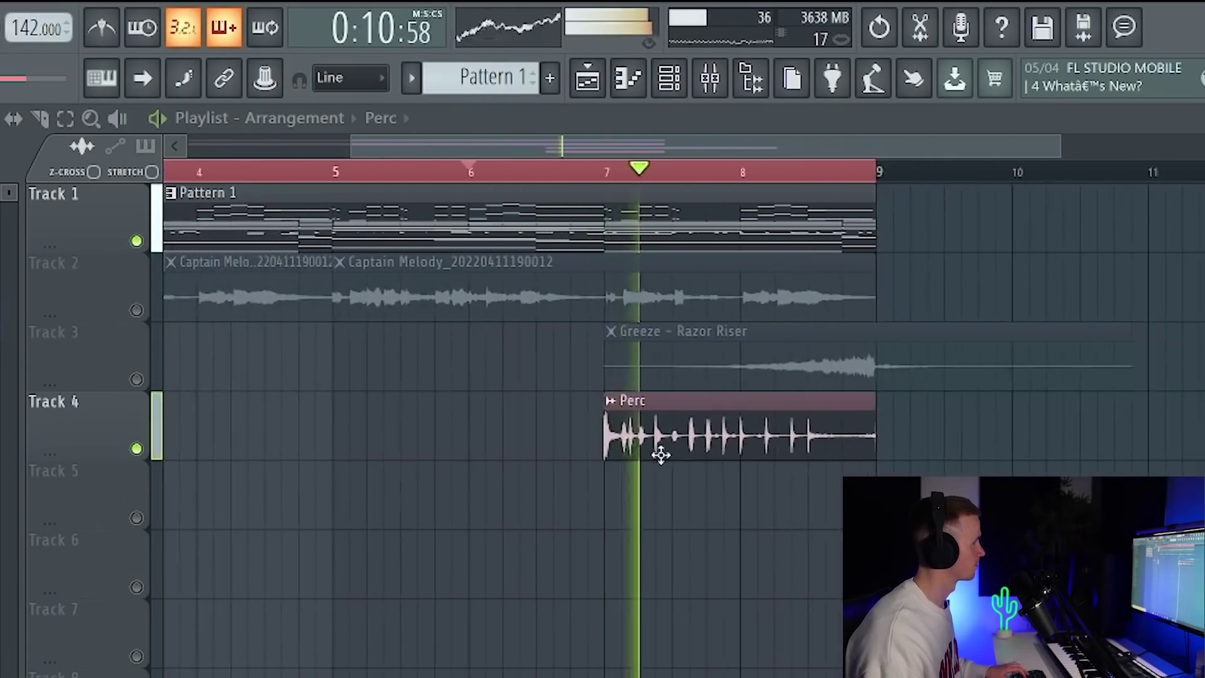
# Scroll the playlist to view the full arrangement across about 73 bars
pyautogui.scroll(-4, 656, 474)
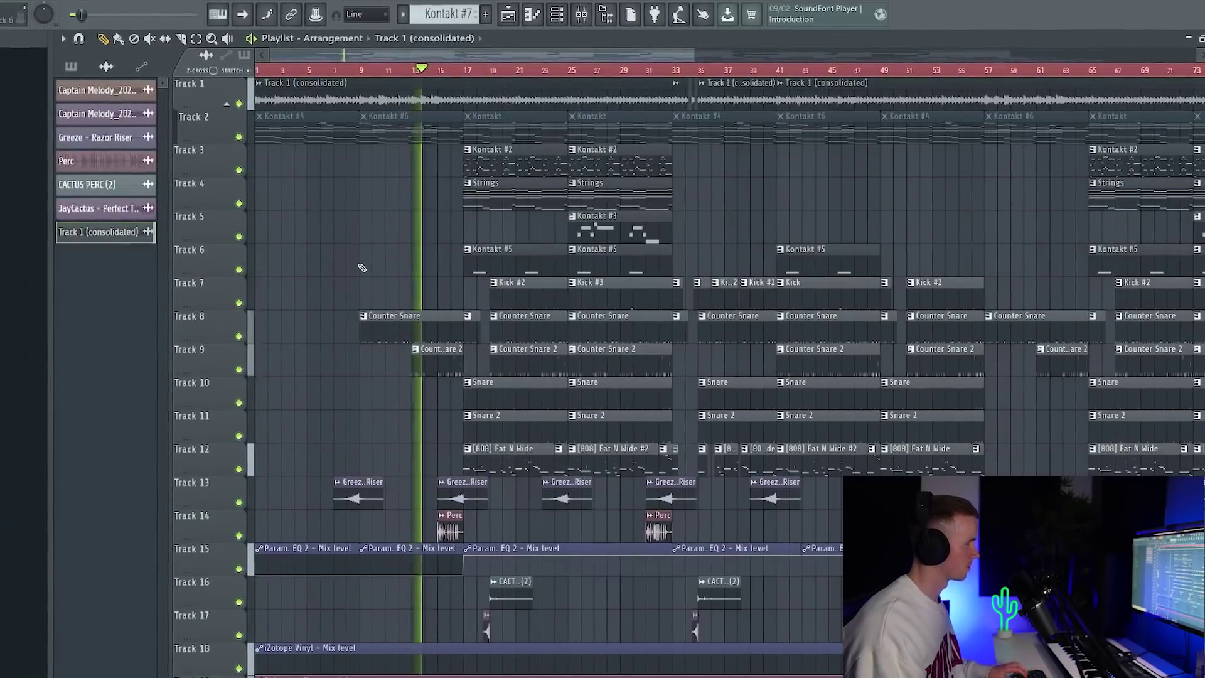
pyautogui.scroll(-3, 363, 267)
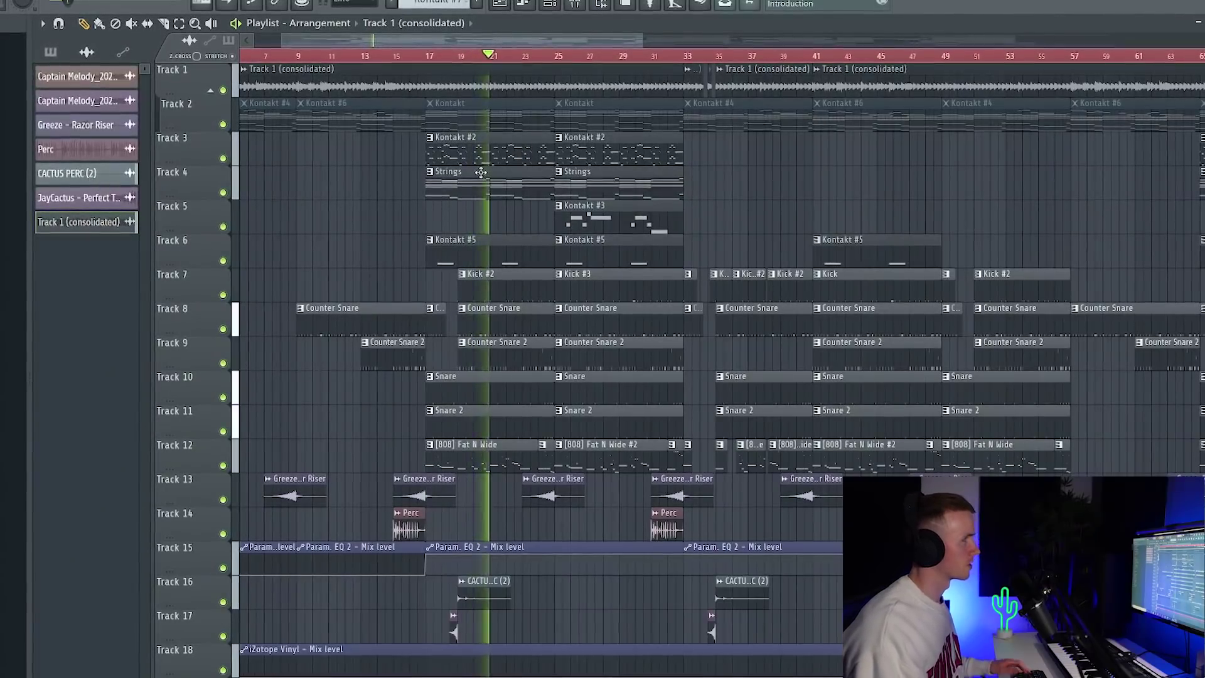
pyautogui.doubleClick(517, 165)
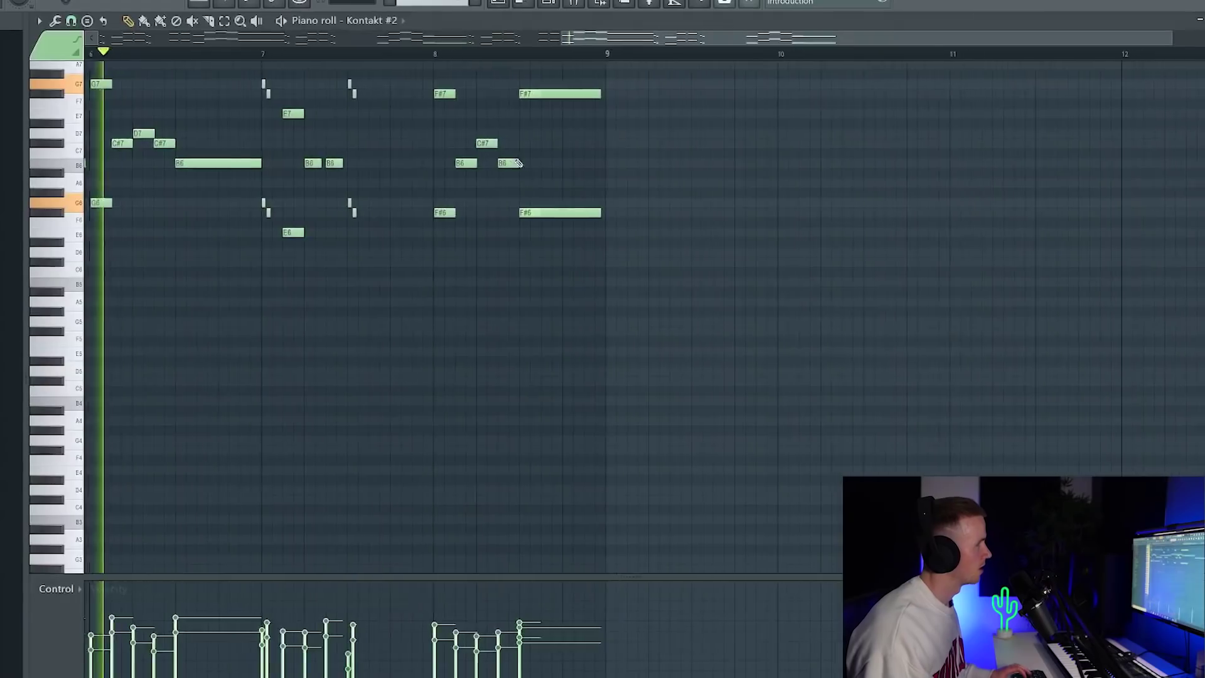
pyautogui.press('F5')
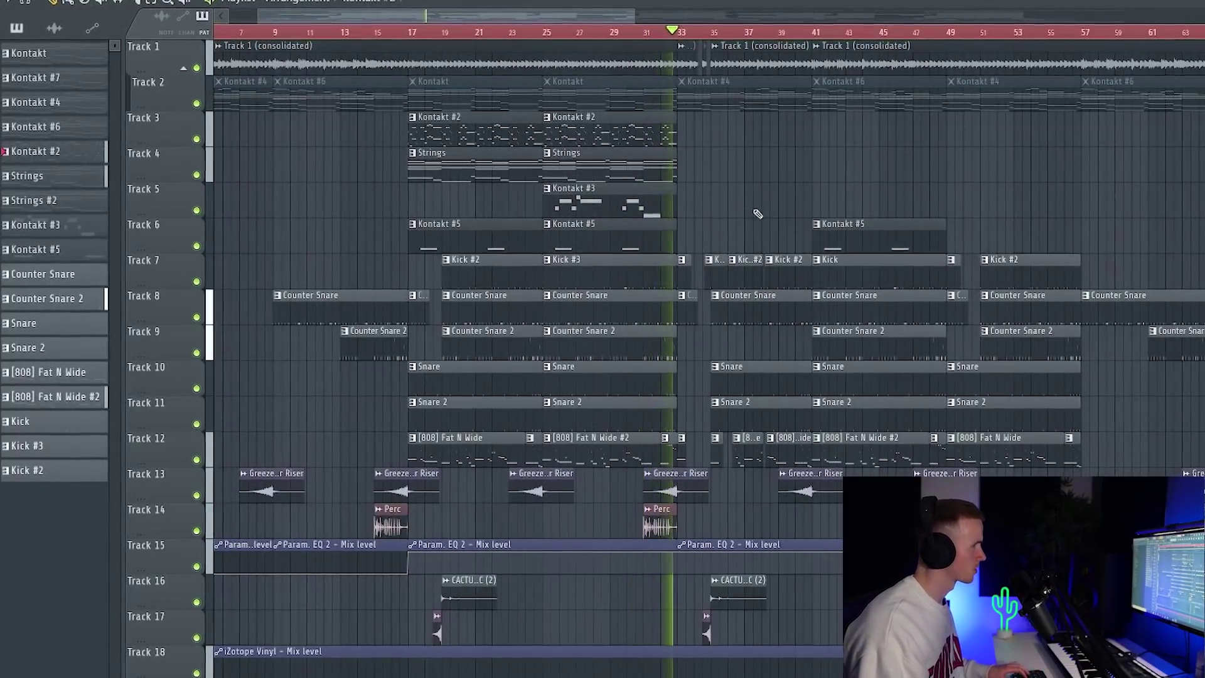
pyautogui.scroll(4, 756, 214)
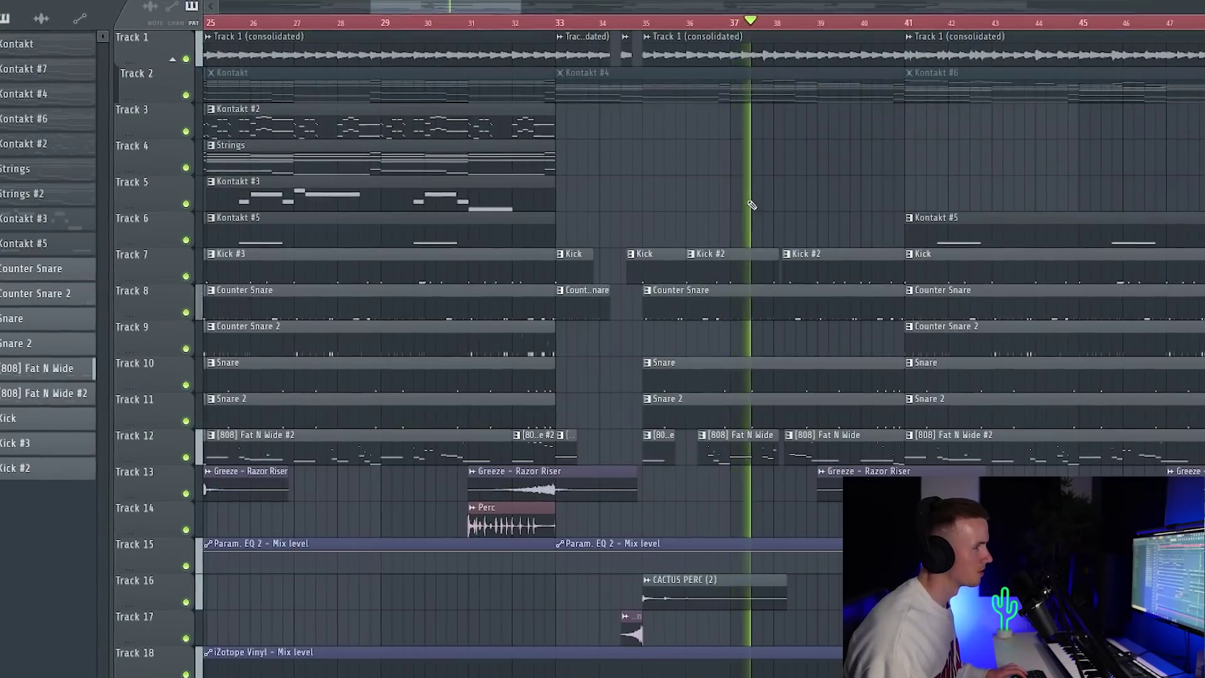
pyautogui.scroll(-4, 752, 207)
pyautogui.scroll(-4, 753, 201)
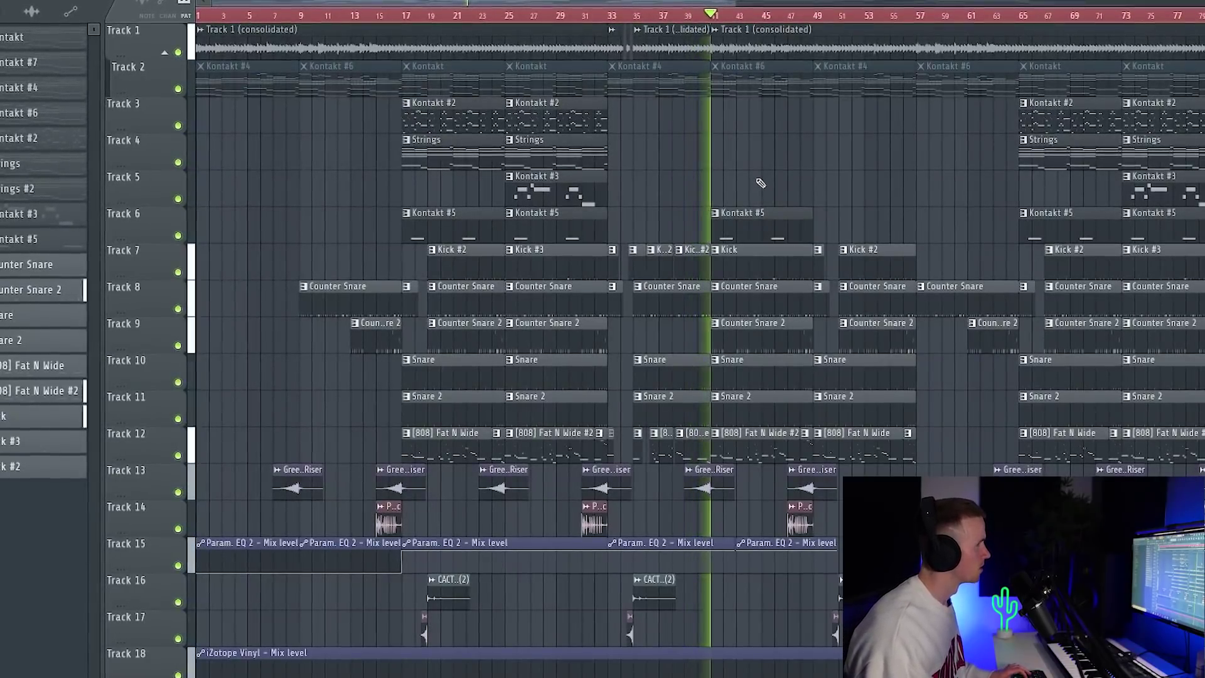
pyautogui.scroll(3, 760, 183)
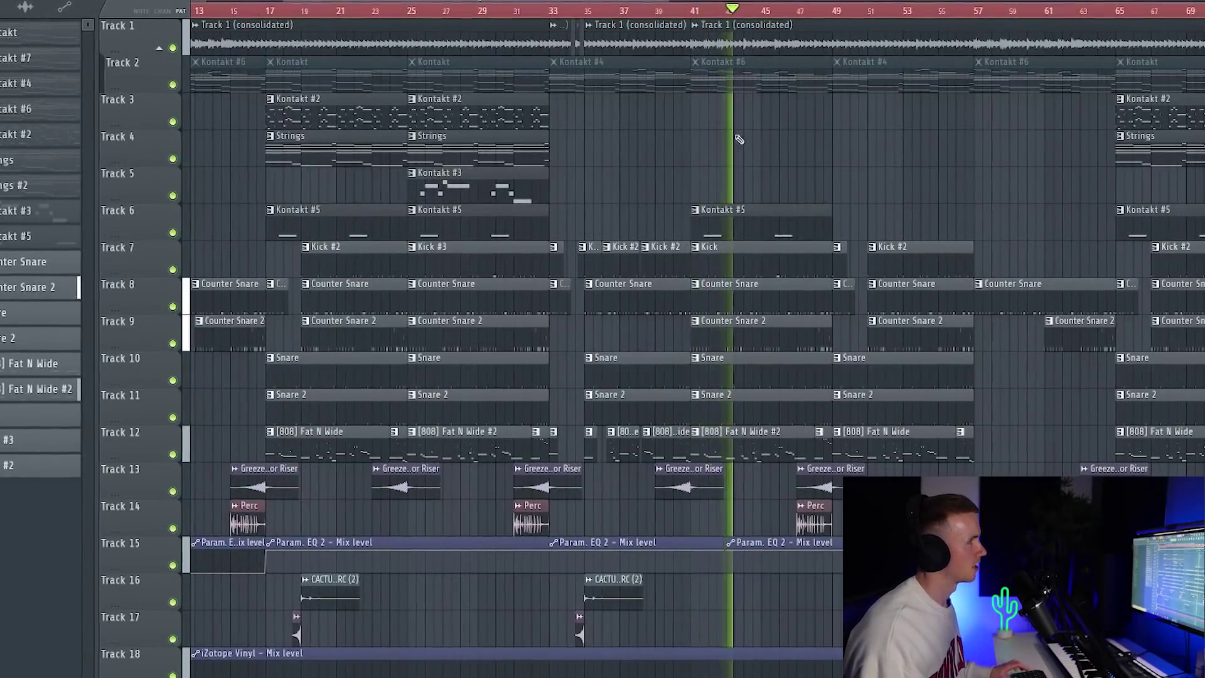
pyautogui.scroll(-2, 718, 172)
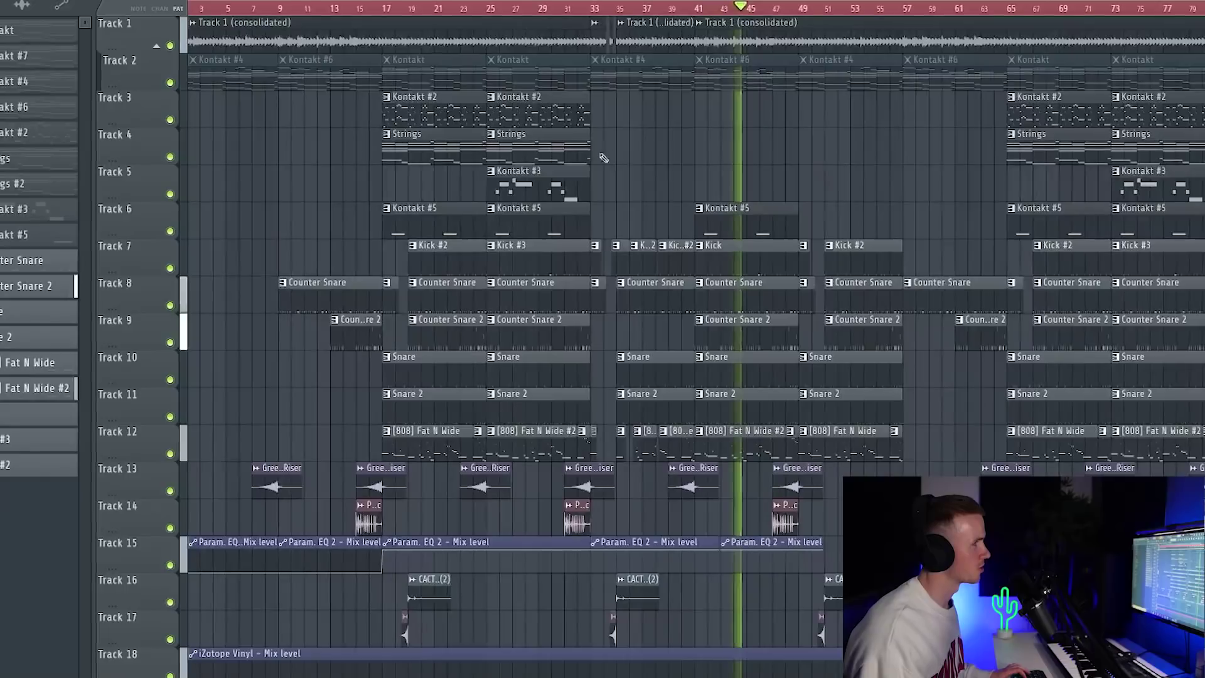
pyautogui.scroll(-2, 695, 154)
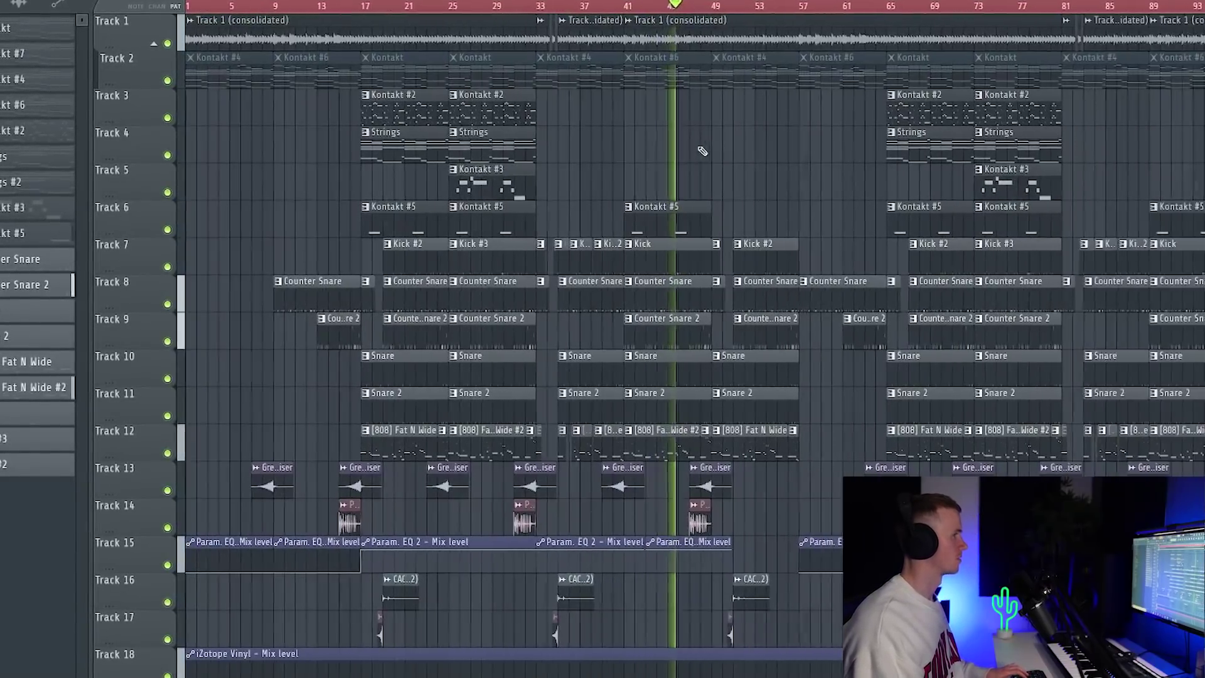